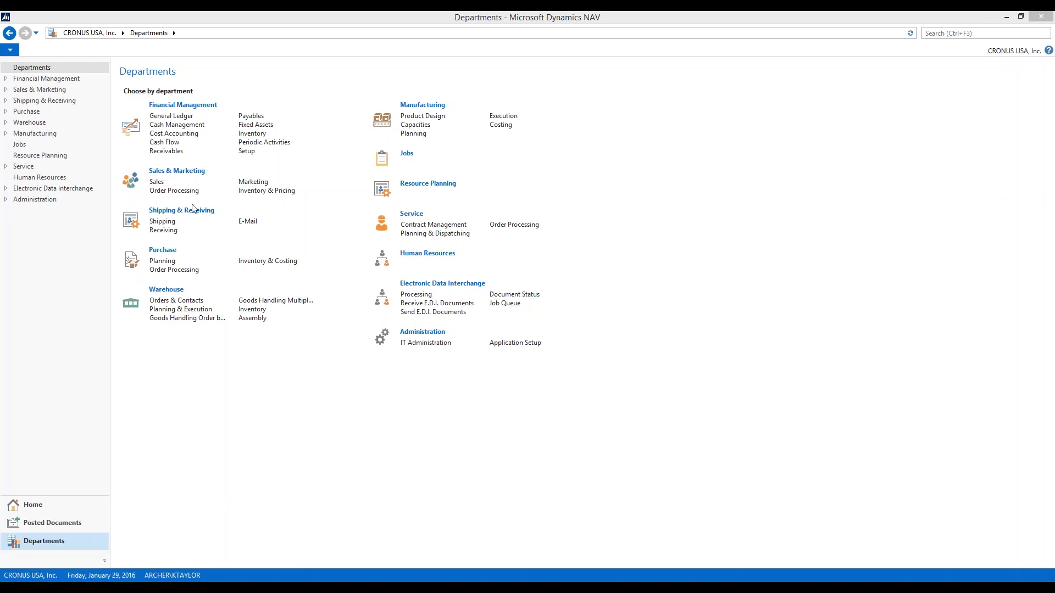
Open the Packing Rules list under the E-Ship (Shipping) area of Application Setup
{"action": "left_click", "coordinate": [515, 343]}
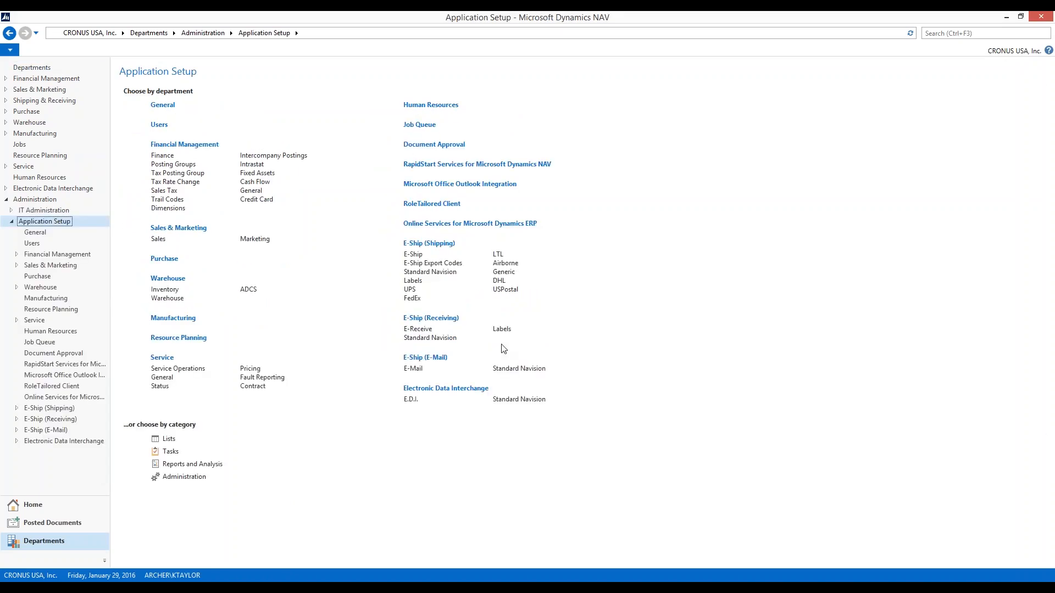
{"action": "left_click", "coordinate": [422, 245]}
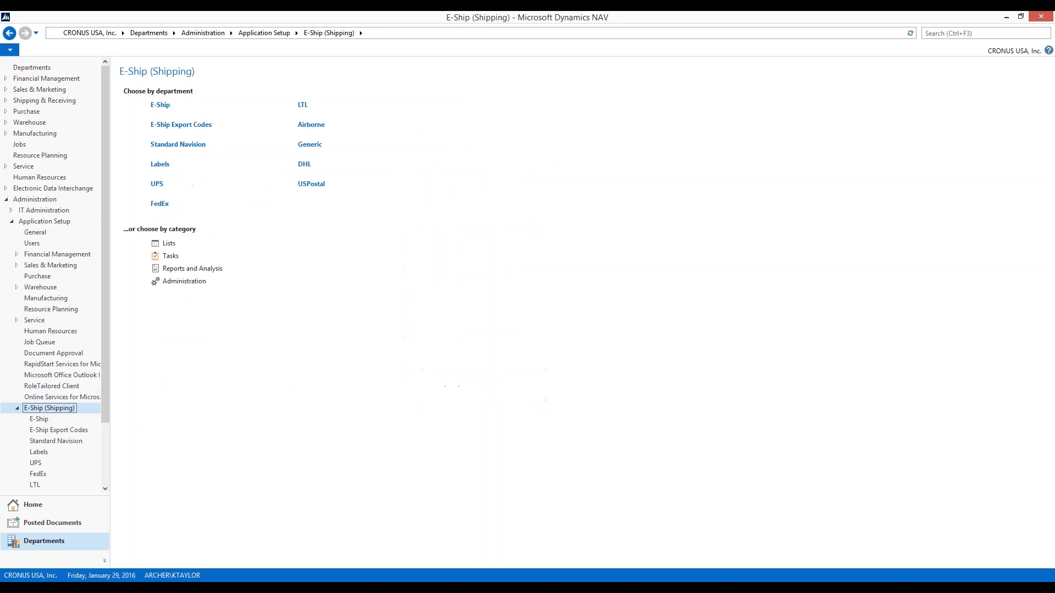
{"action": "left_click", "coordinate": [192, 282]}
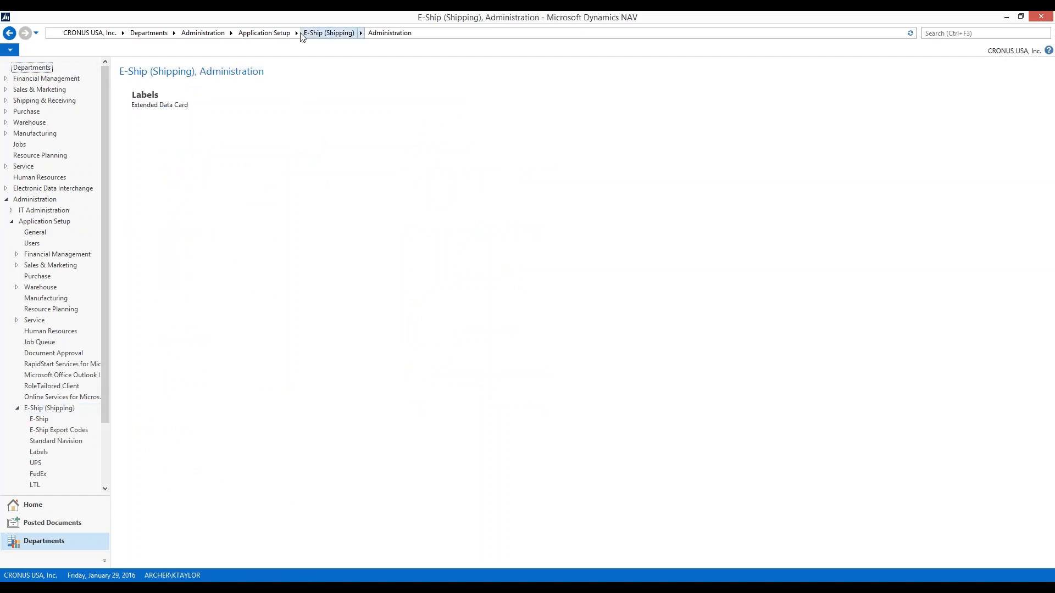
{"action": "left_click", "coordinate": [267, 33]}
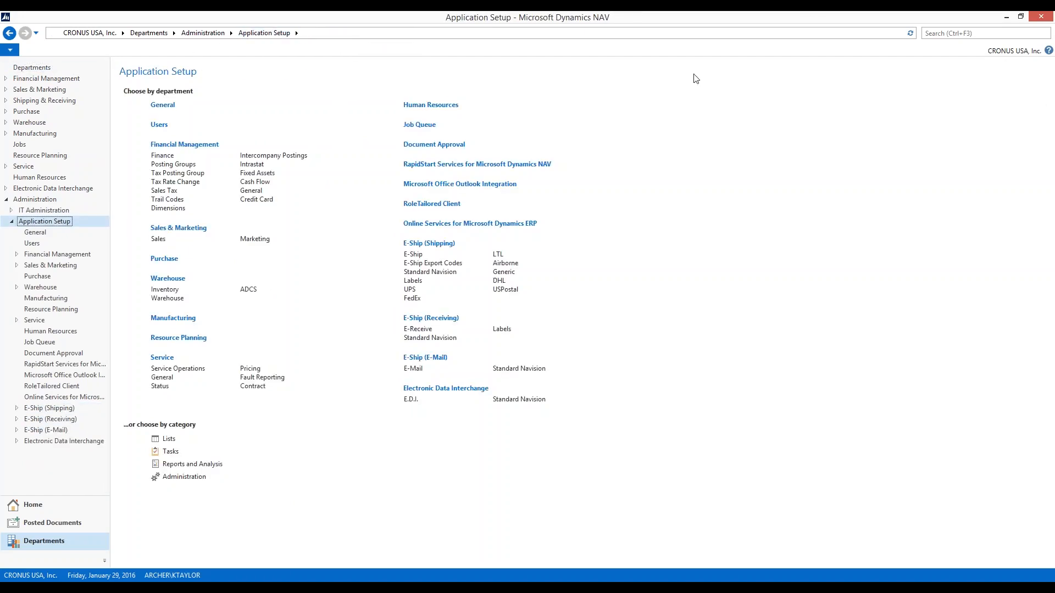
{"action": "left_click", "coordinate": [413, 254]}
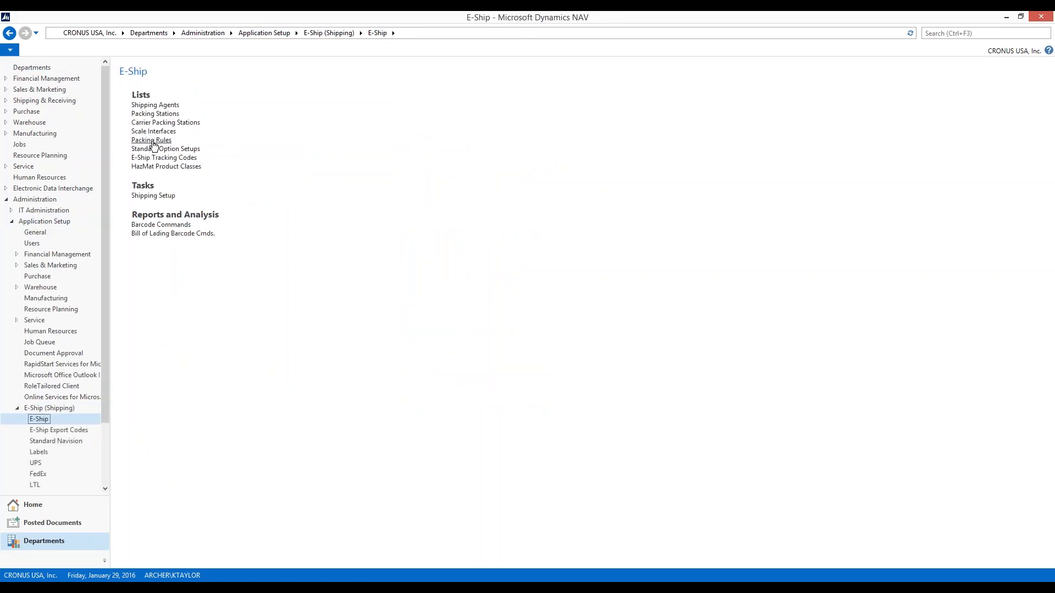
{"action": "left_click", "coordinate": [151, 140]}
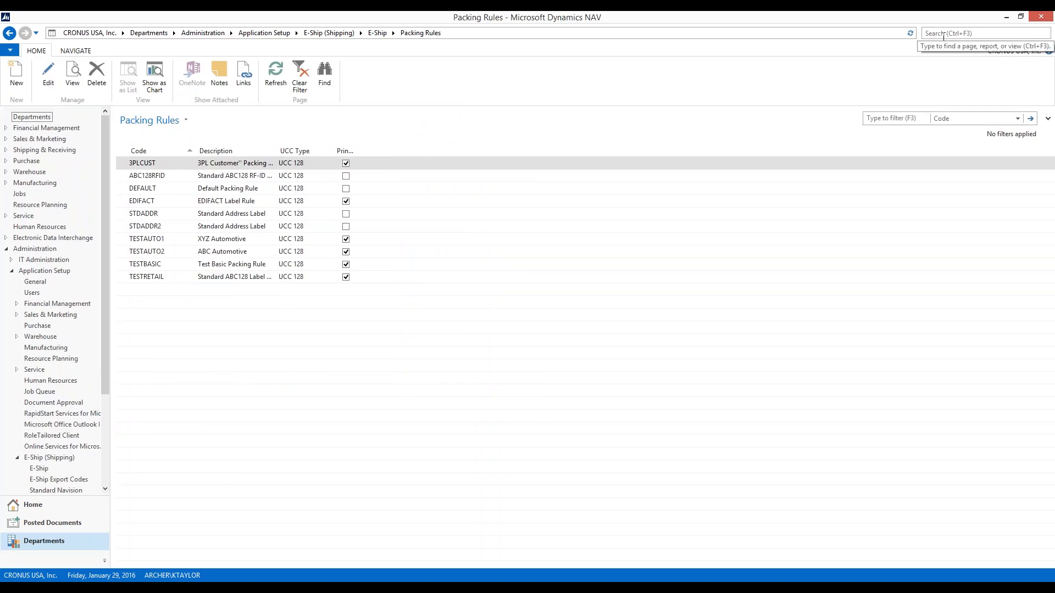
Search for the Packing Rules page using "packing rul", then dismiss the suggestions
{"action": "left_click", "coordinate": [941, 34]}
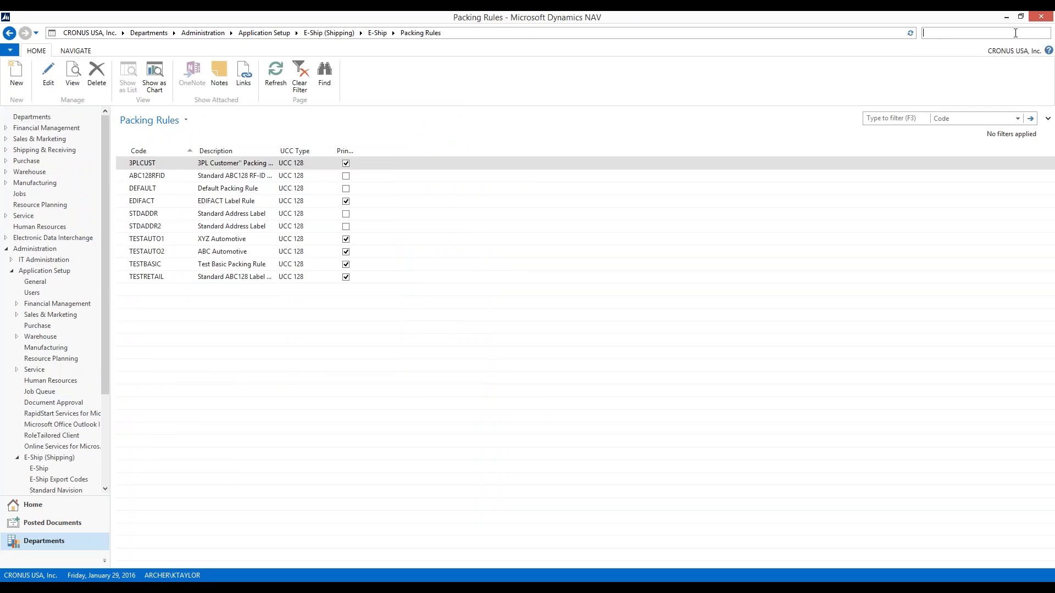
{"action": "type", "text": "packing rul"}
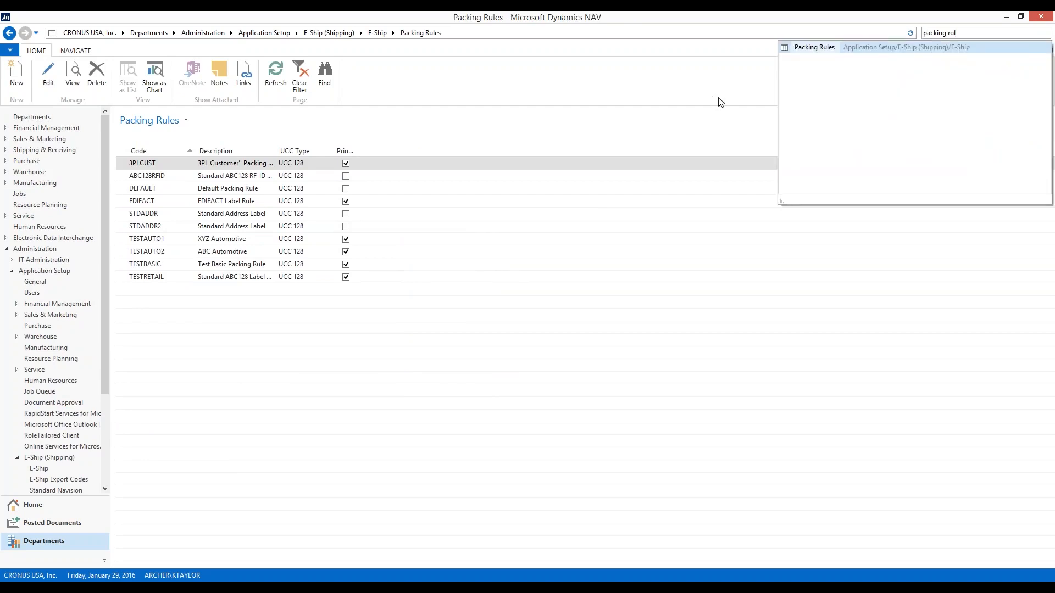
{"action": "left_click", "coordinate": [626, 99]}
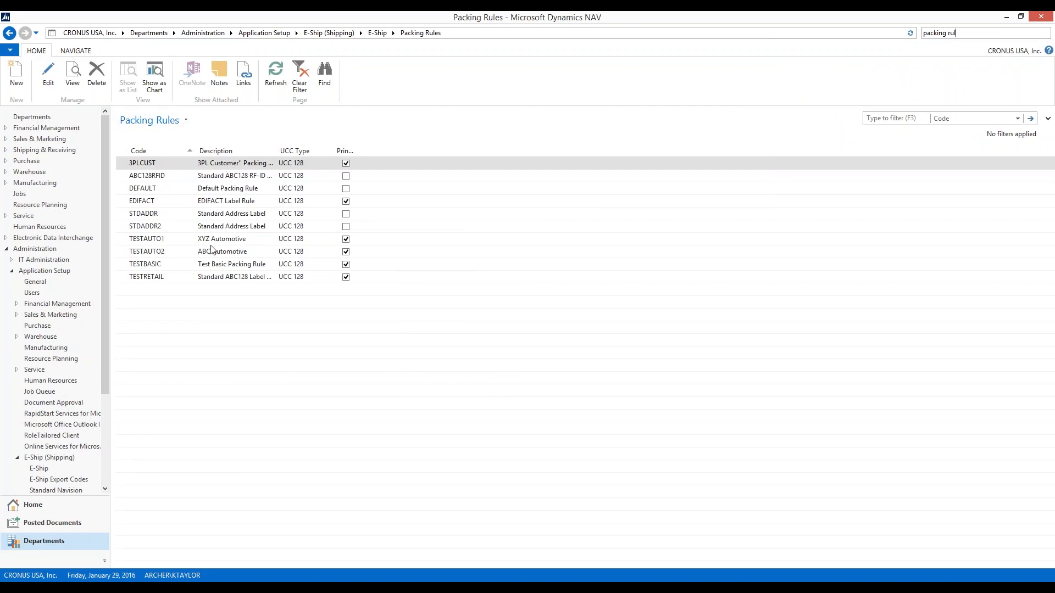
{"action": "left_click", "coordinate": [87, 50]}
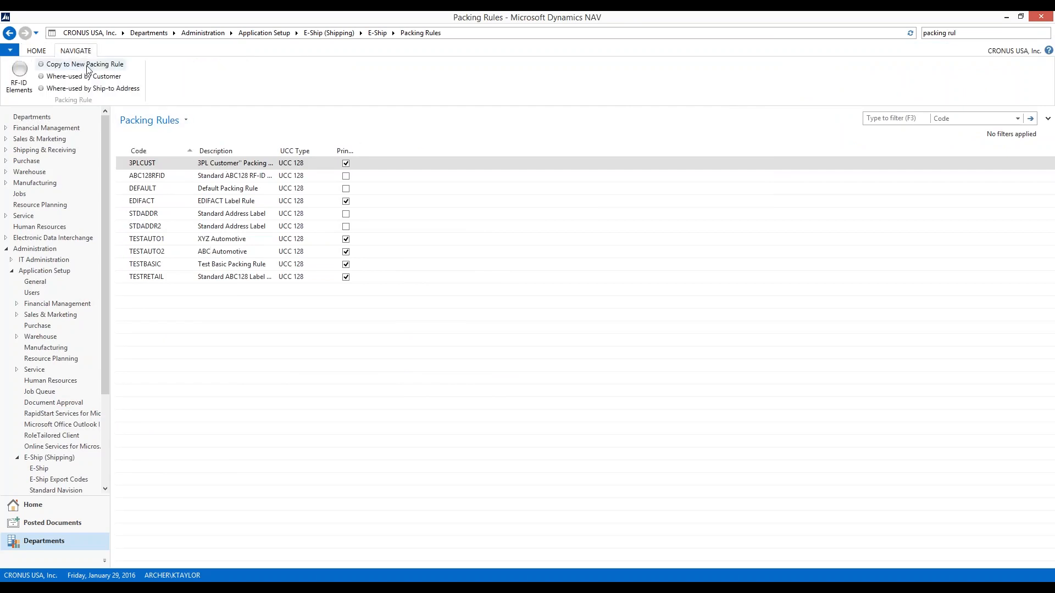
{"action": "left_click", "coordinate": [87, 64]}
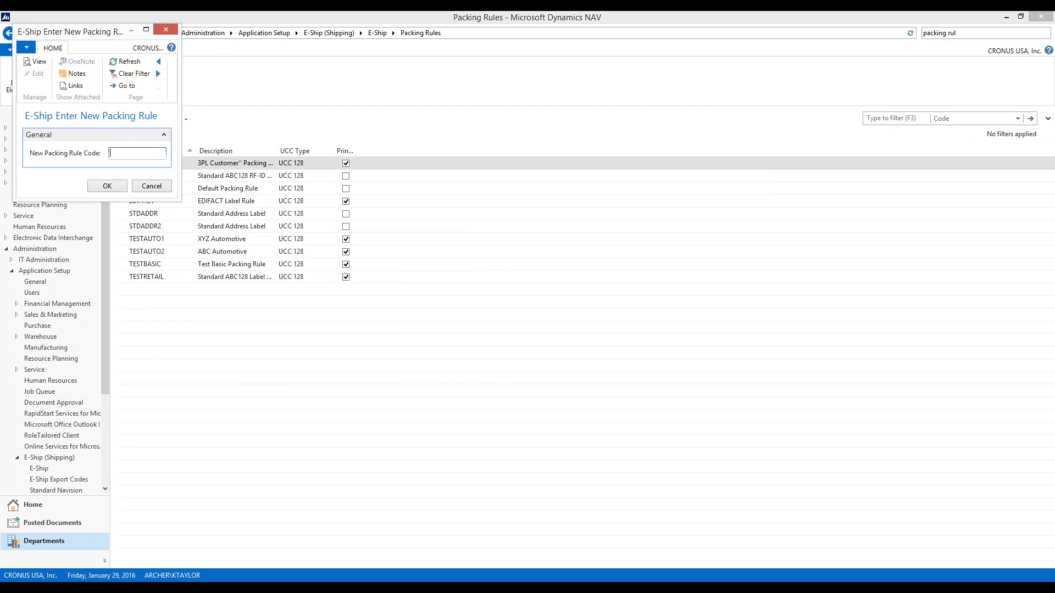
{"action": "left_click", "coordinate": [152, 186]}
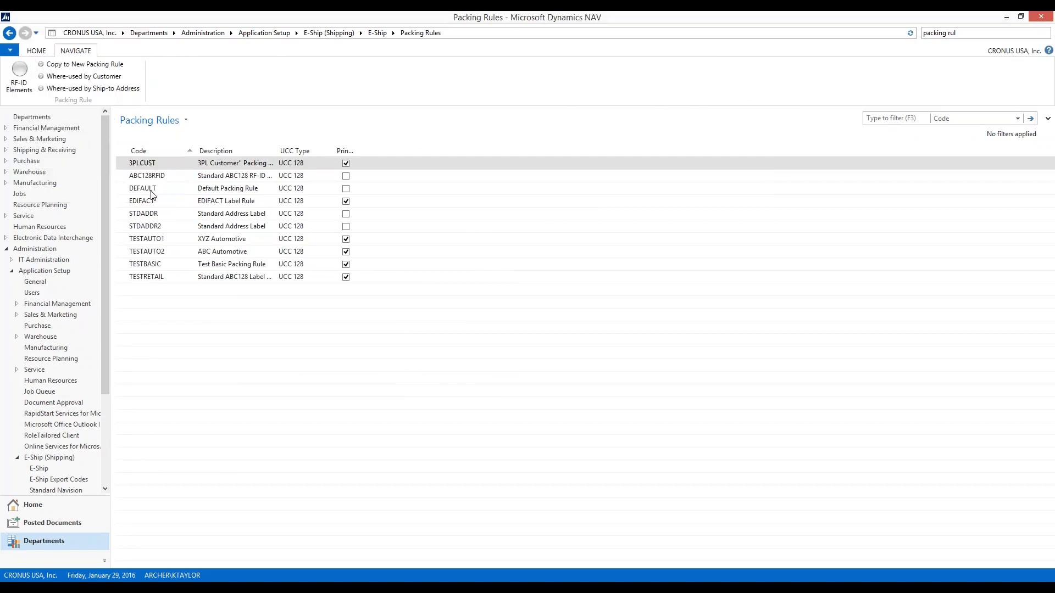
Create a new packing rule with the code WBTEST, filling in its card in a maximized window
{"action": "left_click", "coordinate": [37, 51]}
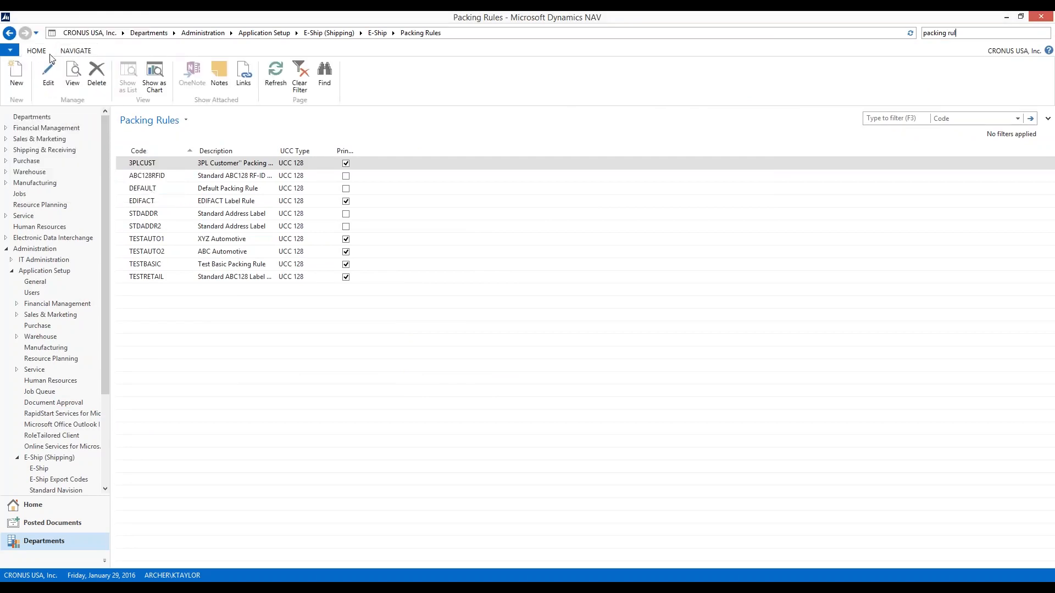
{"action": "left_click", "coordinate": [17, 76]}
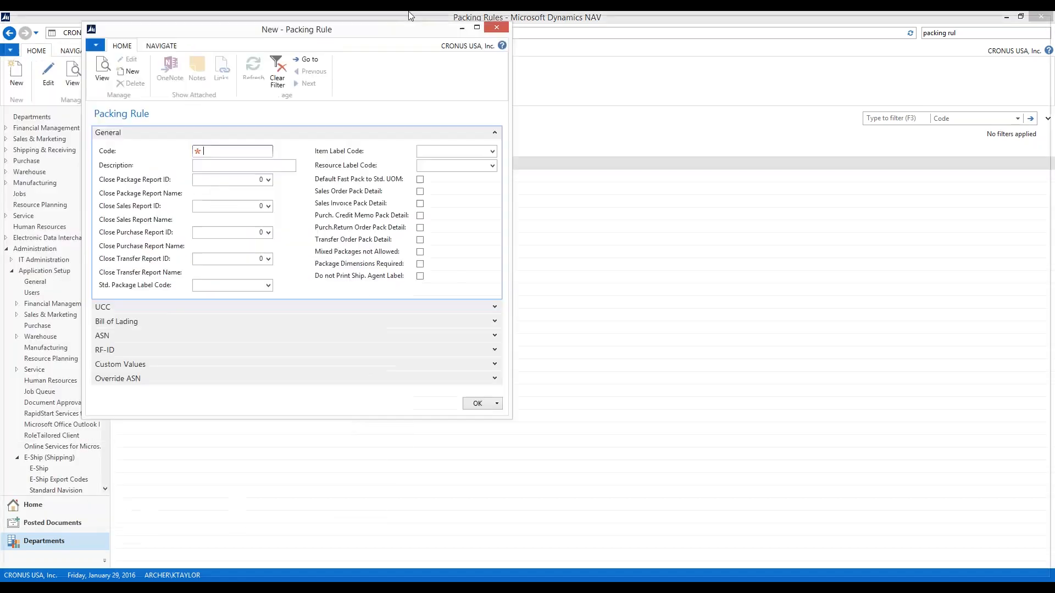
{"action": "left_click", "coordinate": [552, 36]}
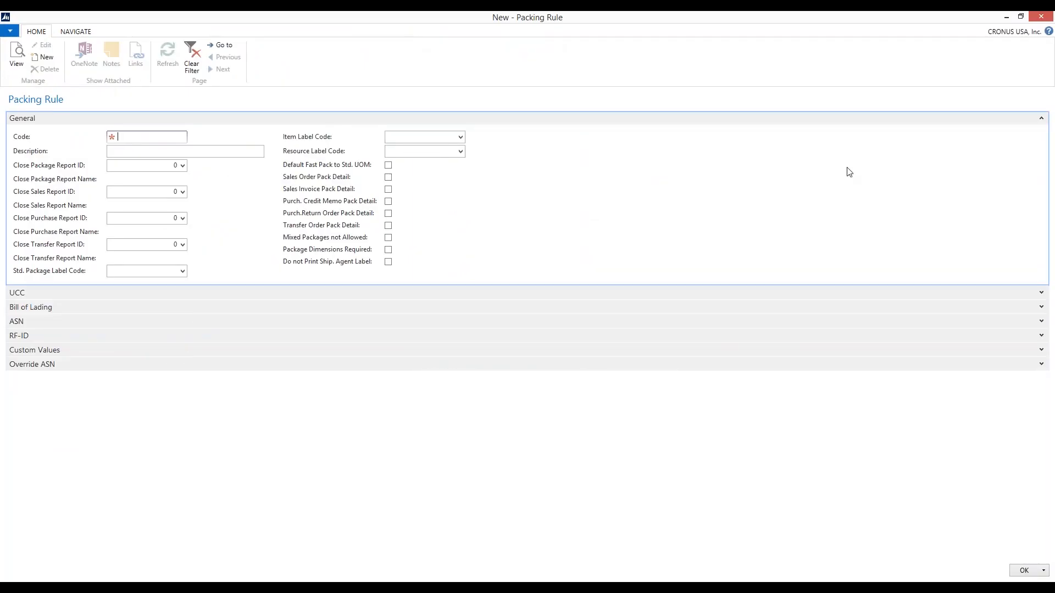
{"action": "type", "text": "WBTEST"}
{"action": "key", "text": "Tab"}
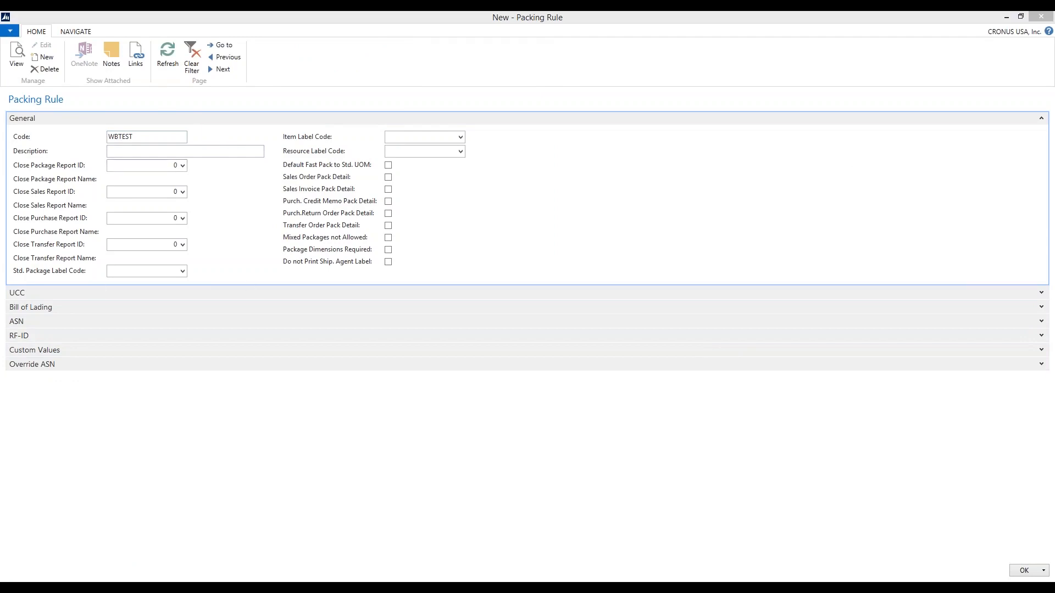
Set the WBTEST packing rule's description to "Generic Rule"
{"action": "left_click", "coordinate": [147, 150]}
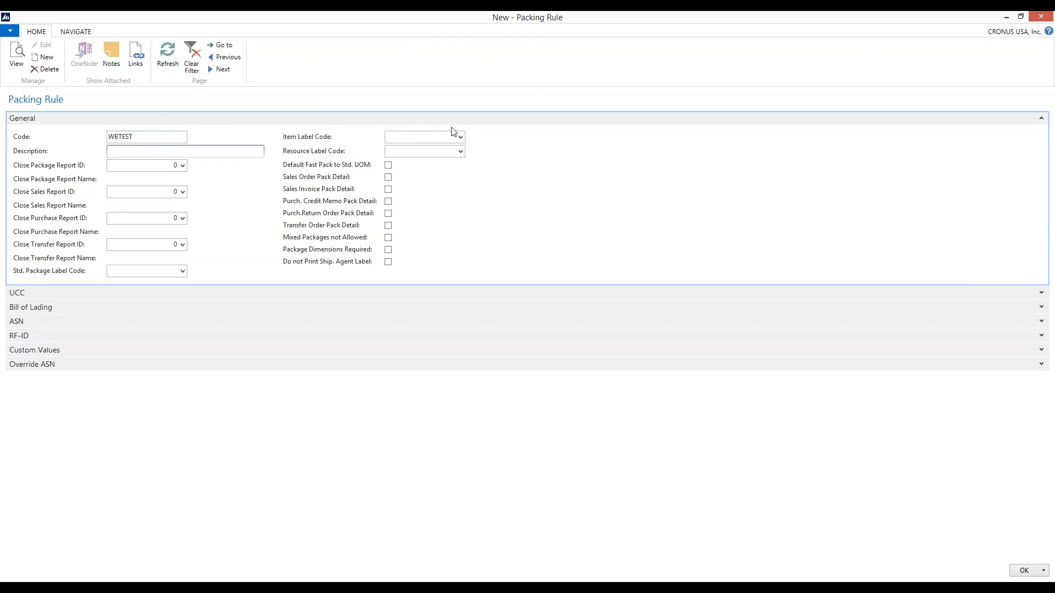
{"action": "type", "text": "Generic Rule"}
{"action": "key", "text": "Tab"}
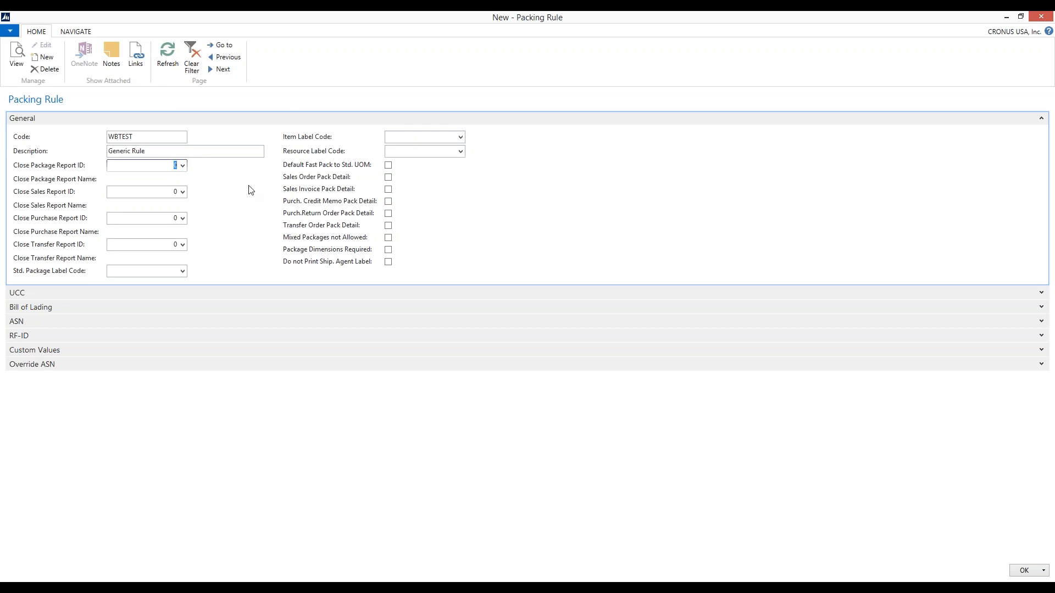
Browse the reports available for the Close Package Report ID and Close Sales Report ID without selecting one
{"action": "left_click", "coordinate": [183, 166]}
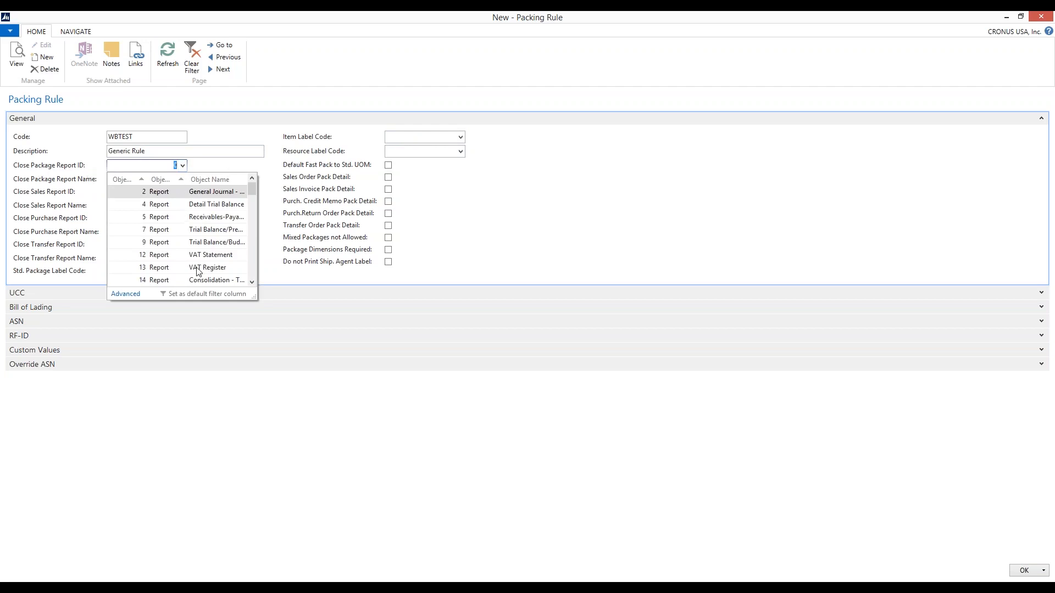
{"action": "scroll", "coordinate": [198, 272], "scroll_direction": "down", "scroll_amount": 5}
{"action": "left_click", "coordinate": [92, 198]}
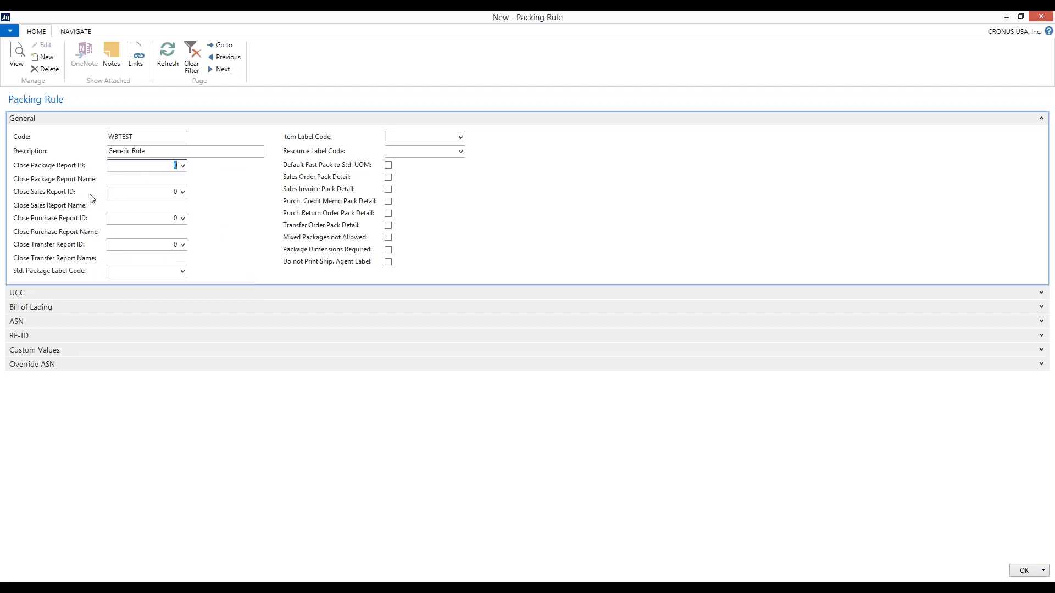
{"action": "key", "text": "Tab"}
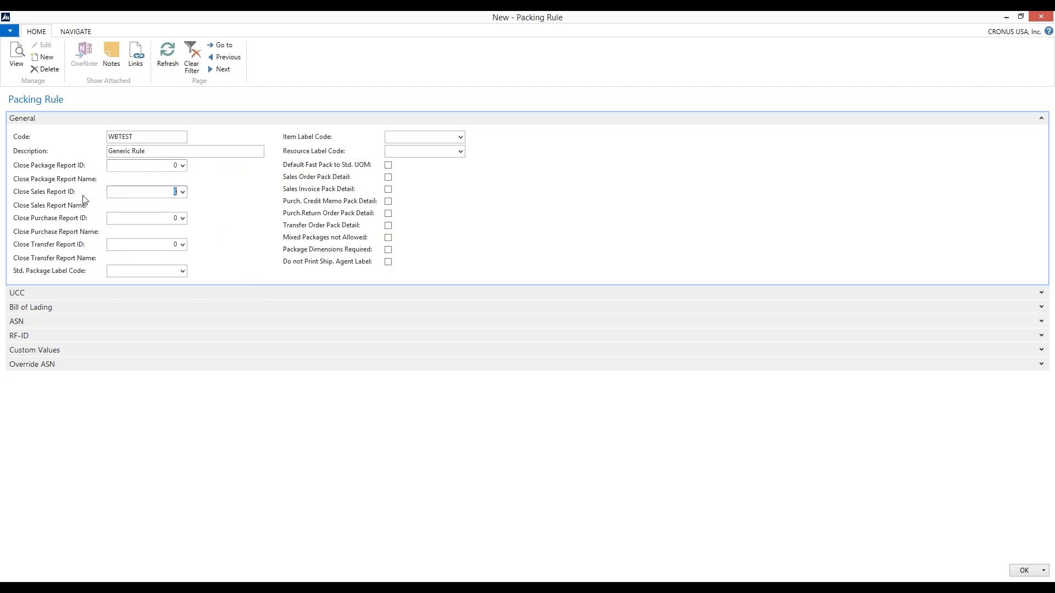
{"action": "left_click", "coordinate": [183, 191]}
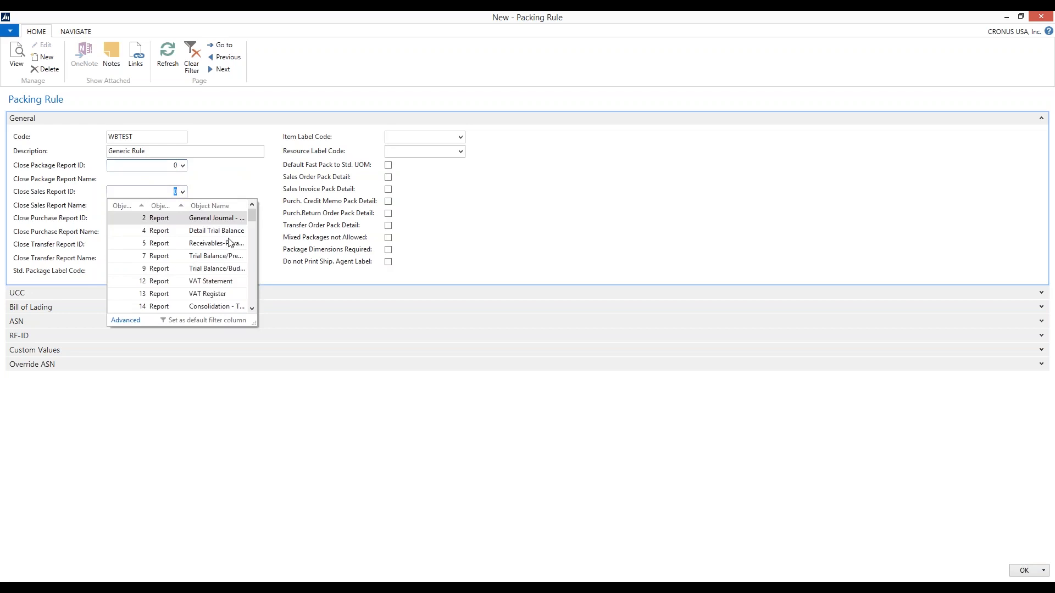
{"action": "scroll", "coordinate": [230, 240], "scroll_direction": "down", "scroll_amount": 5}
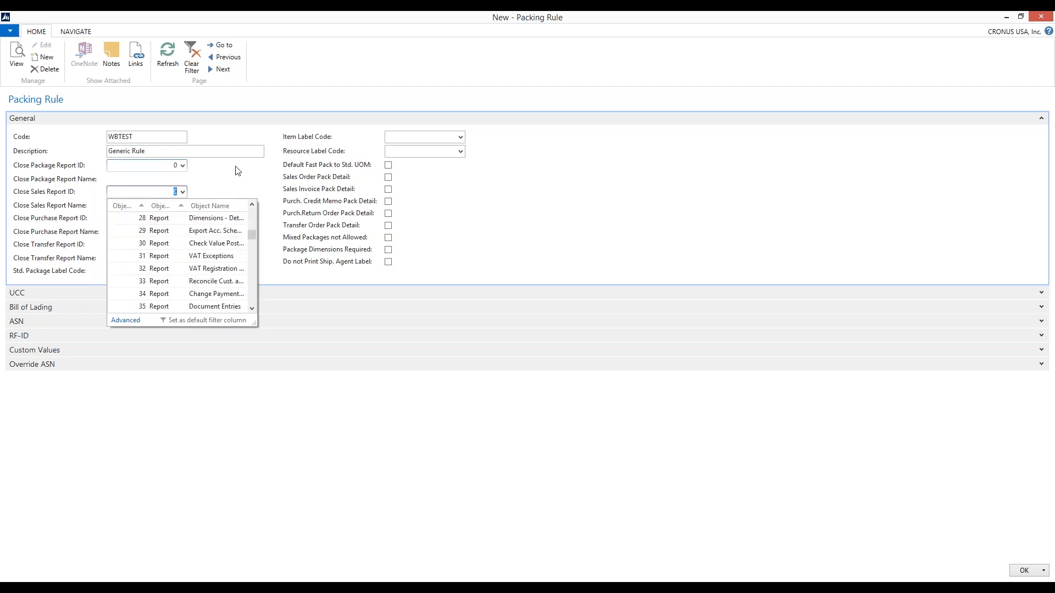
{"action": "left_click", "coordinate": [233, 180]}
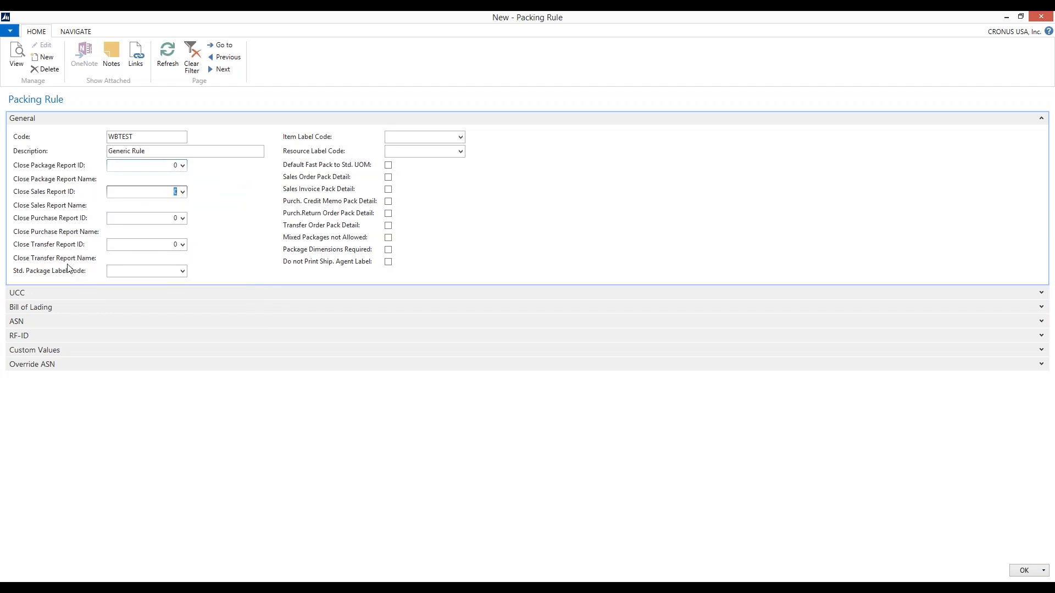
Check the available choices for the Item Label Code and Resource Label Code, leaving both fields blank
{"action": "left_click", "coordinate": [462, 141]}
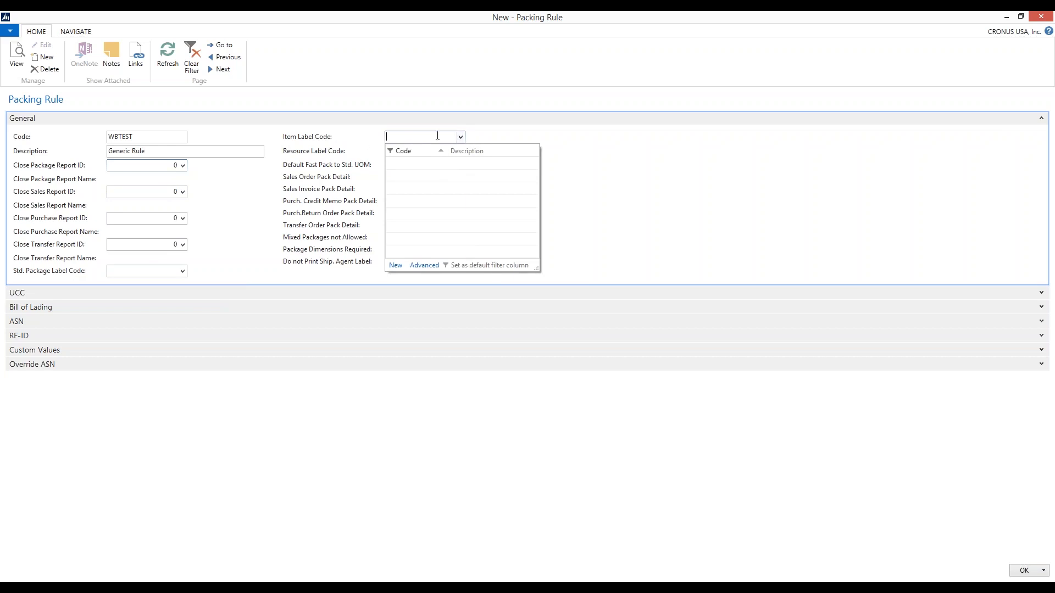
{"action": "left_click", "coordinate": [345, 144]}
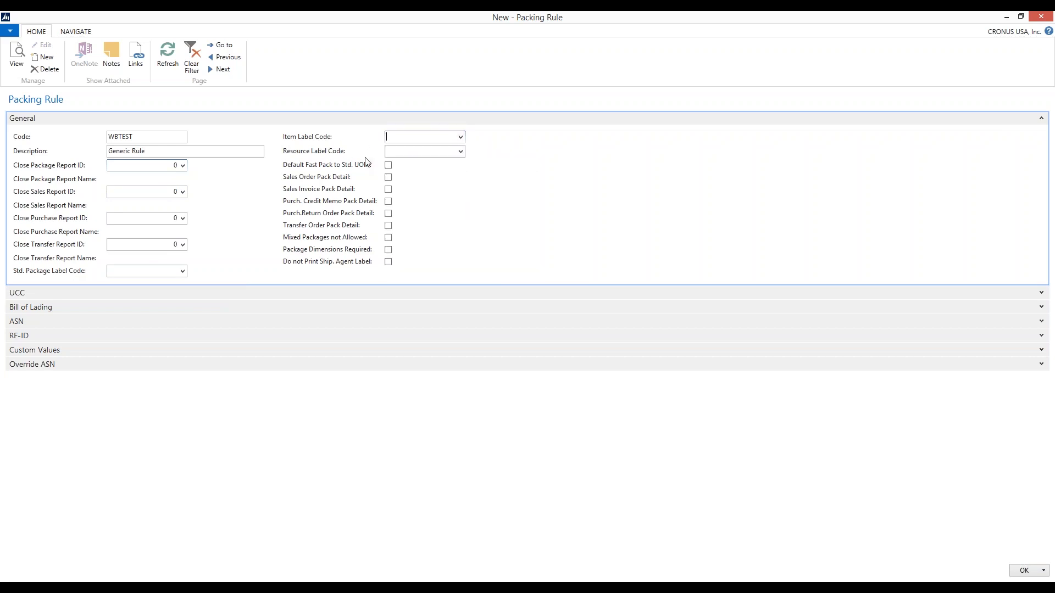
{"action": "left_click", "coordinate": [460, 152]}
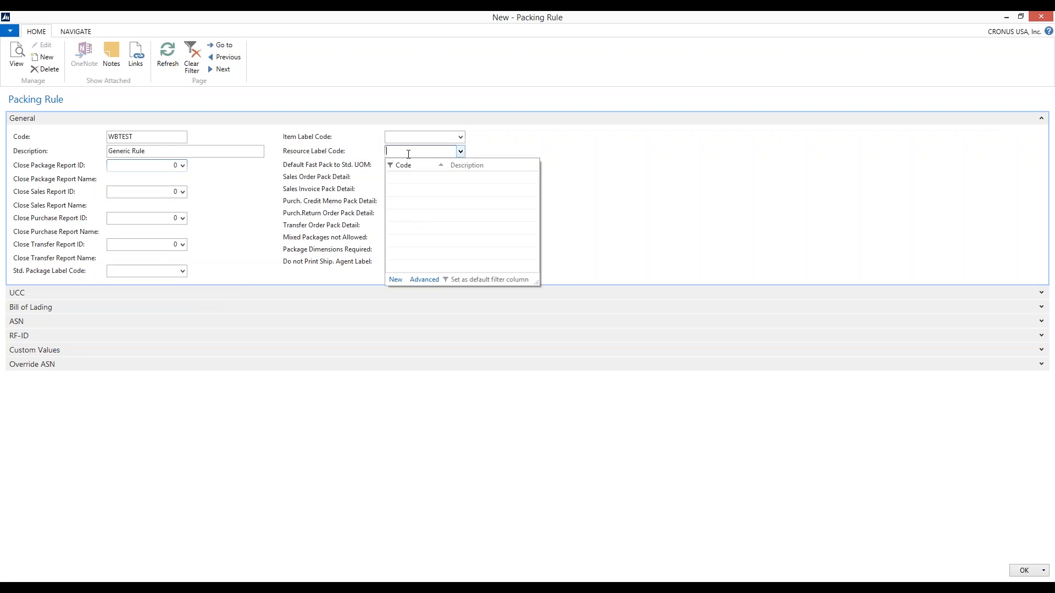
{"action": "left_click", "coordinate": [360, 146]}
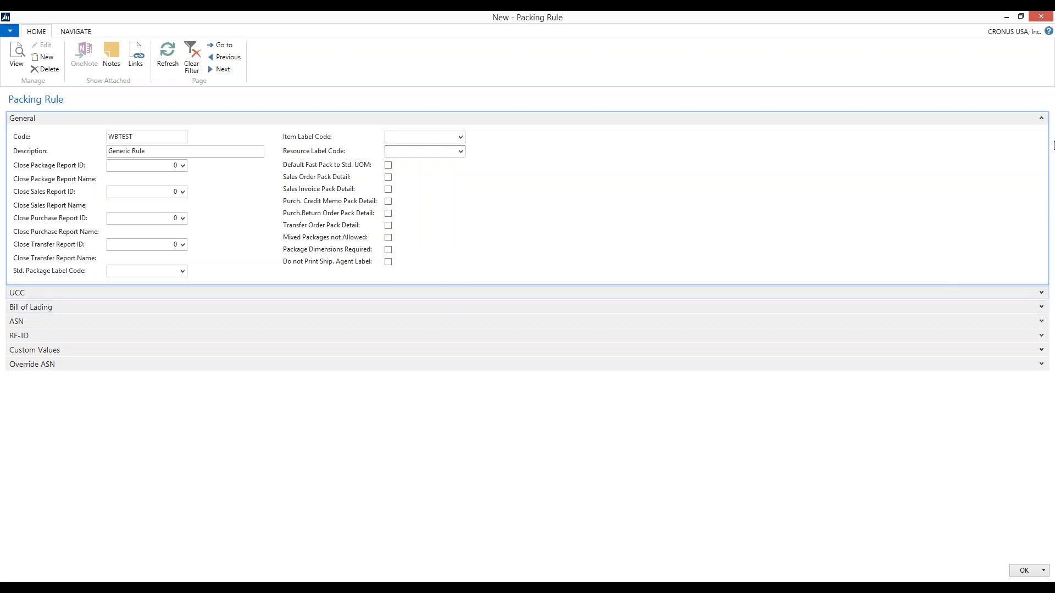
Collapse the General section, expand the UCC section and review the UCC Type options without changing the selection
{"action": "left_click", "coordinate": [1041, 118]}
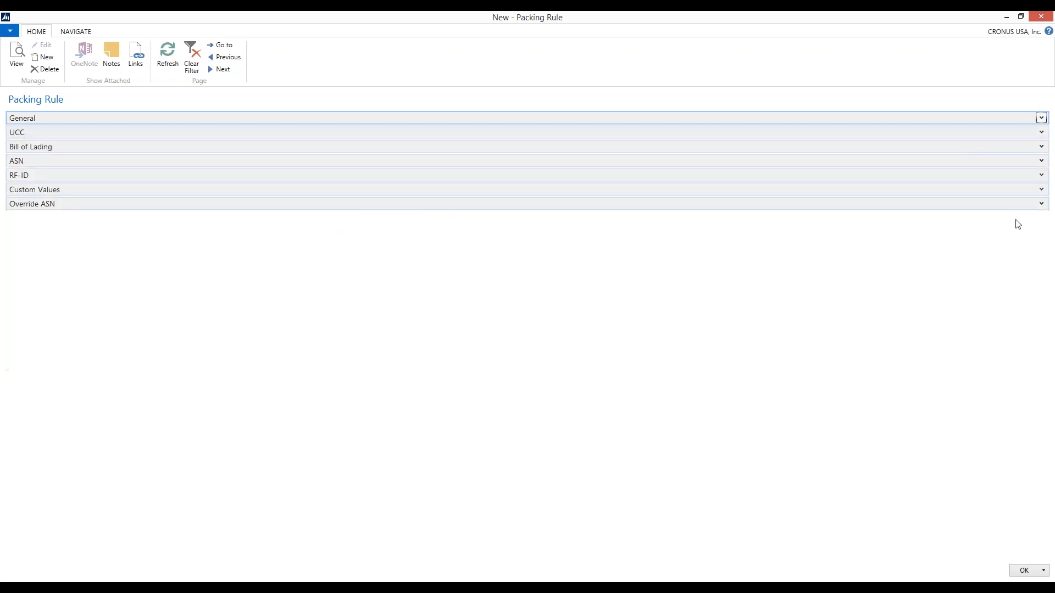
{"action": "left_click", "coordinate": [1041, 133]}
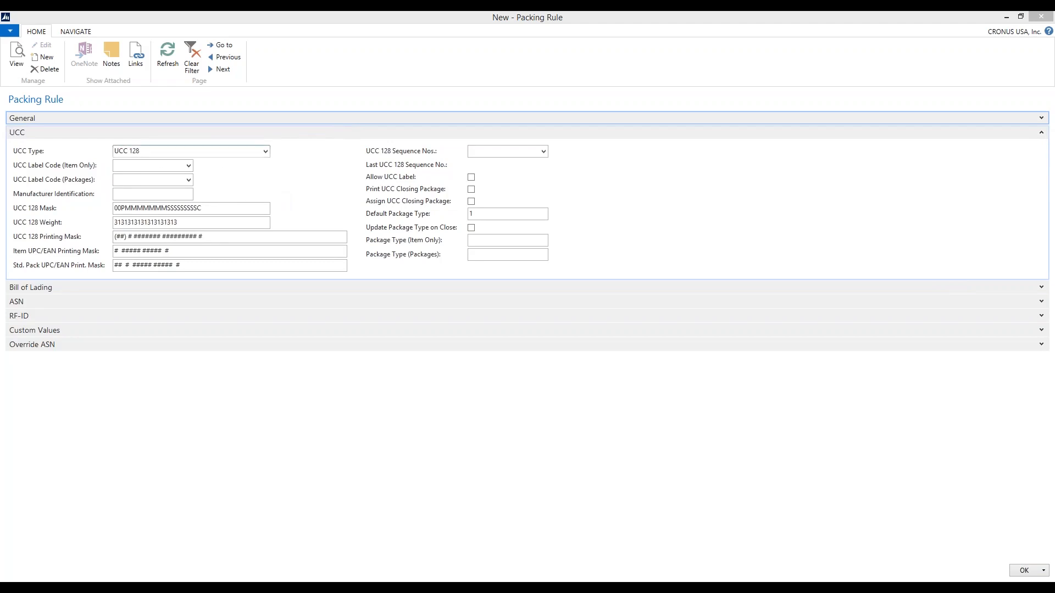
{"action": "left_click", "coordinate": [266, 151]}
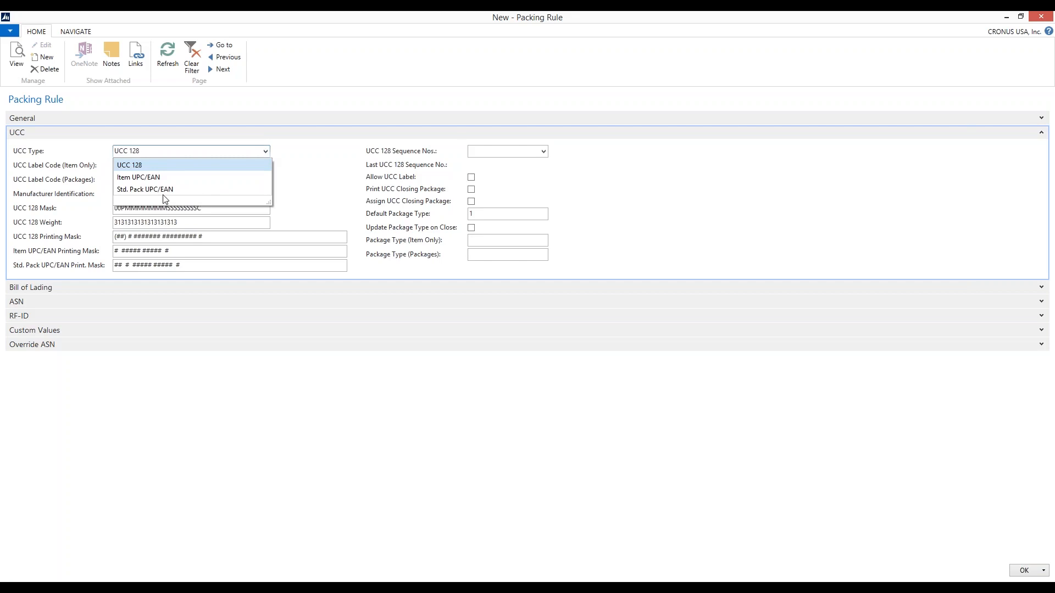
{"action": "left_click", "coordinate": [319, 206]}
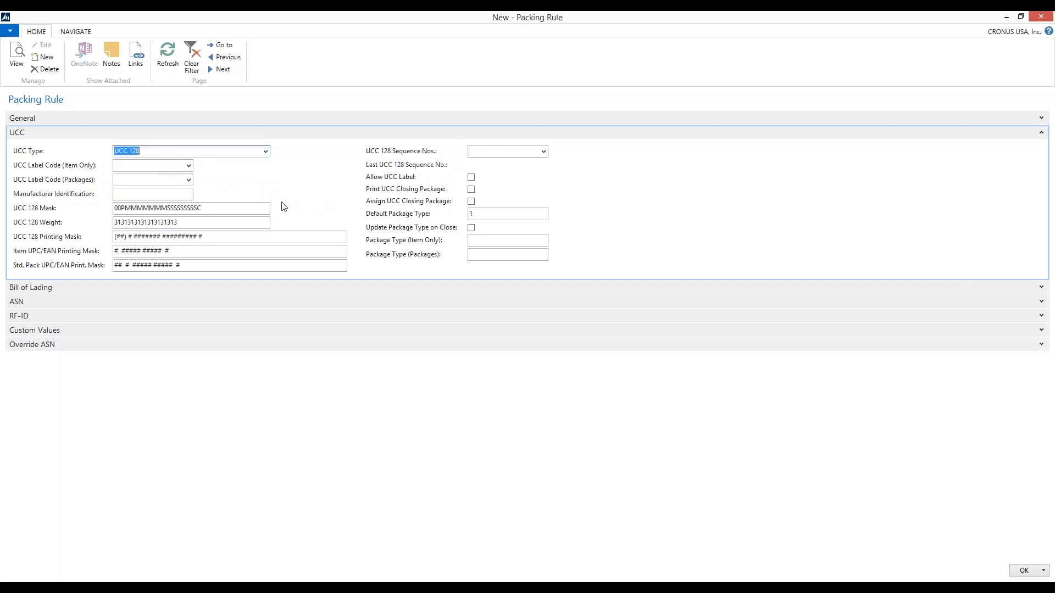
Set the UCC Label Code (Item Only) to VICS128
{"action": "left_click", "coordinate": [189, 166]}
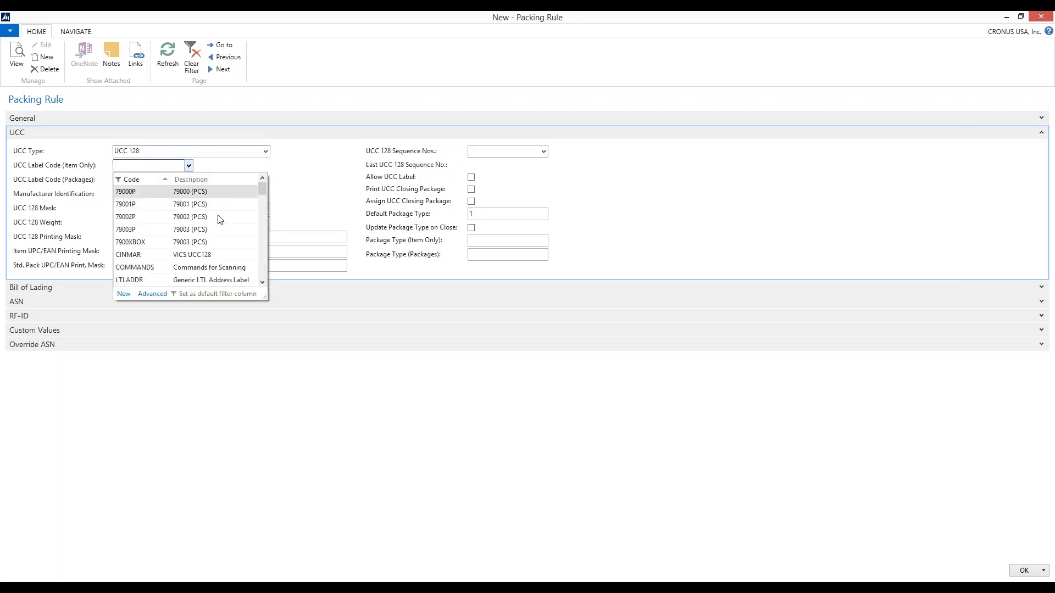
{"action": "scroll", "coordinate": [221, 223], "scroll_direction": "down", "scroll_amount": 5}
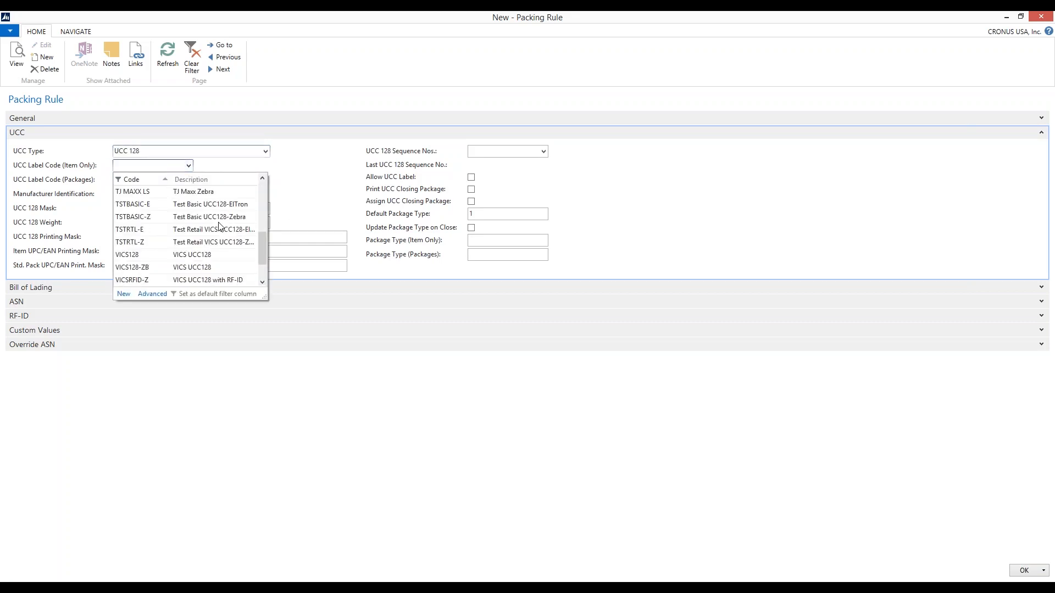
{"action": "scroll", "coordinate": [215, 224], "scroll_direction": "down", "scroll_amount": 1}
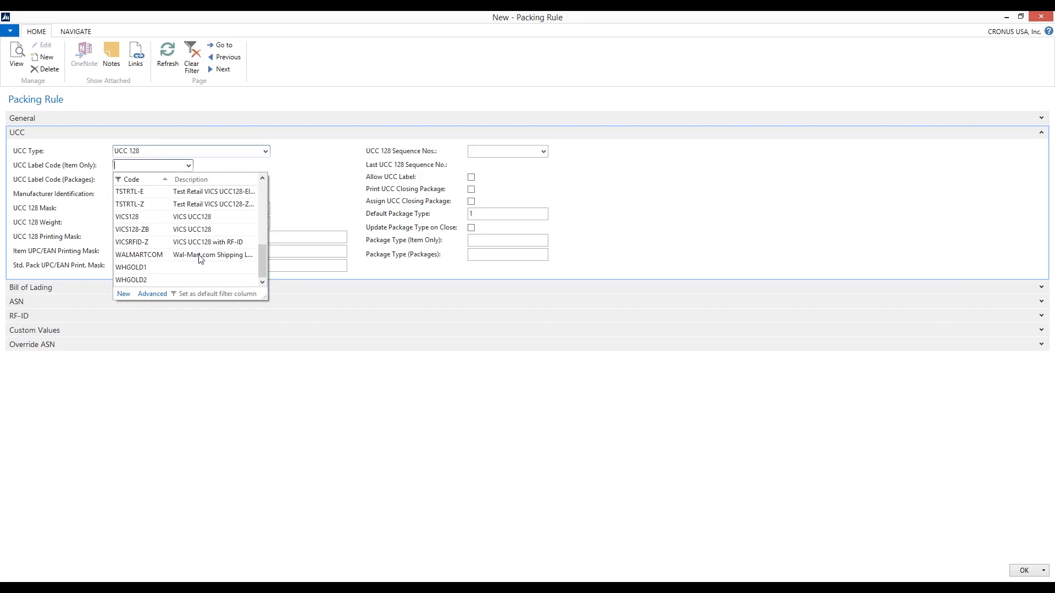
{"action": "scroll", "coordinate": [206, 228], "scroll_direction": "up", "scroll_amount": 1}
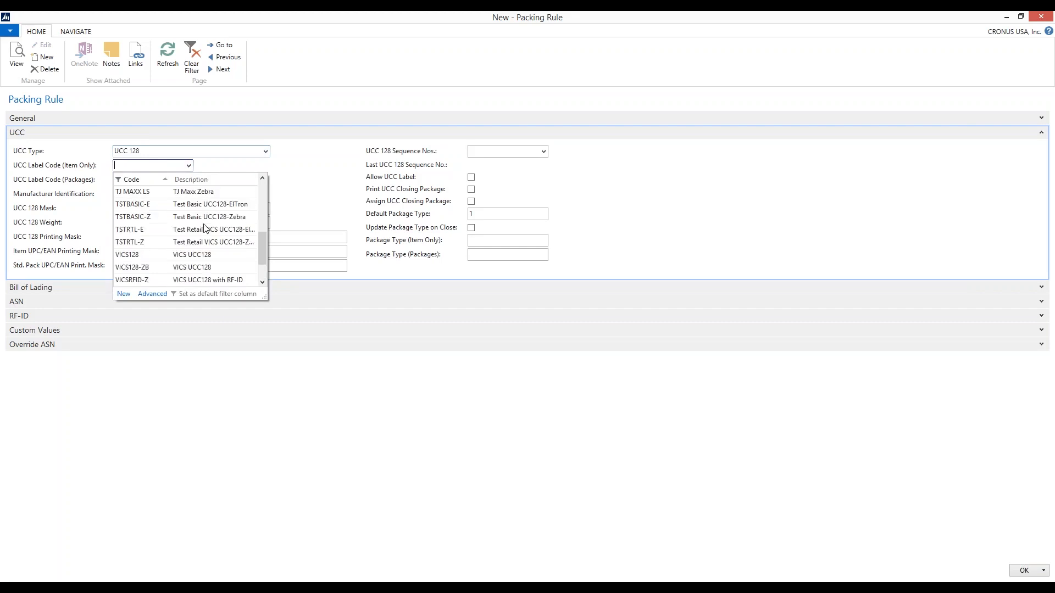
{"action": "scroll", "coordinate": [206, 228], "scroll_direction": "up", "scroll_amount": 1}
{"action": "scroll", "coordinate": [206, 228], "scroll_direction": "down", "scroll_amount": 2}
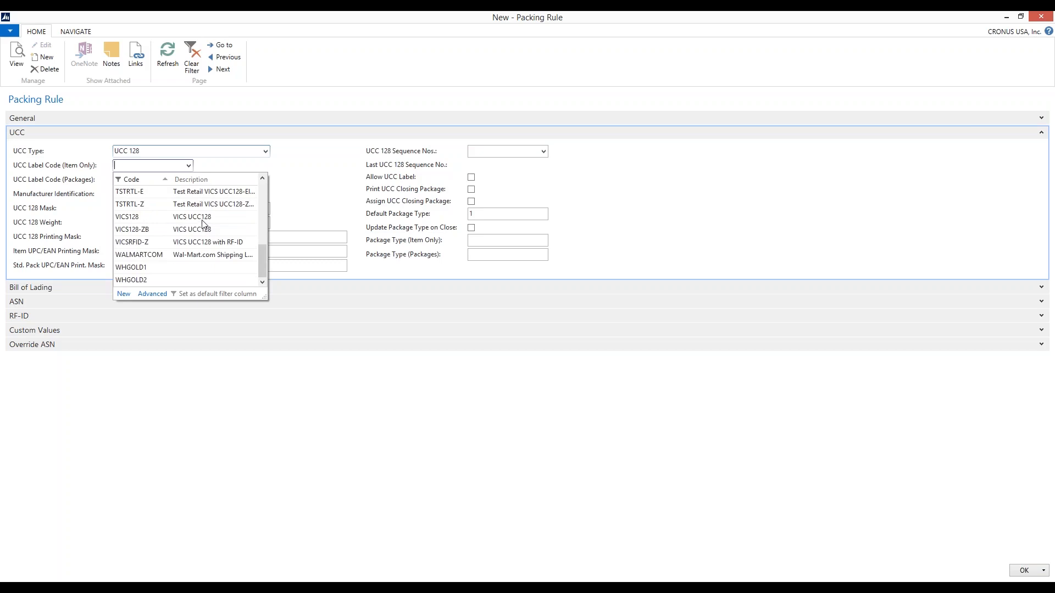
{"action": "left_click", "coordinate": [201, 217]}
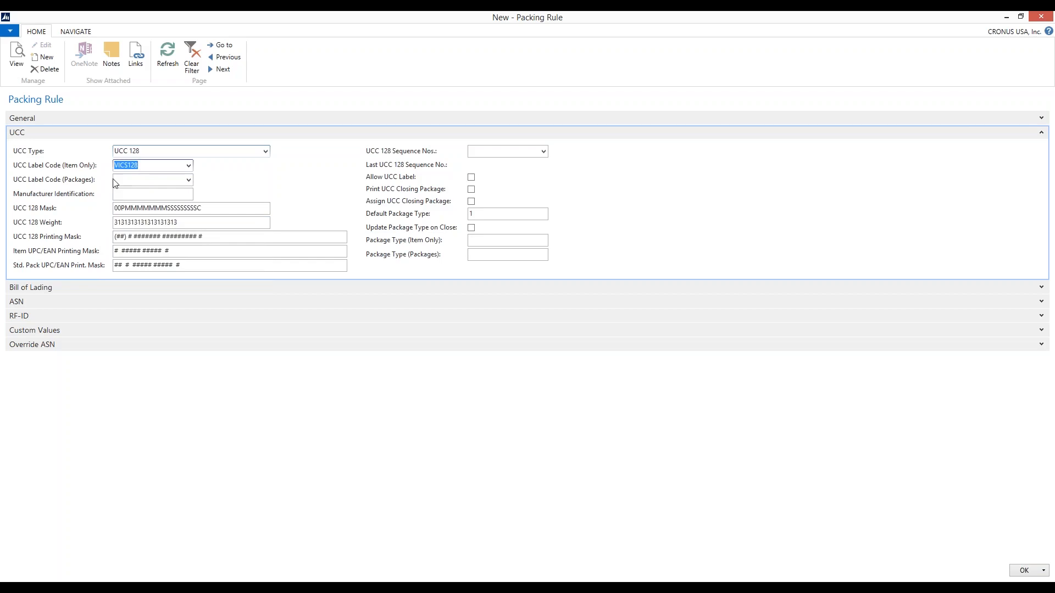
Set the UCC Label Code (Packages) to VICS128 and the Manufacturer Identification to 123456
{"action": "left_click", "coordinate": [189, 180]}
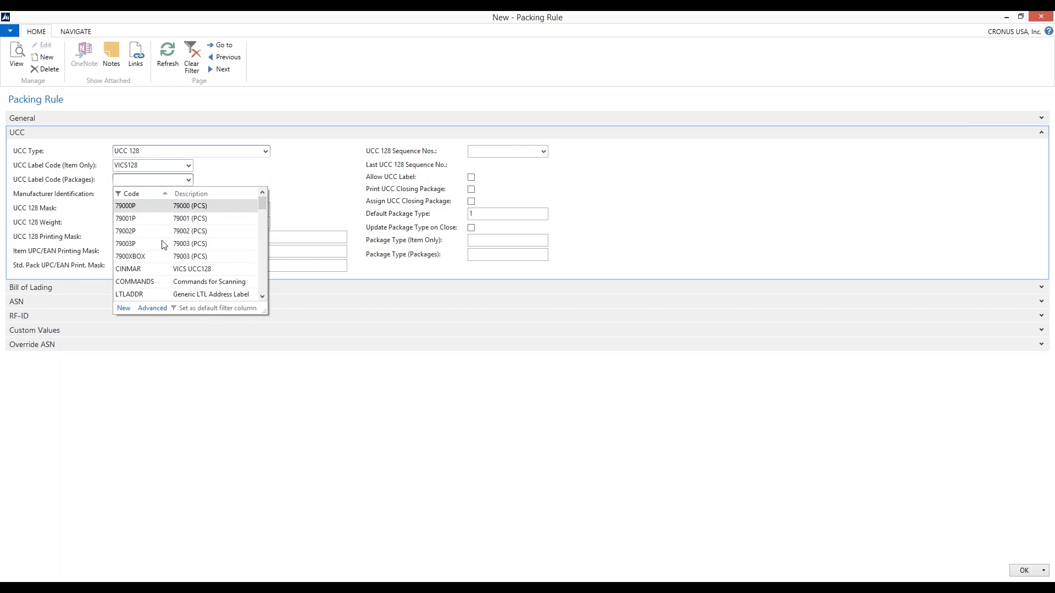
{"action": "scroll", "coordinate": [163, 245], "scroll_direction": "down", "scroll_amount": 5}
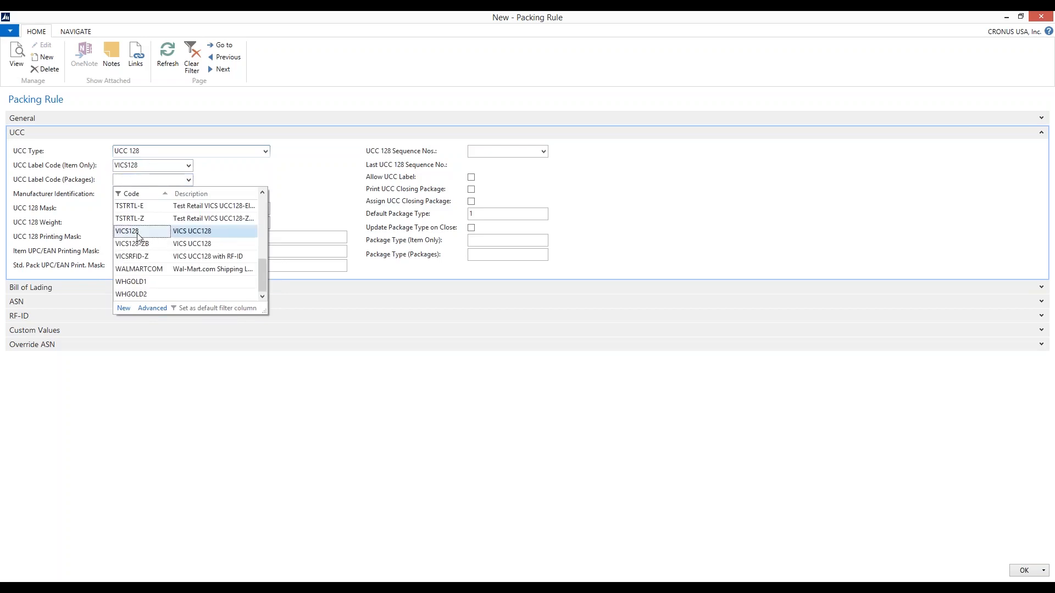
{"action": "left_click", "coordinate": [141, 233]}
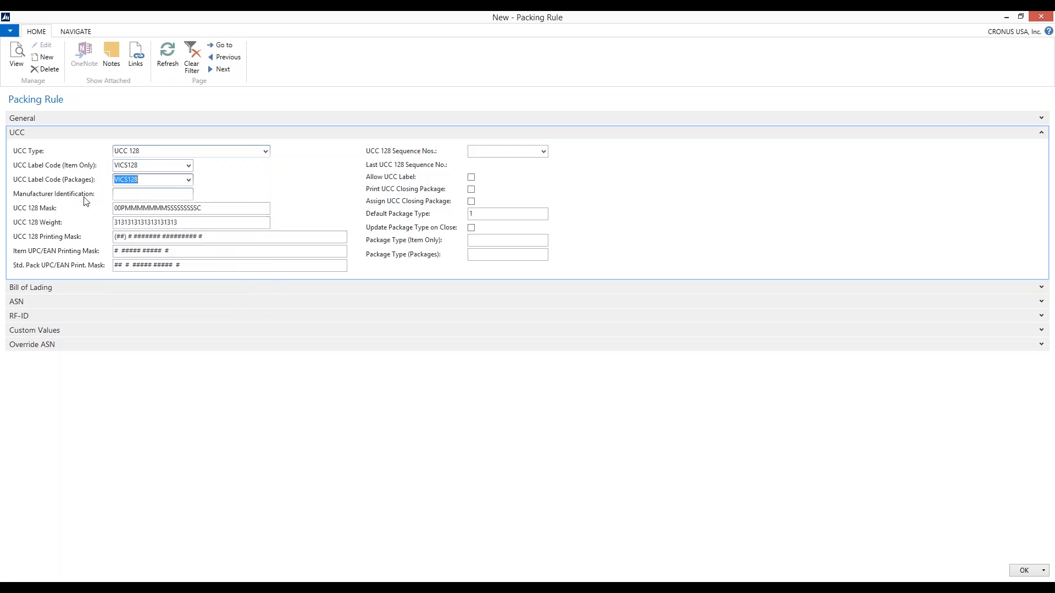
{"action": "left_click", "coordinate": [129, 194]}
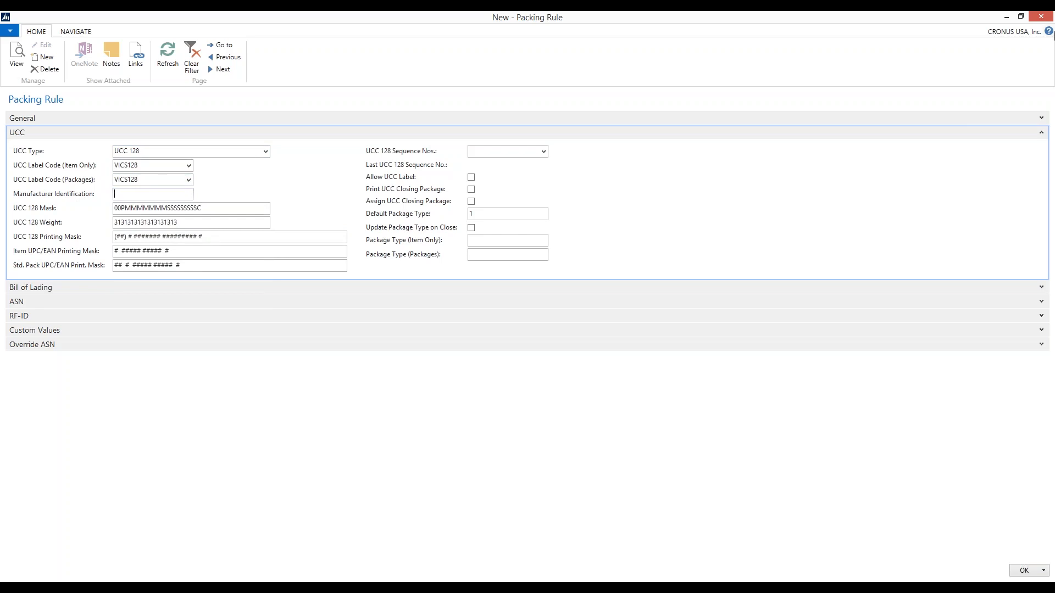
{"action": "type", "text": "123456"}
Browse the number series available for UCC 128 Sequence Nos. without selecting one
{"action": "left_click", "coordinate": [543, 152]}
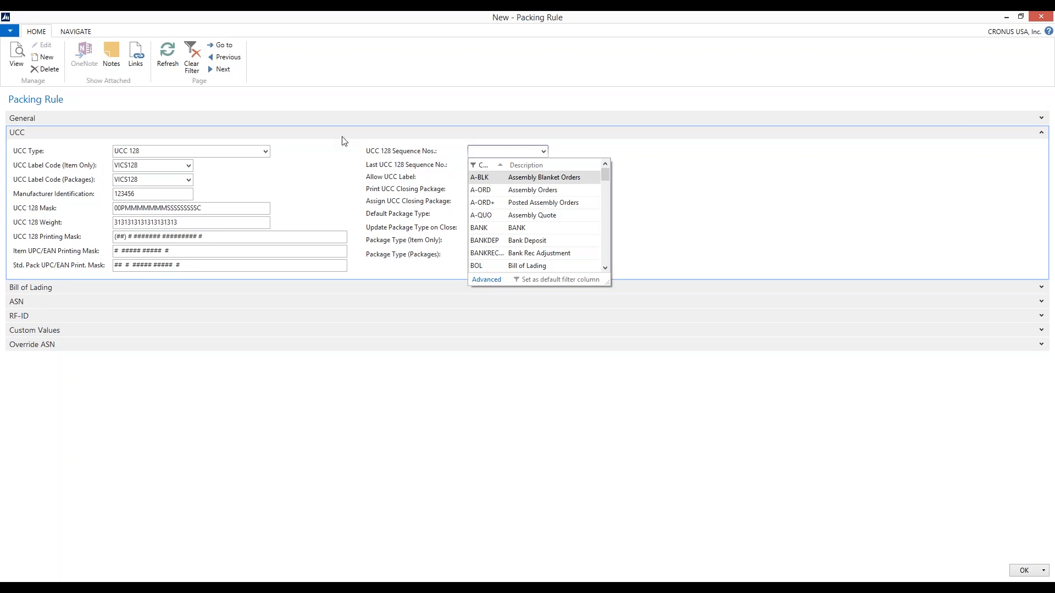
{"action": "scroll", "coordinate": [543, 228], "scroll_direction": "down", "scroll_amount": 2}
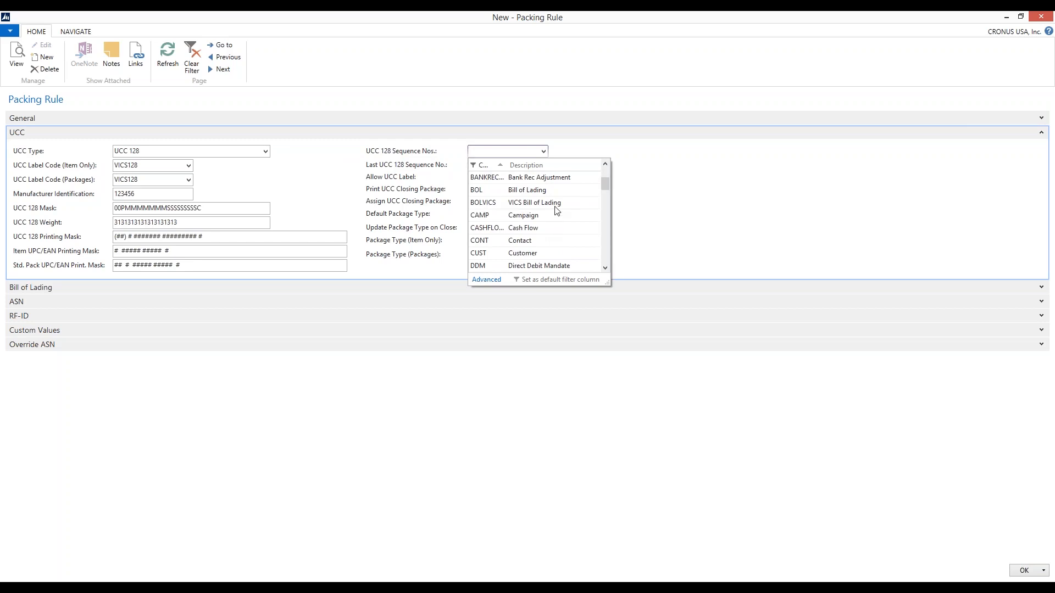
{"action": "scroll", "coordinate": [560, 231], "scroll_direction": "down", "scroll_amount": 6}
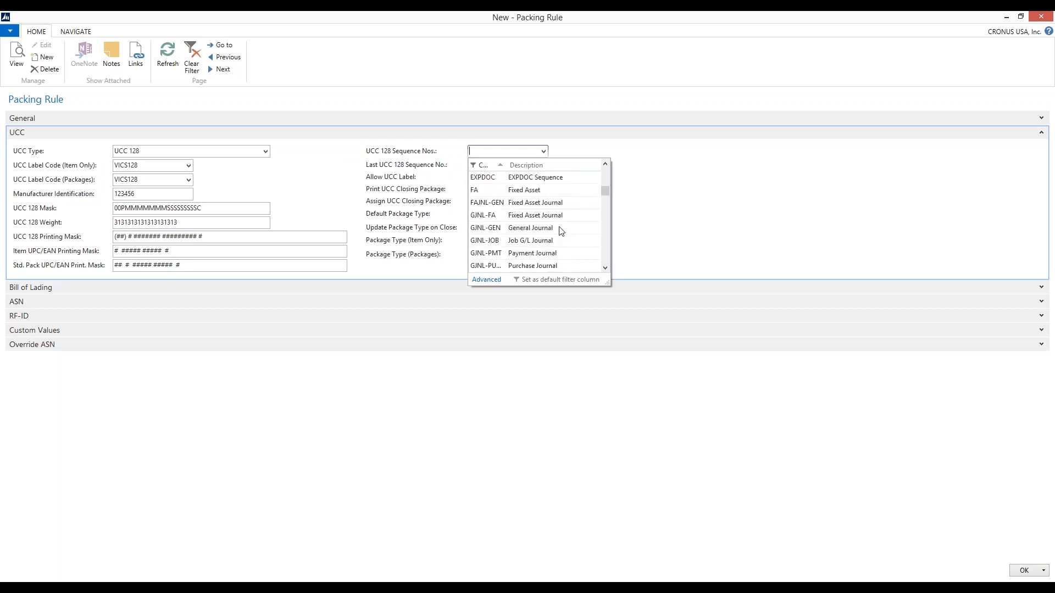
{"action": "scroll", "coordinate": [560, 231], "scroll_direction": "down", "scroll_amount": 5}
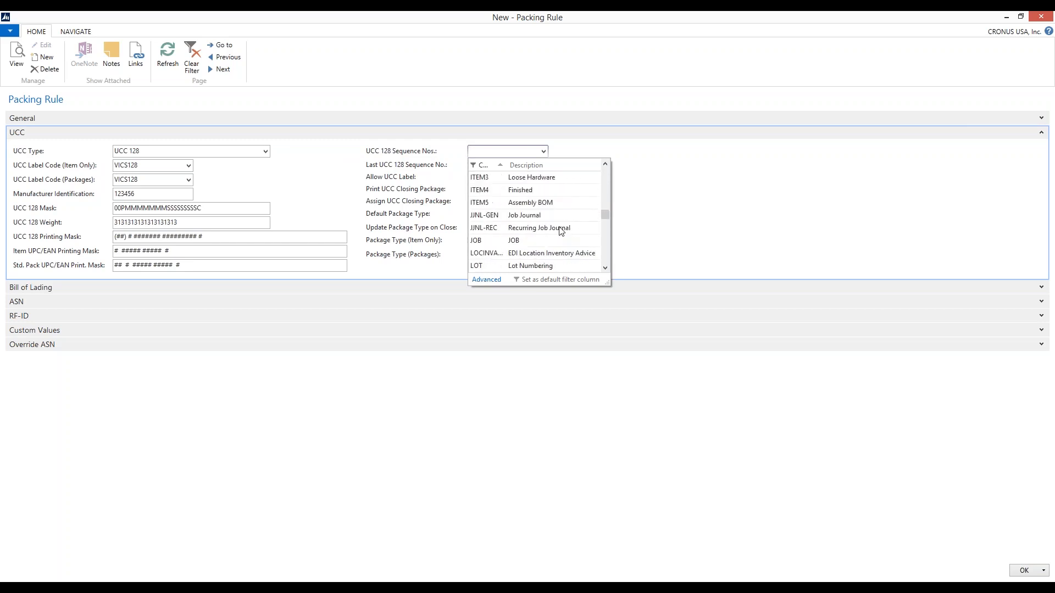
{"action": "left_click", "coordinate": [454, 138]}
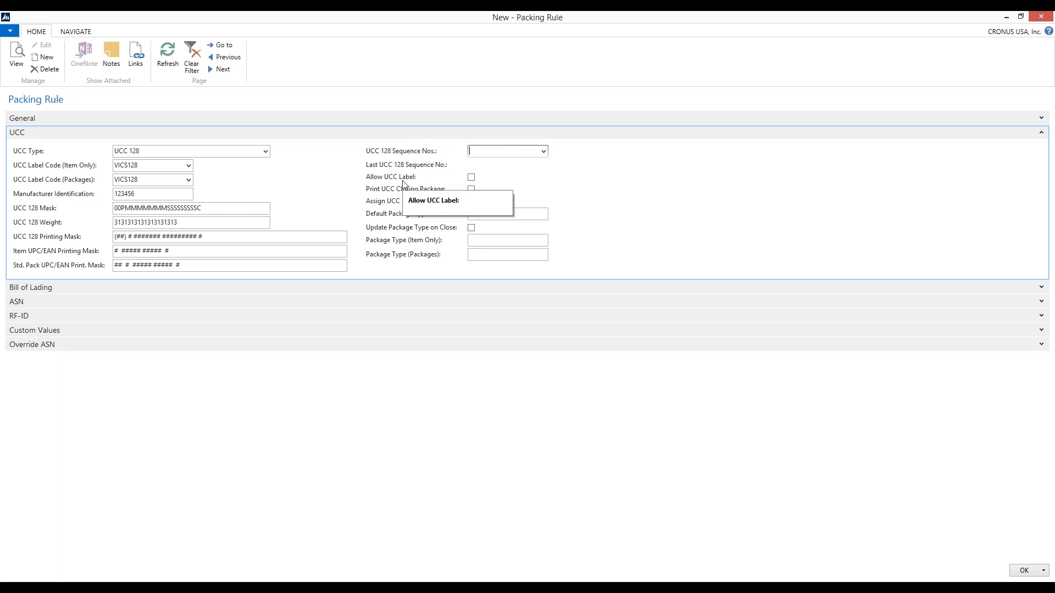
Enable Allow UCC Label and Print UCC Closing Package, and collapse the UCC section
{"action": "left_click", "coordinate": [471, 180]}
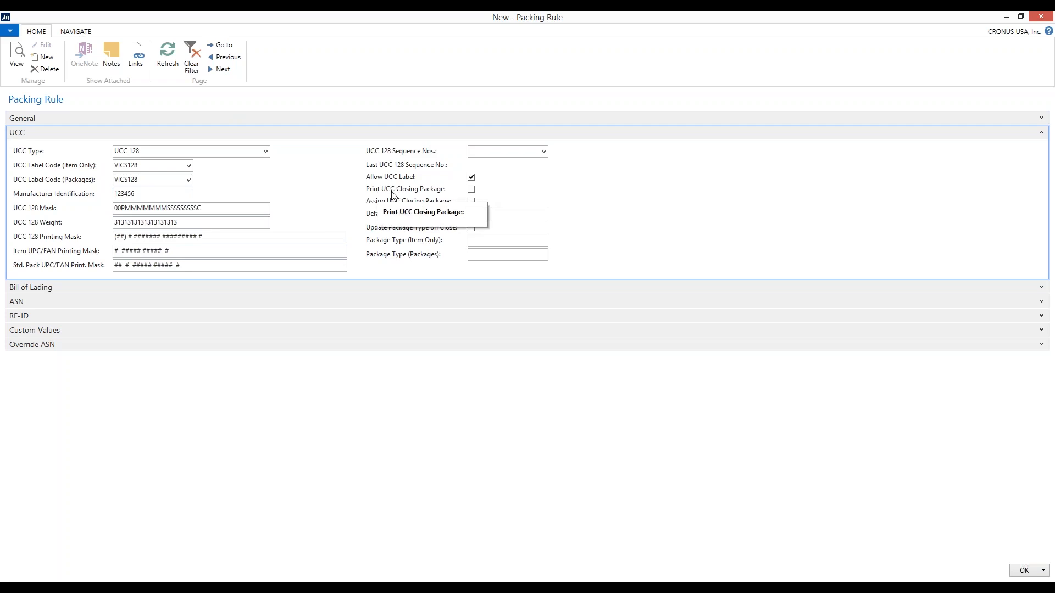
{"action": "left_click", "coordinate": [472, 190]}
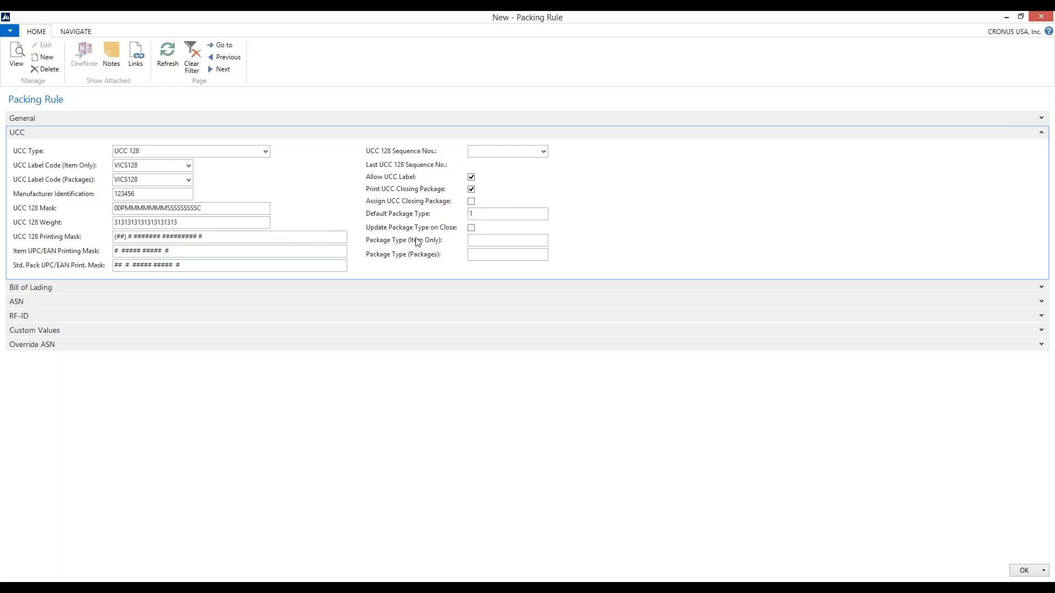
{"action": "left_click", "coordinate": [487, 255]}
{"action": "left_click", "coordinate": [526, 254]}
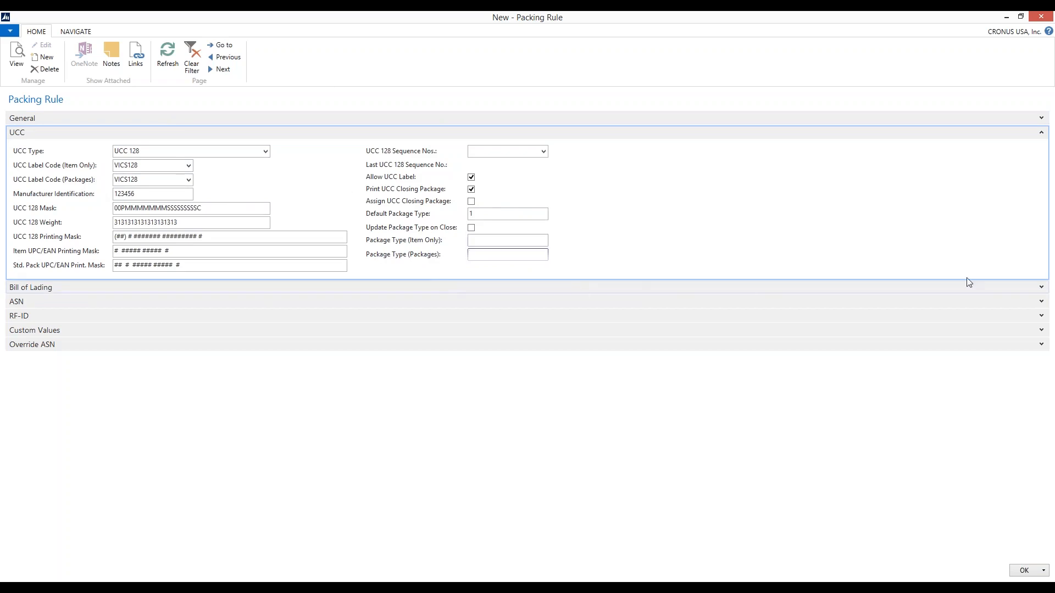
{"action": "left_click", "coordinate": [1042, 133]}
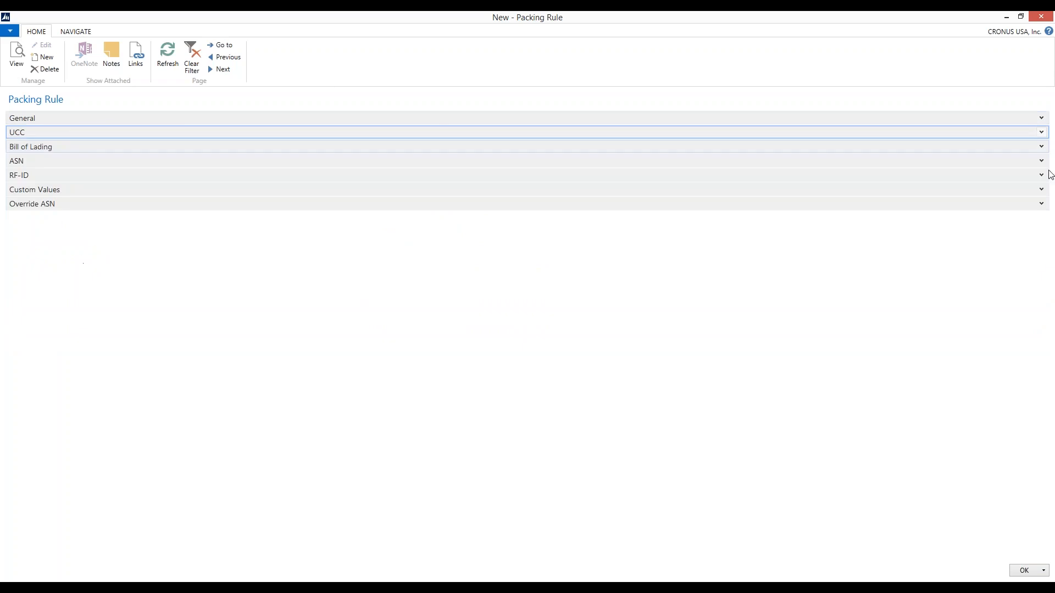
Expand the Bill of Lading section and review the Release Bill of Lading Action options, keeping Ask
{"action": "left_click", "coordinate": [1016, 147]}
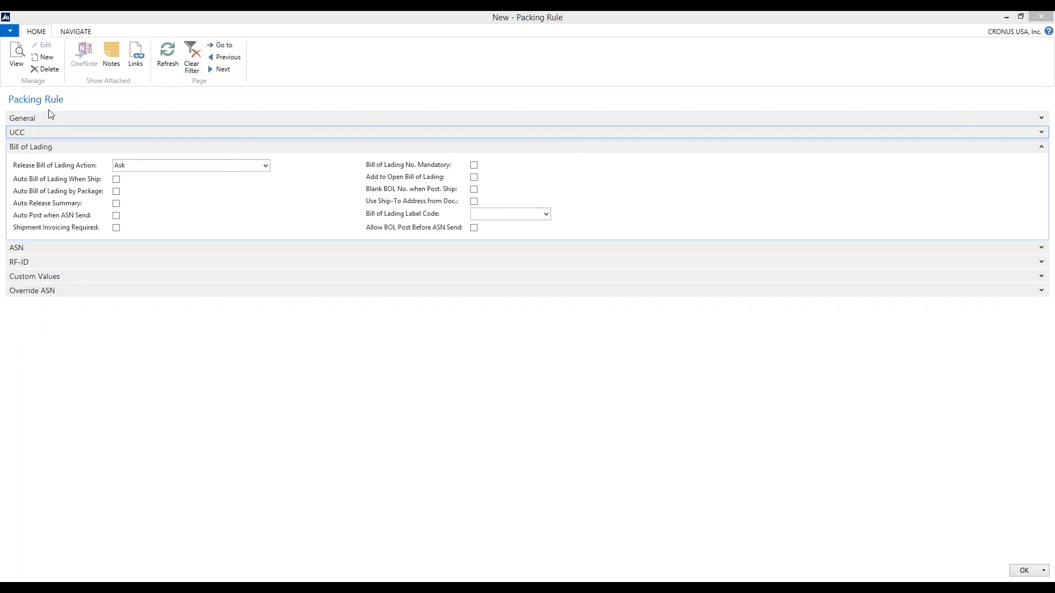
{"action": "left_click", "coordinate": [268, 166]}
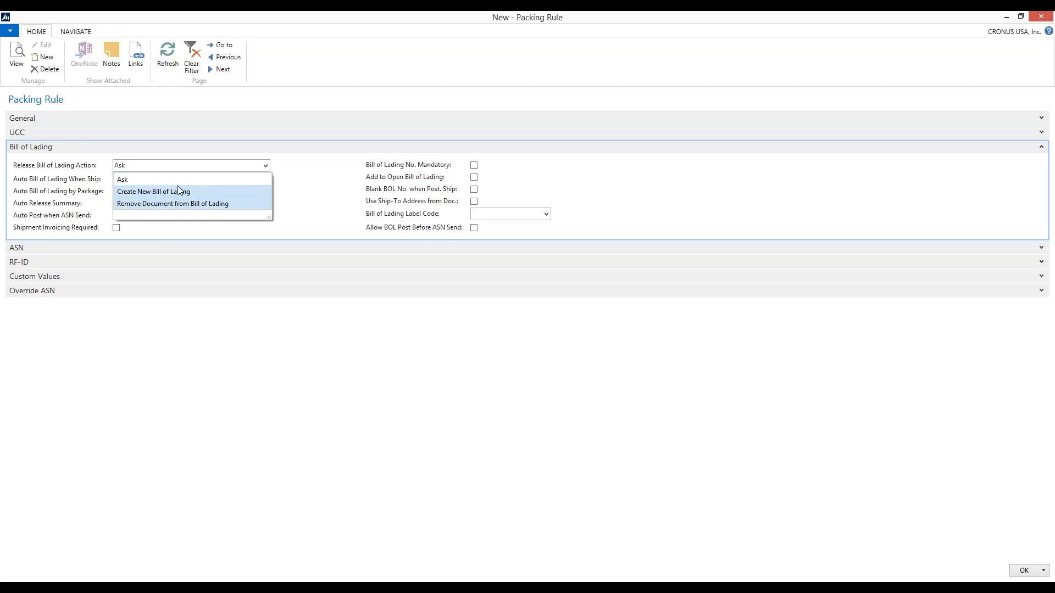
{"action": "left_click", "coordinate": [316, 196]}
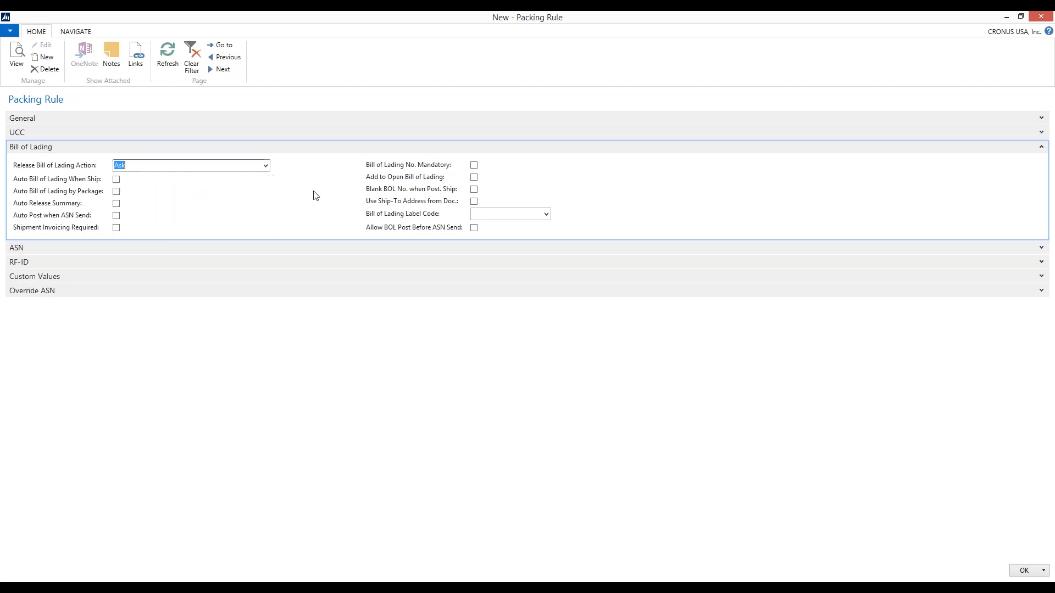
{"action": "left_click", "coordinate": [265, 166]}
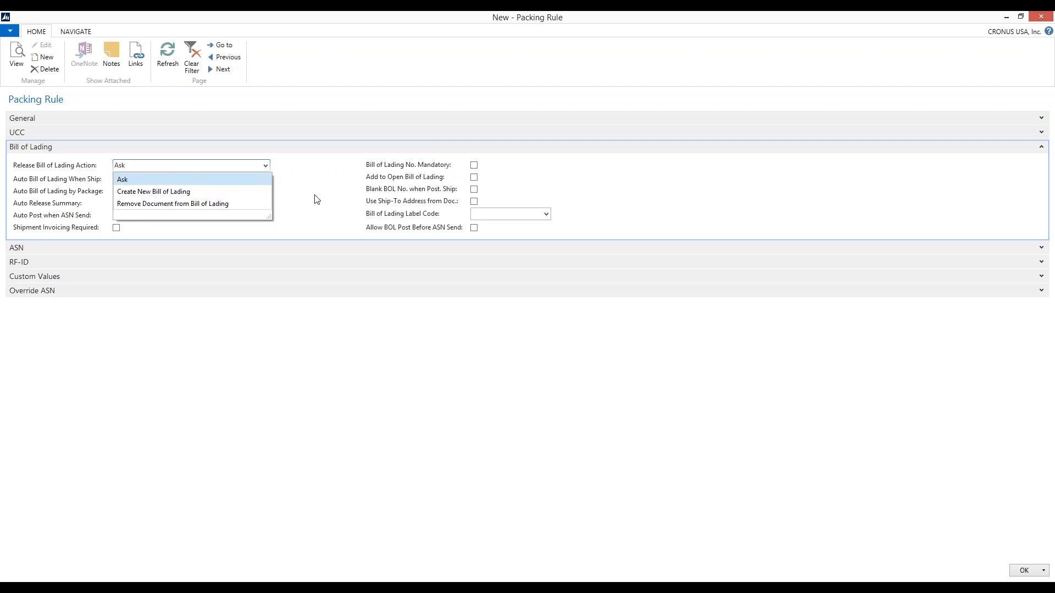
{"action": "left_click", "coordinate": [227, 185]}
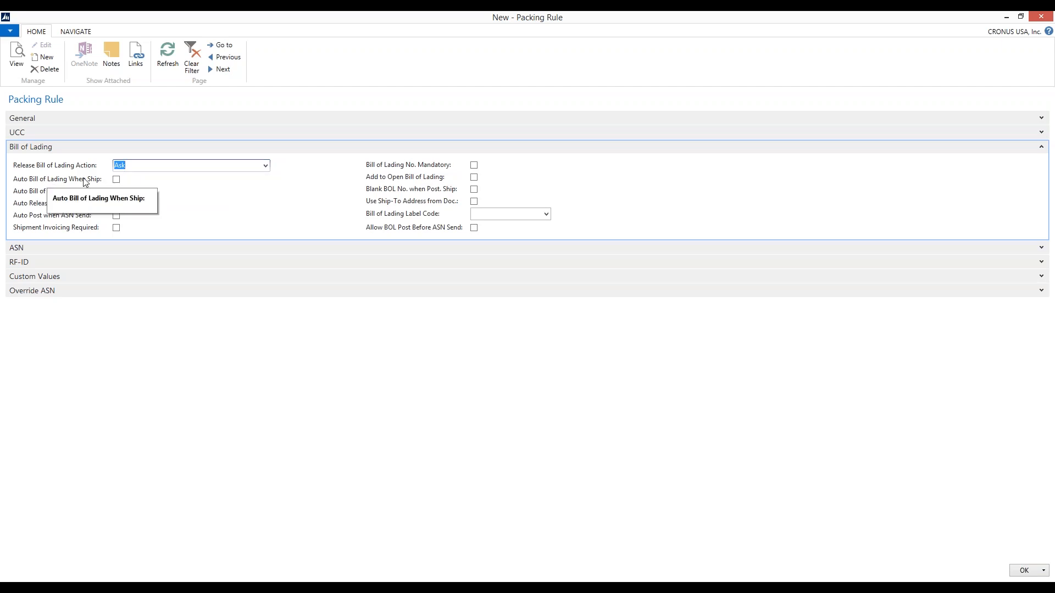
Enable Auto Bill of Lading When Ship and set the Release Bill of Lading Action to Remove Document from Bill of Lading
{"action": "left_click", "coordinate": [117, 181]}
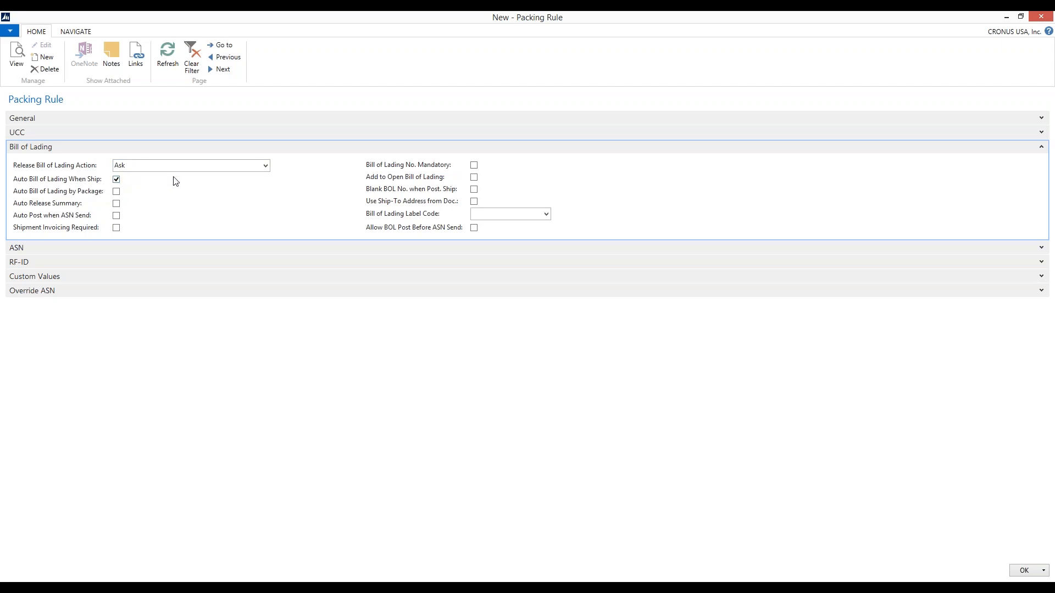
{"action": "left_click", "coordinate": [265, 166]}
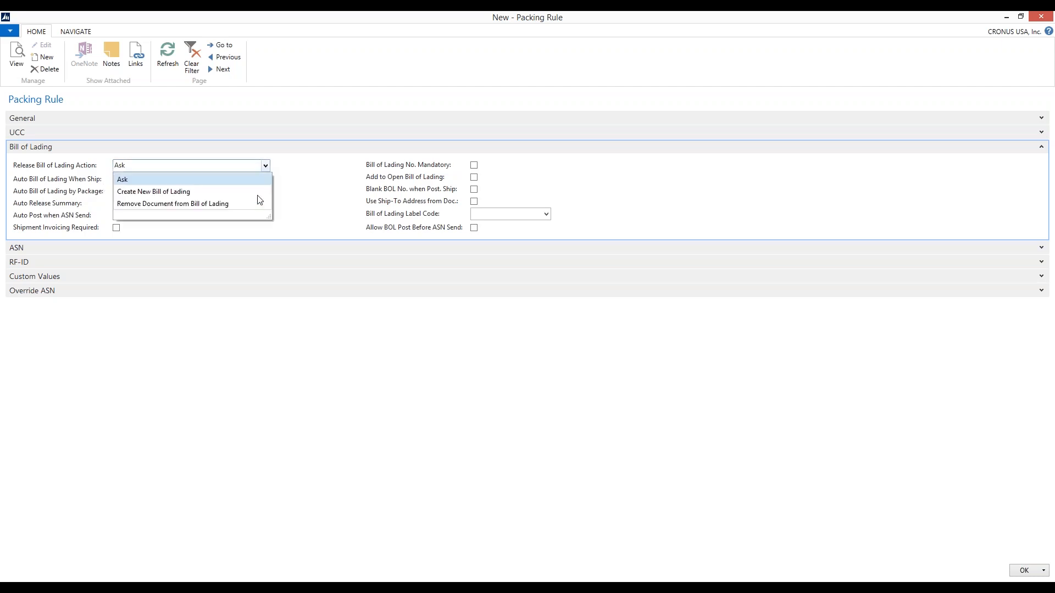
{"action": "left_click", "coordinate": [208, 191]}
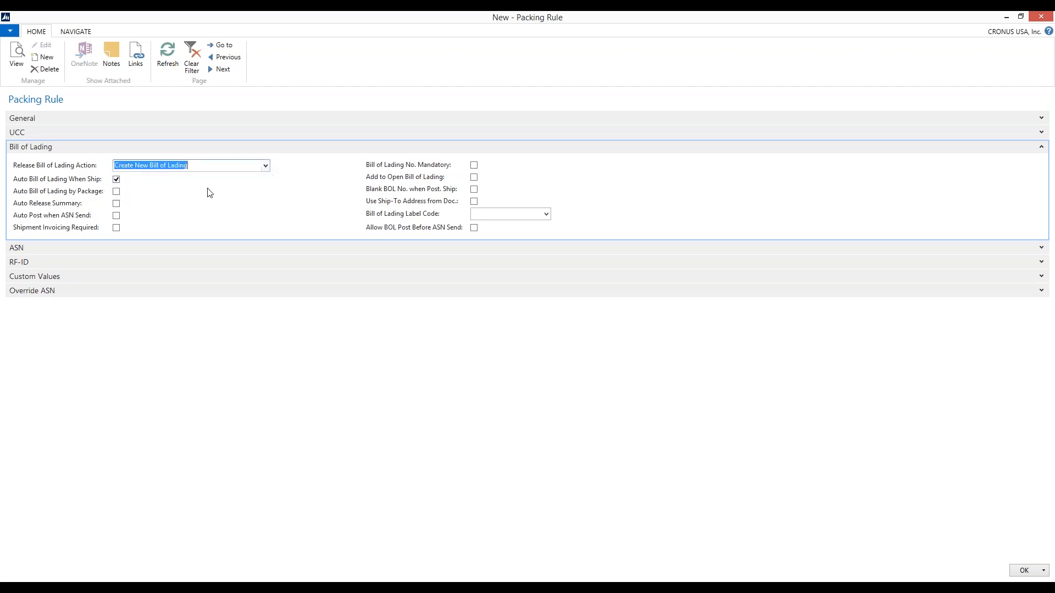
{"action": "left_click", "coordinate": [266, 165]}
{"action": "left_click", "coordinate": [231, 203]}
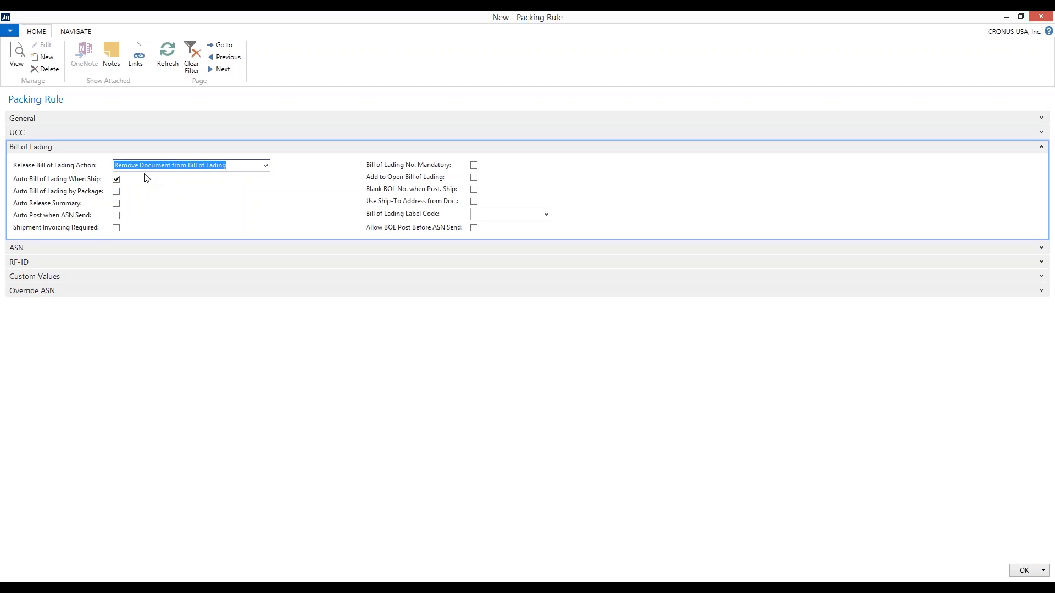
Enable Auto Release Summary and Auto Post when ASN Send for bills of lading
{"action": "left_click", "coordinate": [116, 206]}
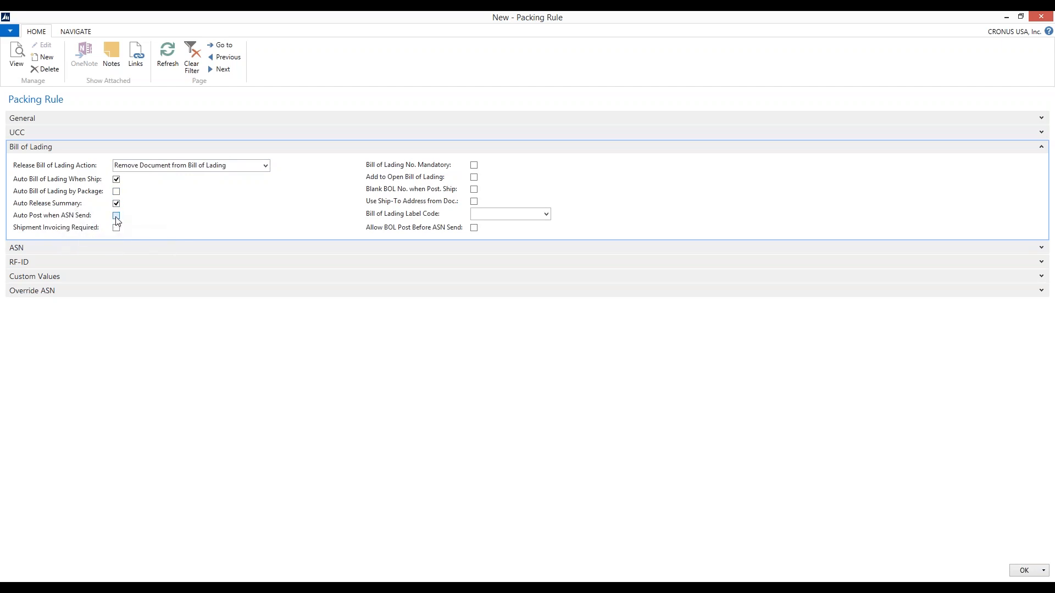
{"action": "left_click", "coordinate": [117, 218]}
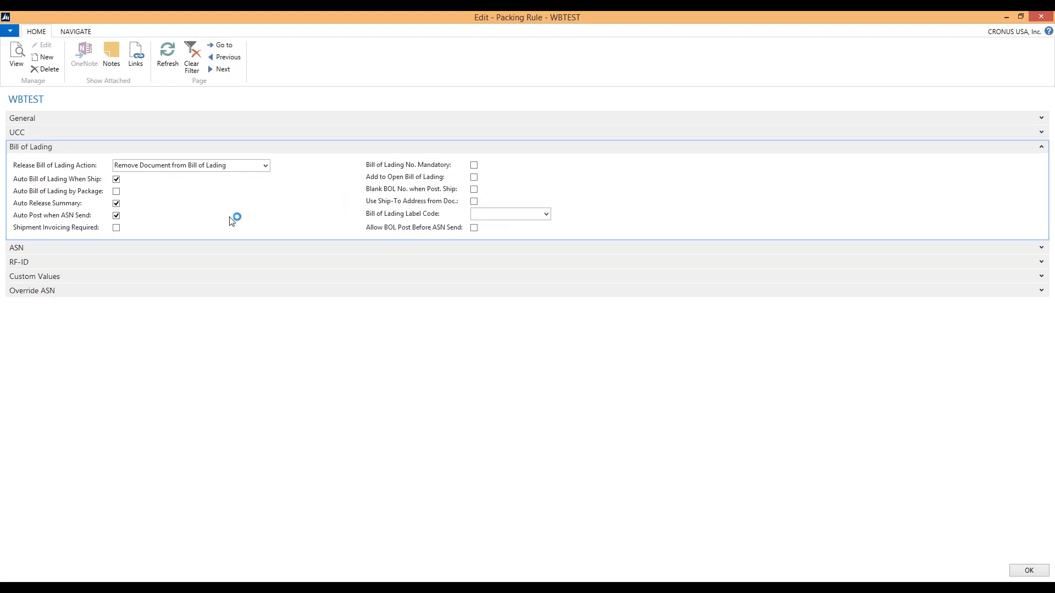
Check the available choices for the Bill of Lading Label Code without selecting one
{"action": "left_click", "coordinate": [475, 202]}
{"action": "left_click", "coordinate": [546, 214]}
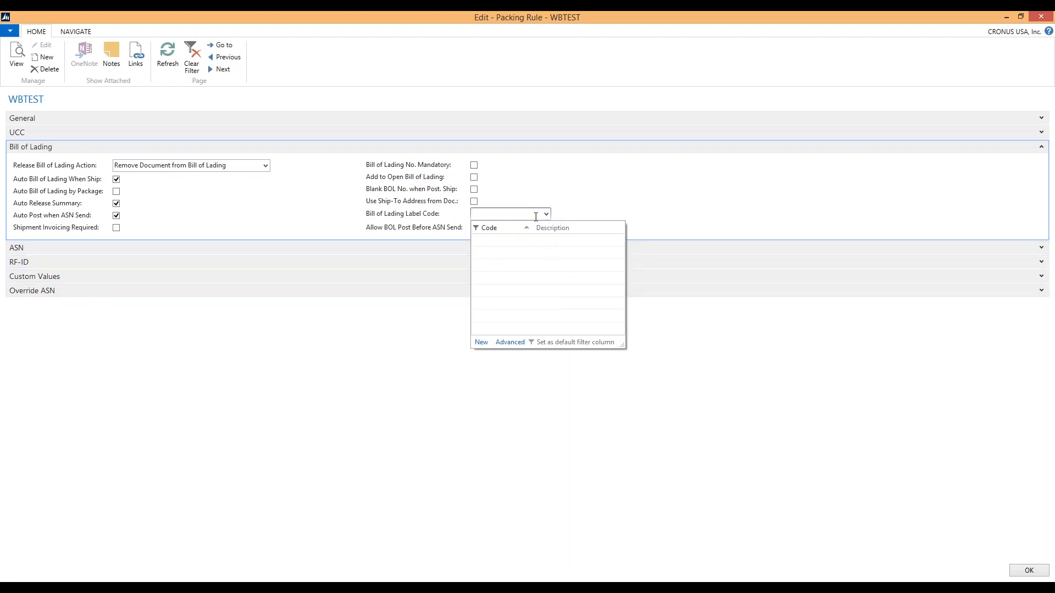
{"action": "left_click", "coordinate": [380, 219]}
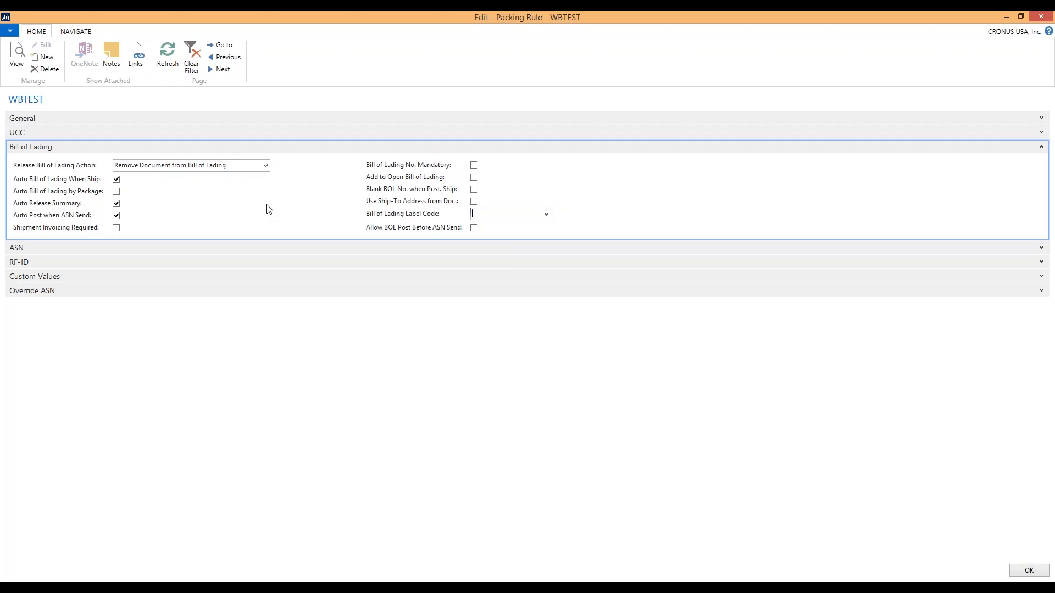
Switch the Release Bill of Lading Action to Create New Bill of Lading and back to Remove Document from Bill of Lading, and collapse the section
{"action": "left_click", "coordinate": [266, 167]}
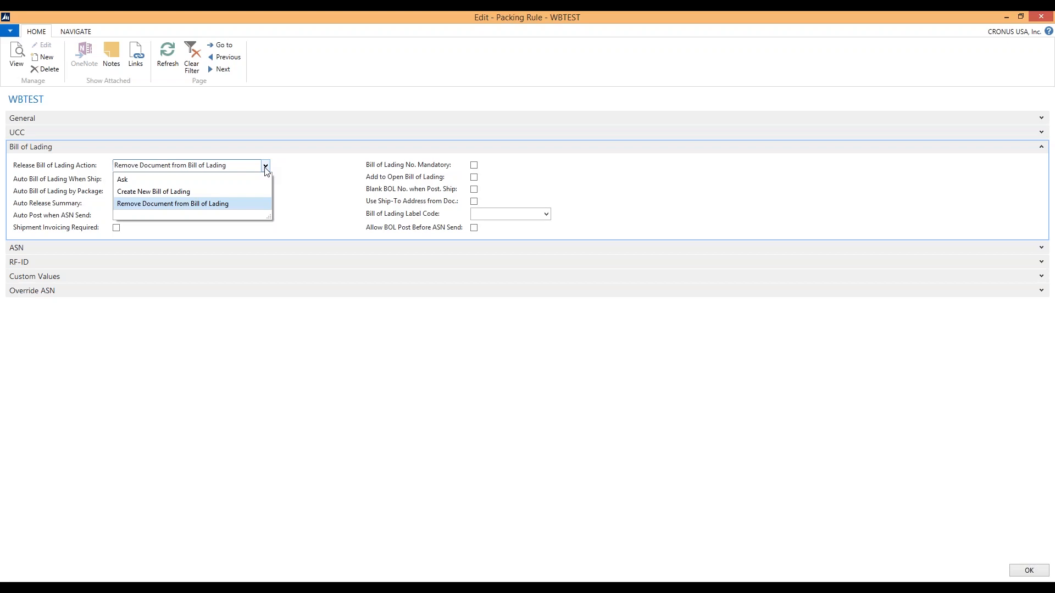
{"action": "left_click", "coordinate": [192, 191]}
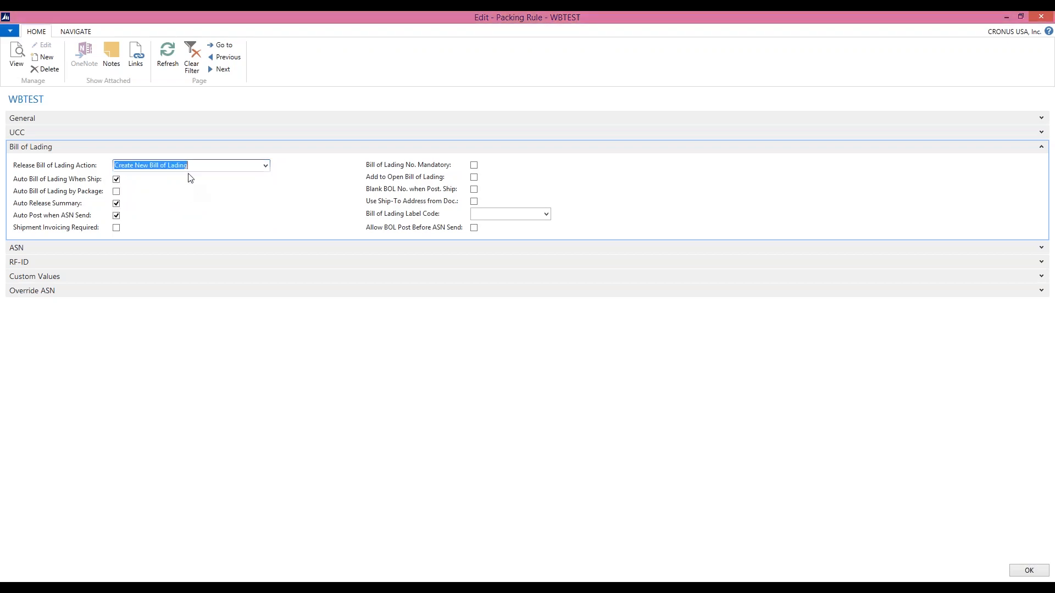
{"action": "left_click", "coordinate": [266, 166]}
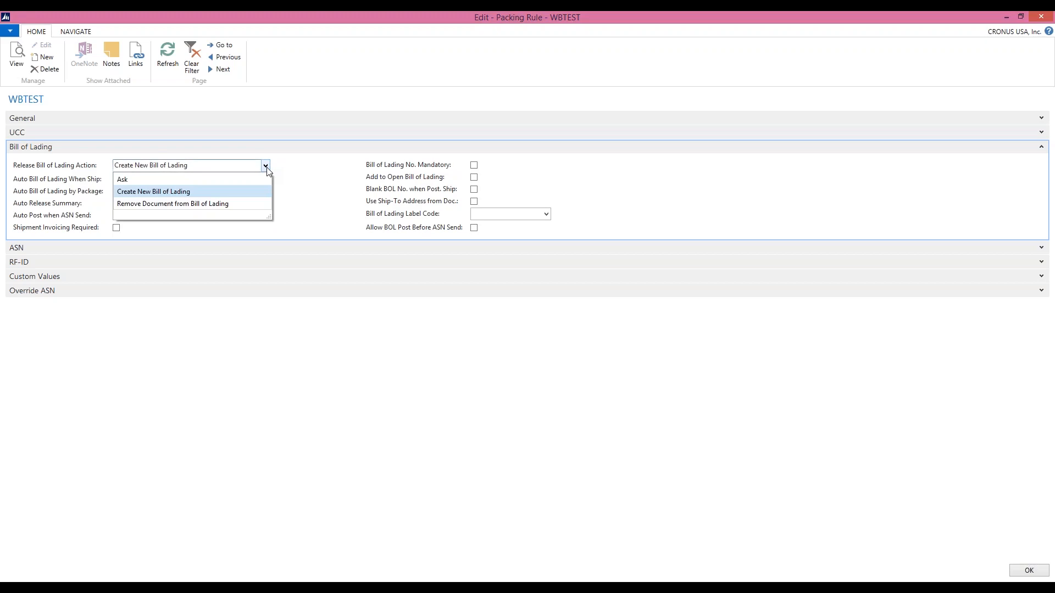
{"action": "left_click", "coordinate": [242, 203]}
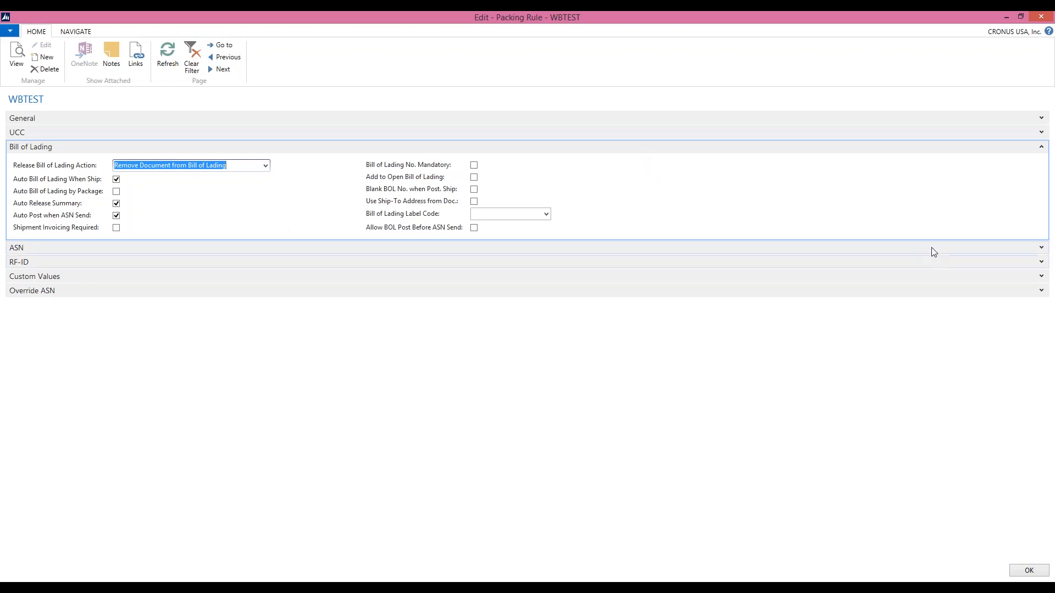
{"action": "left_click", "coordinate": [1042, 148]}
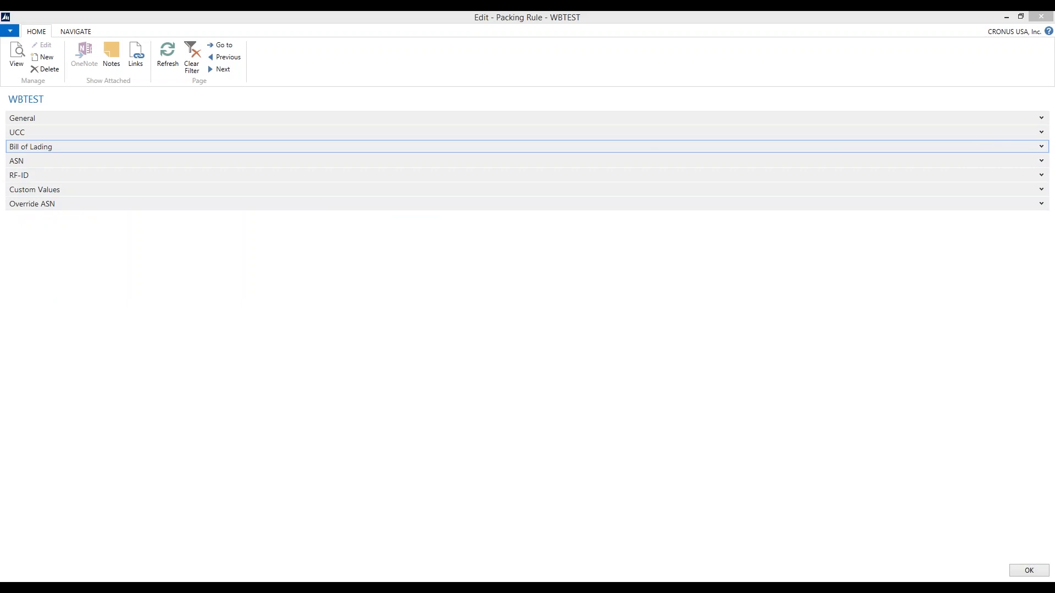
Expand the ASN section and review the choices for ASN Summary Type and Prioritized Level 1 without selecting any
{"action": "left_click", "coordinate": [1042, 162]}
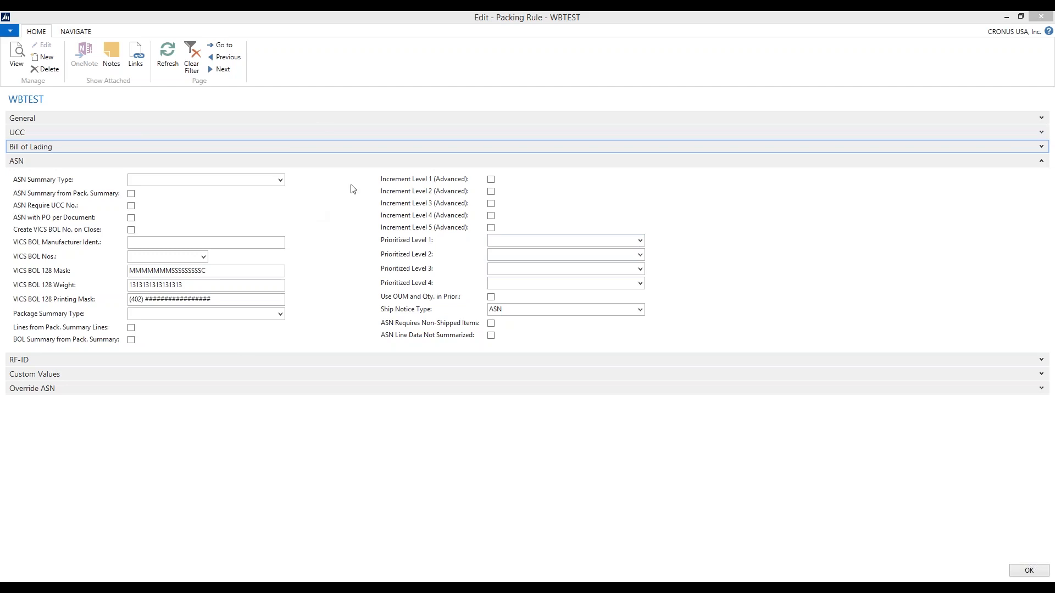
{"action": "left_click", "coordinate": [280, 180]}
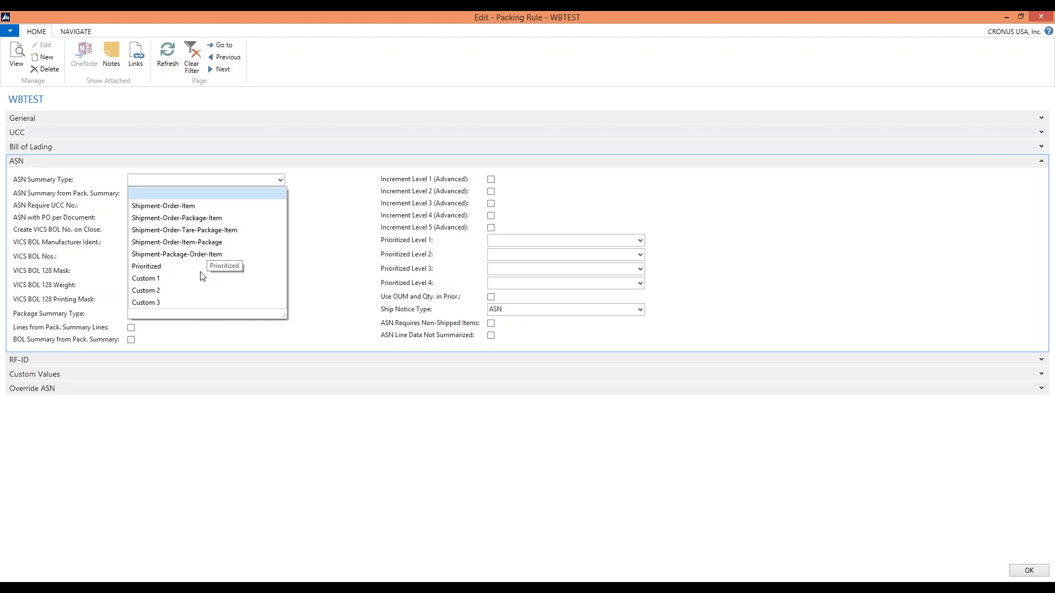
{"action": "left_click", "coordinate": [644, 246]}
{"action": "left_click", "coordinate": [641, 242]}
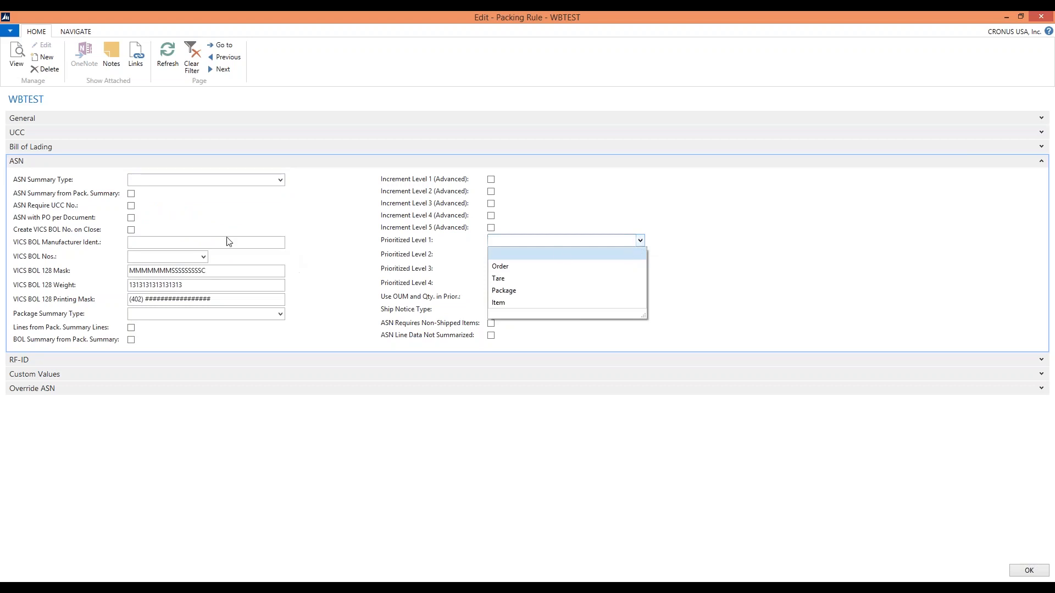
{"action": "left_click", "coordinate": [287, 183]}
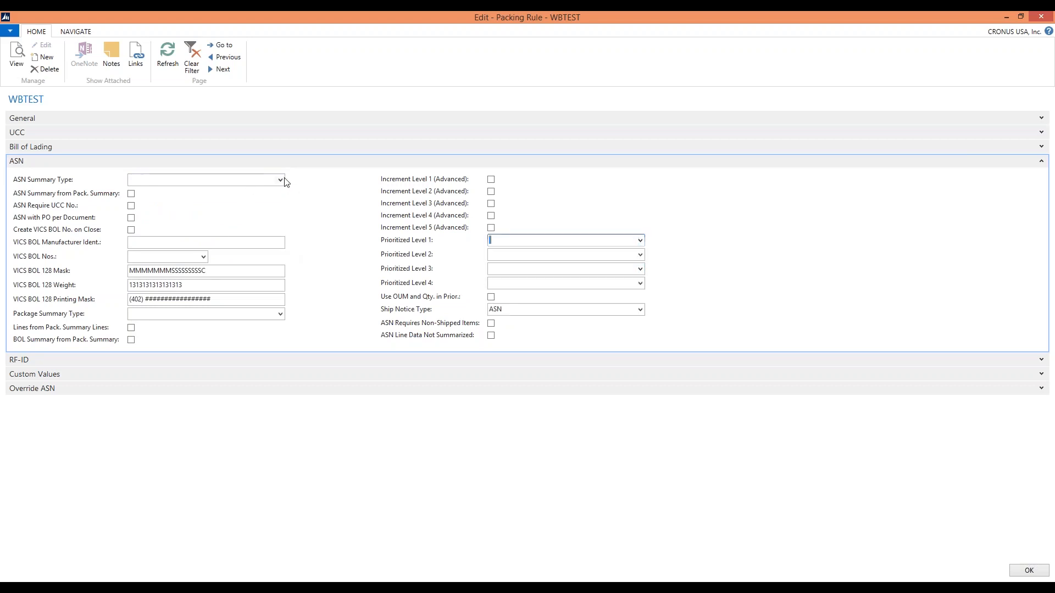
Set the ASN Summary Type to Prioritized and check the Prioritized Level 1 choices, leaving that level blank
{"action": "left_click", "coordinate": [281, 185]}
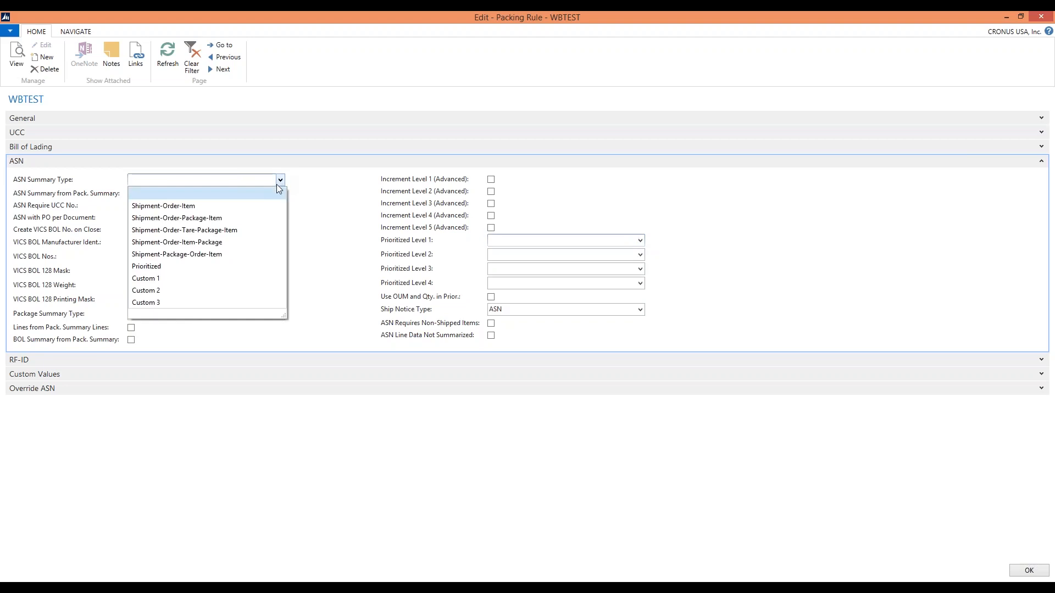
{"action": "left_click", "coordinate": [225, 267]}
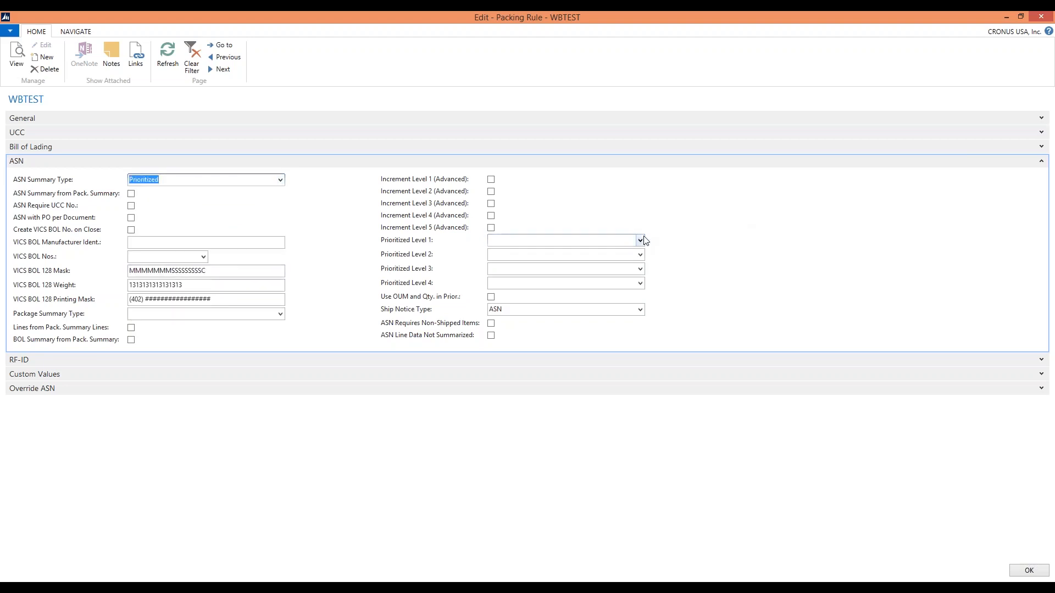
{"action": "left_click", "coordinate": [640, 240]}
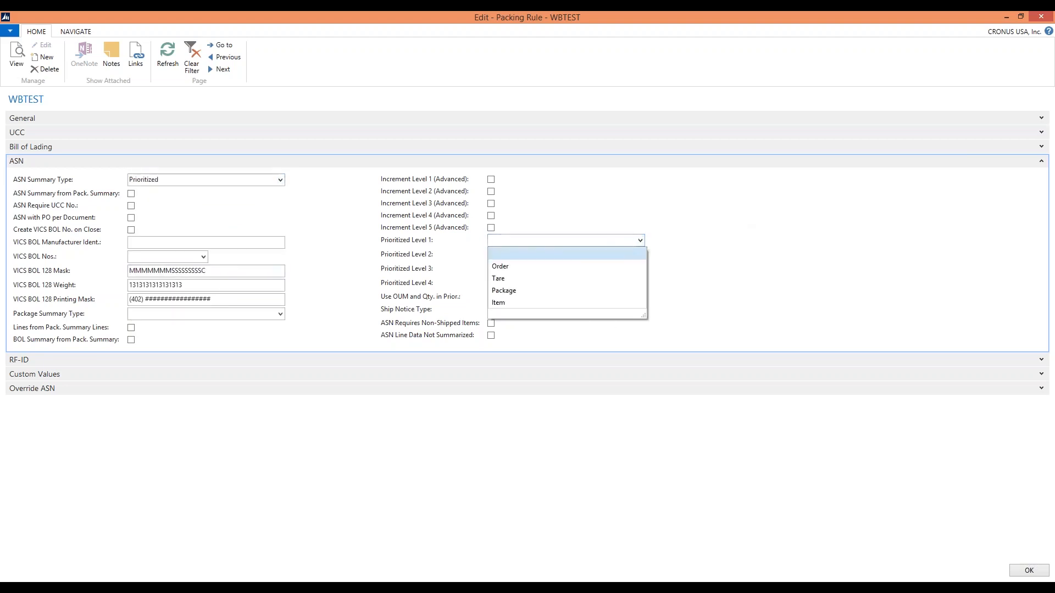
{"action": "left_click", "coordinate": [635, 255]}
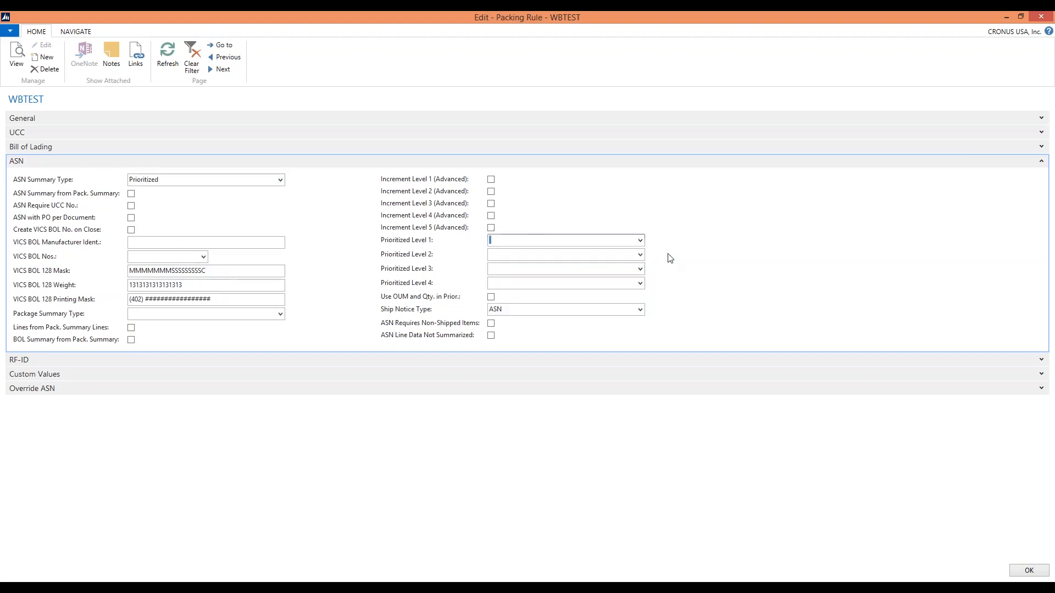
Expand the Custom Values section and review the ASN Summary Type choices again, including the custom ones
{"action": "left_click", "coordinate": [280, 181]}
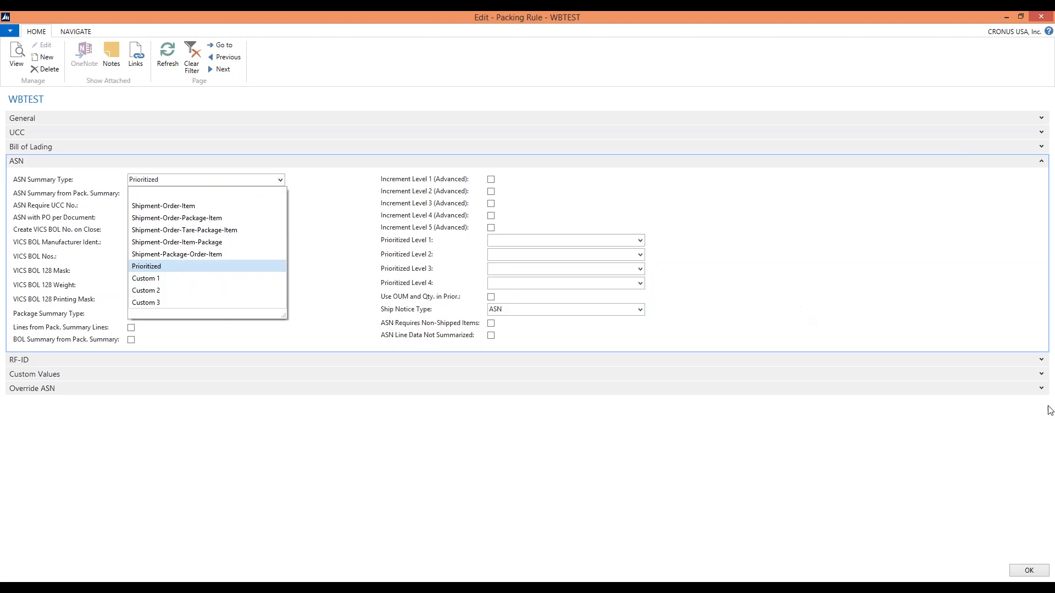
{"action": "left_click", "coordinate": [1042, 378]}
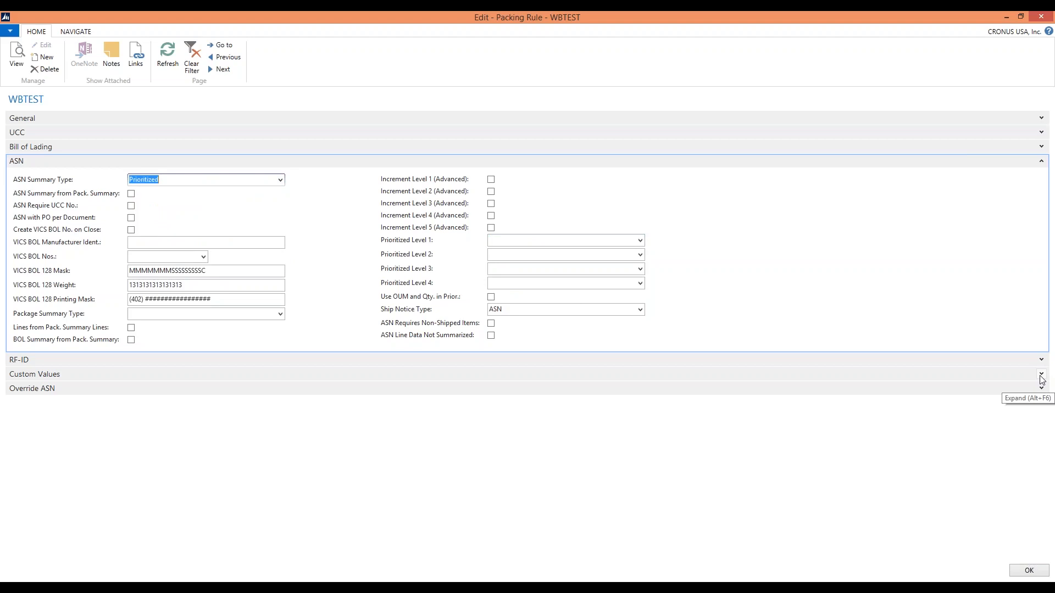
{"action": "left_click", "coordinate": [1042, 378]}
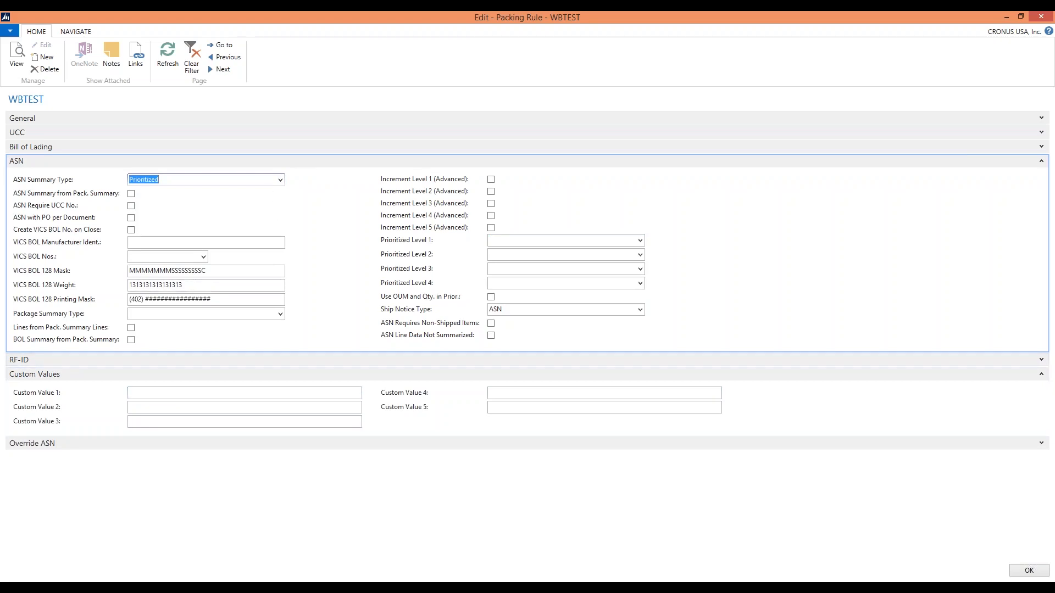
{"action": "left_click", "coordinate": [280, 180]}
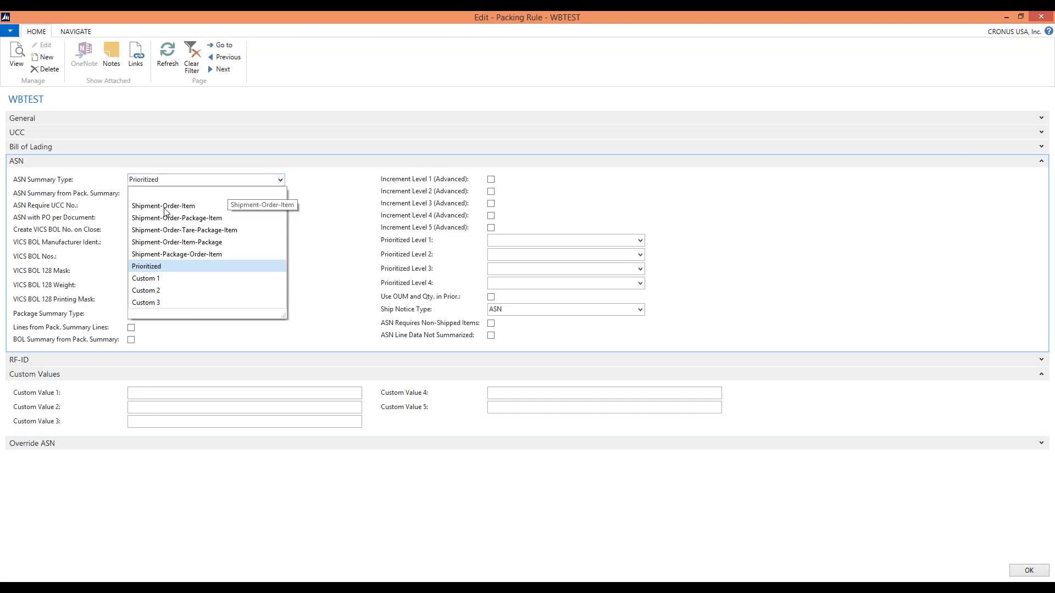
{"action": "left_click", "coordinate": [342, 243]}
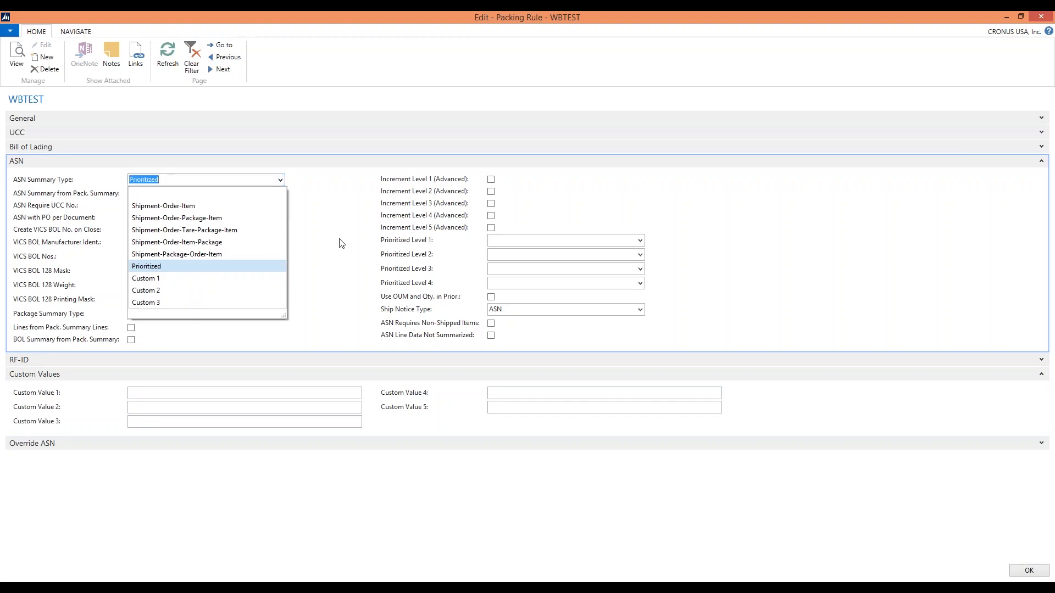
Set the ASN Summary Type to Shipment-Order-Package-Item
{"action": "left_click", "coordinate": [280, 180]}
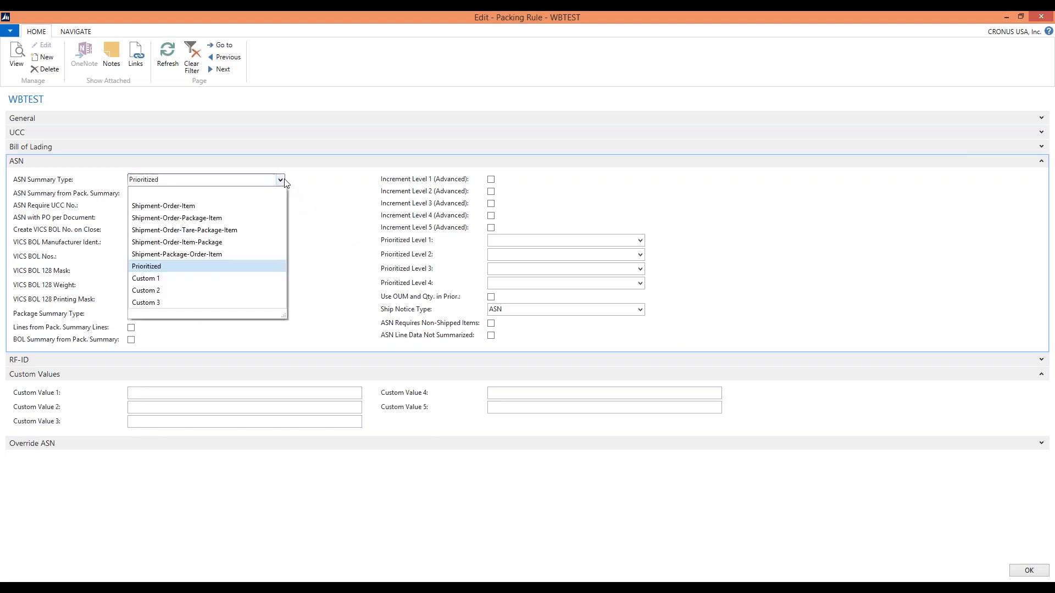
{"action": "left_click", "coordinate": [212, 219]}
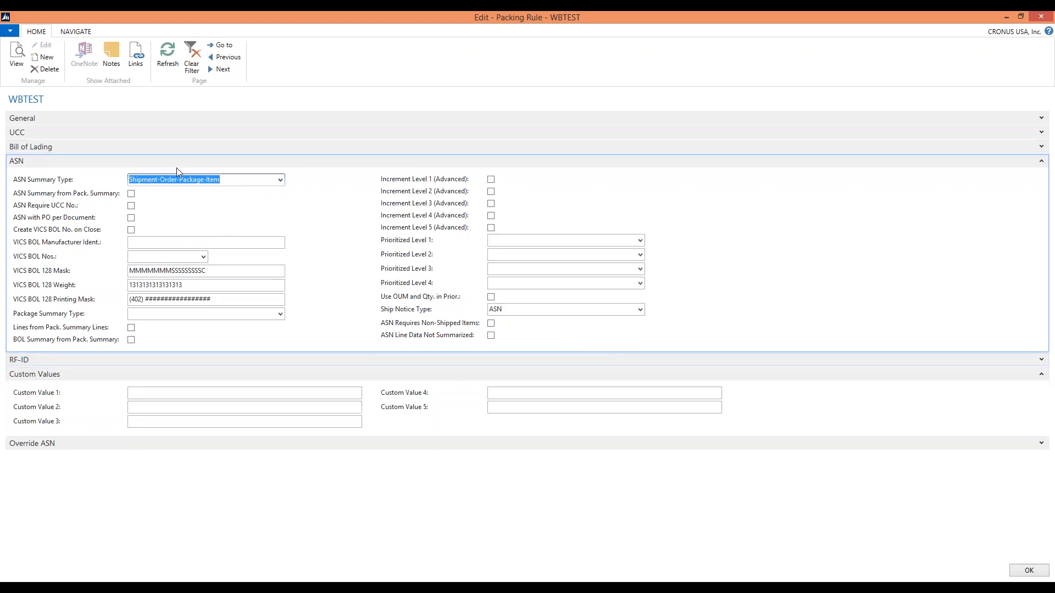
{"action": "left_click", "coordinate": [279, 180]}
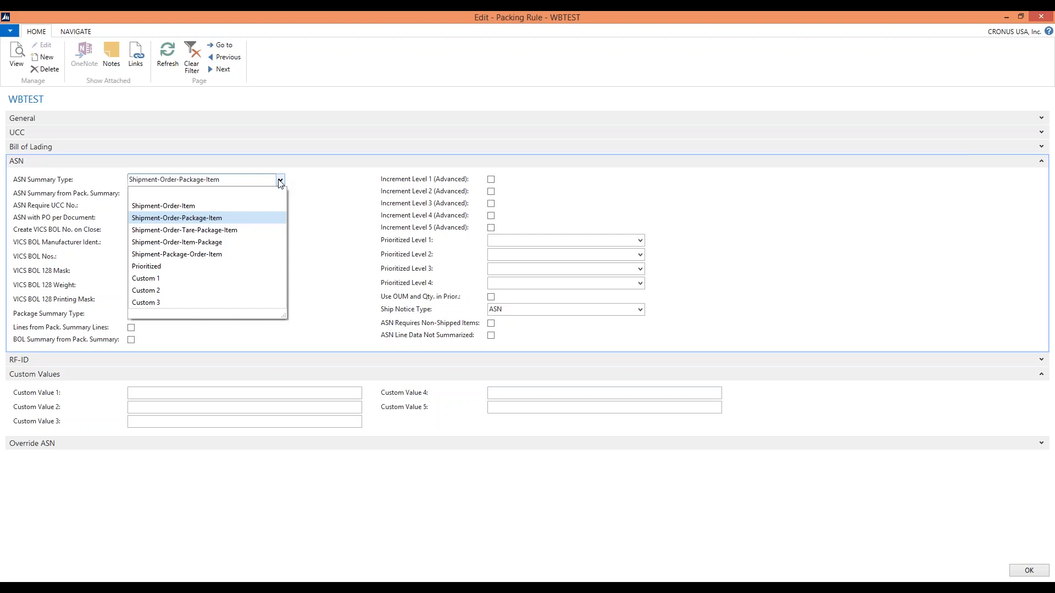
{"action": "left_click", "coordinate": [280, 180]}
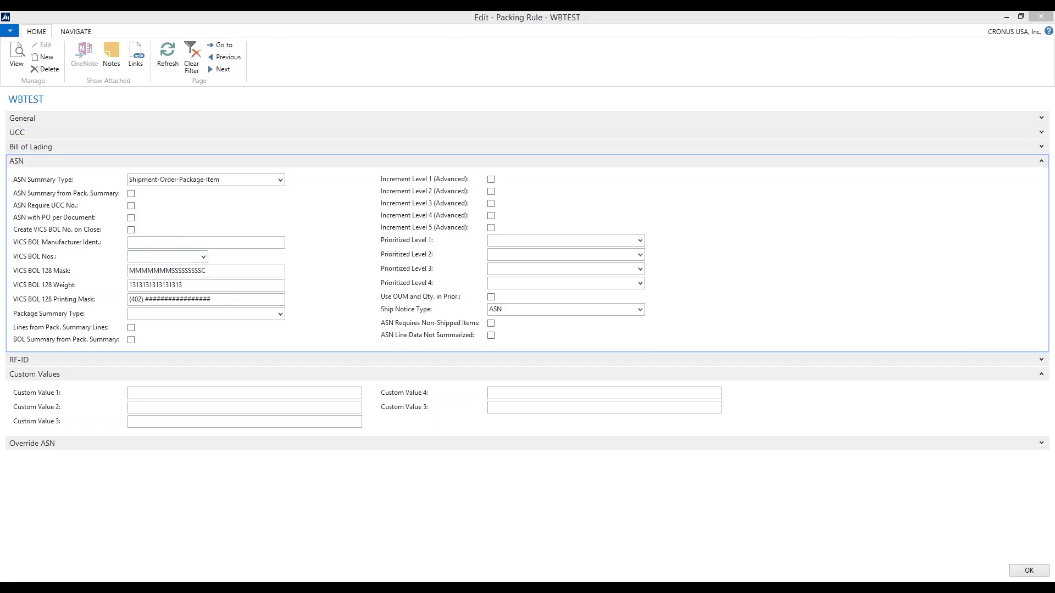
Enable ASN Require UCC No., ASN with PO per Document and Create VICS BOL No. on Close, with VICS BOL Manufacturer Ident. 1234567
{"action": "left_click", "coordinate": [131, 206]}
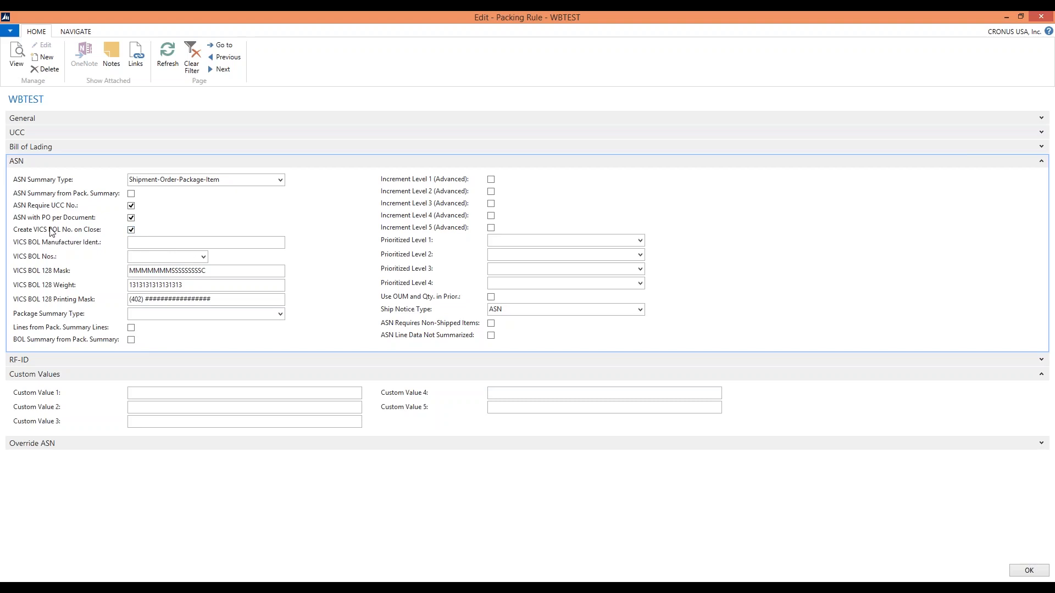
{"action": "left_click", "coordinate": [131, 243]}
{"action": "type", "text": "1234567"}
{"action": "key", "text": "Tab"}
Assign the BOLVICS (VICS Bill of Lading) number series to VICS BOL Nos. in the ASN section
{"action": "left_click", "coordinate": [203, 257]}
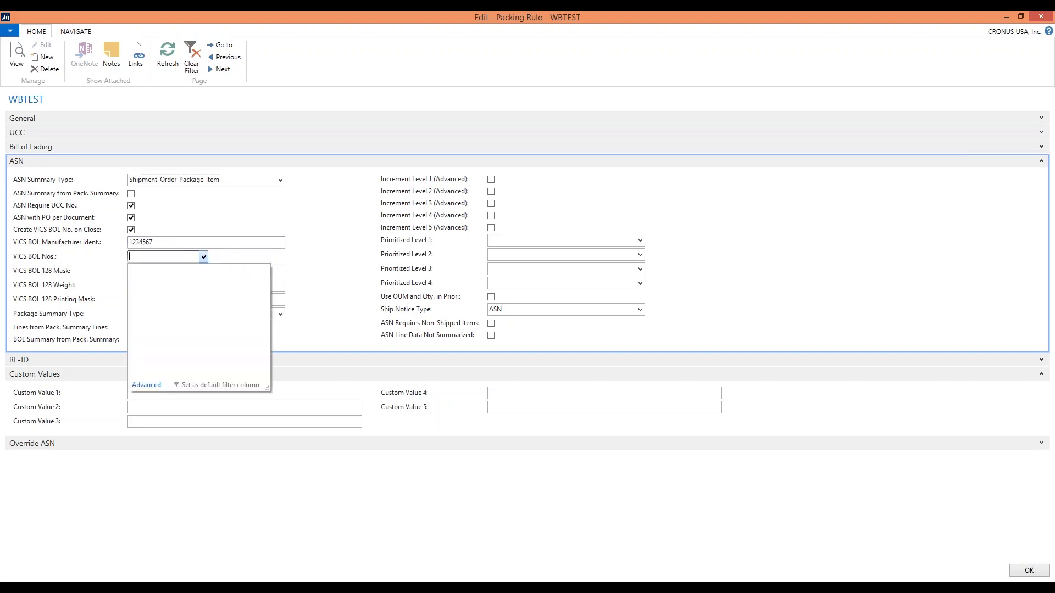
{"action": "scroll", "coordinate": [199, 286], "scroll_direction": "down", "scroll_amount": 6}
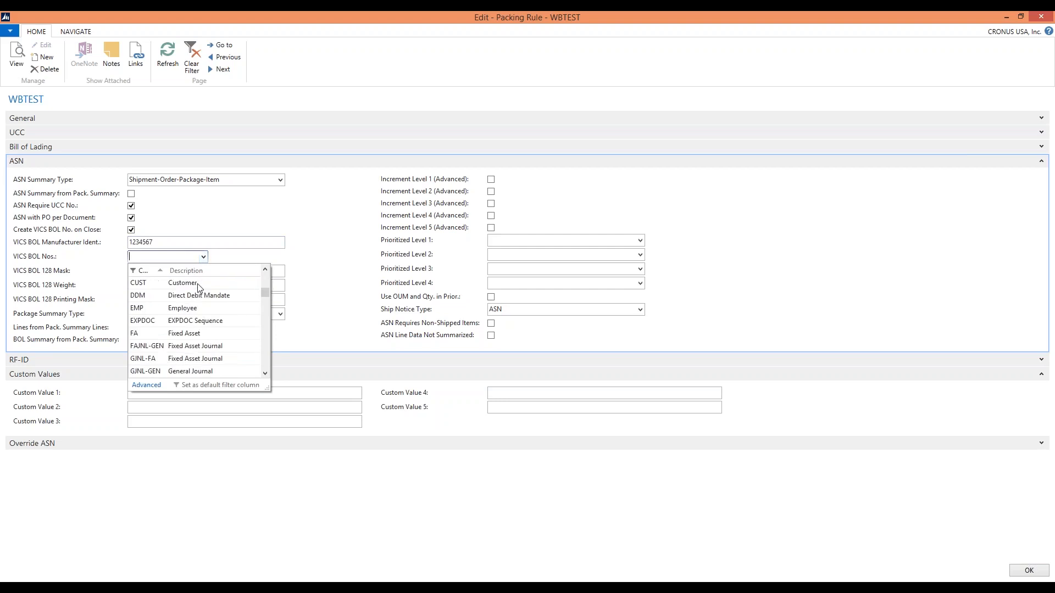
{"action": "scroll", "coordinate": [199, 287], "scroll_direction": "up", "scroll_amount": 6}
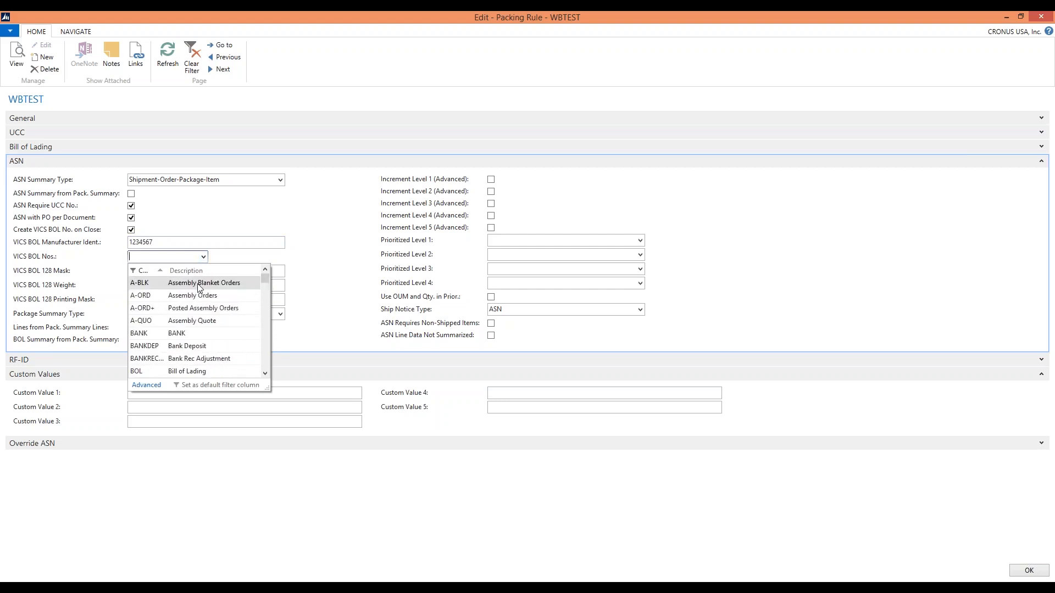
{"action": "scroll", "coordinate": [199, 286], "scroll_direction": "down", "scroll_amount": 1}
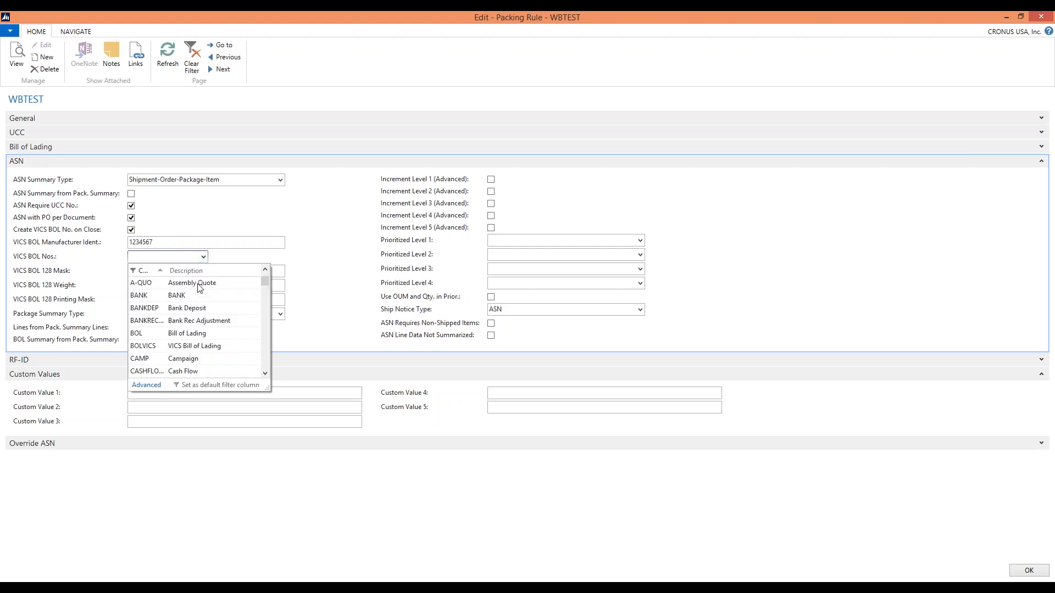
{"action": "left_click", "coordinate": [190, 346]}
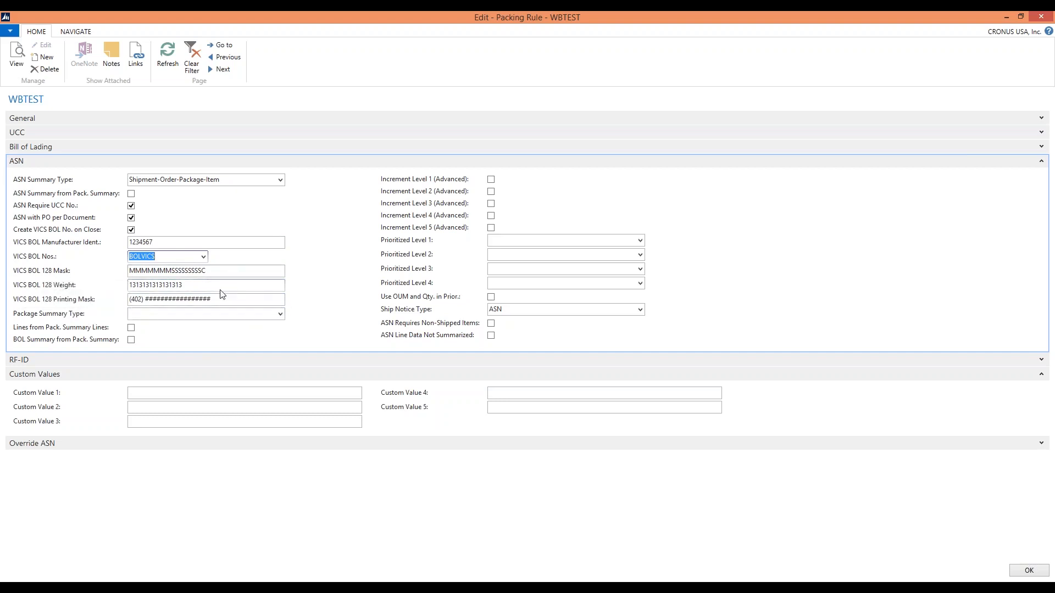
Set the Package Summary Type to Item all Levels, rechecking the available choices
{"action": "left_click", "coordinate": [281, 316]}
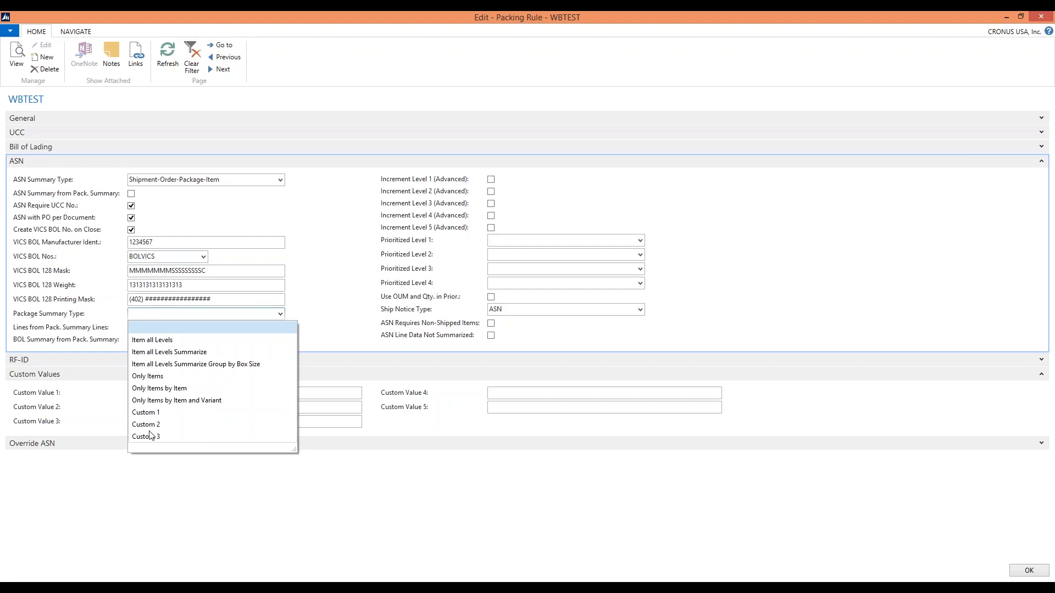
{"action": "left_click", "coordinate": [143, 341]}
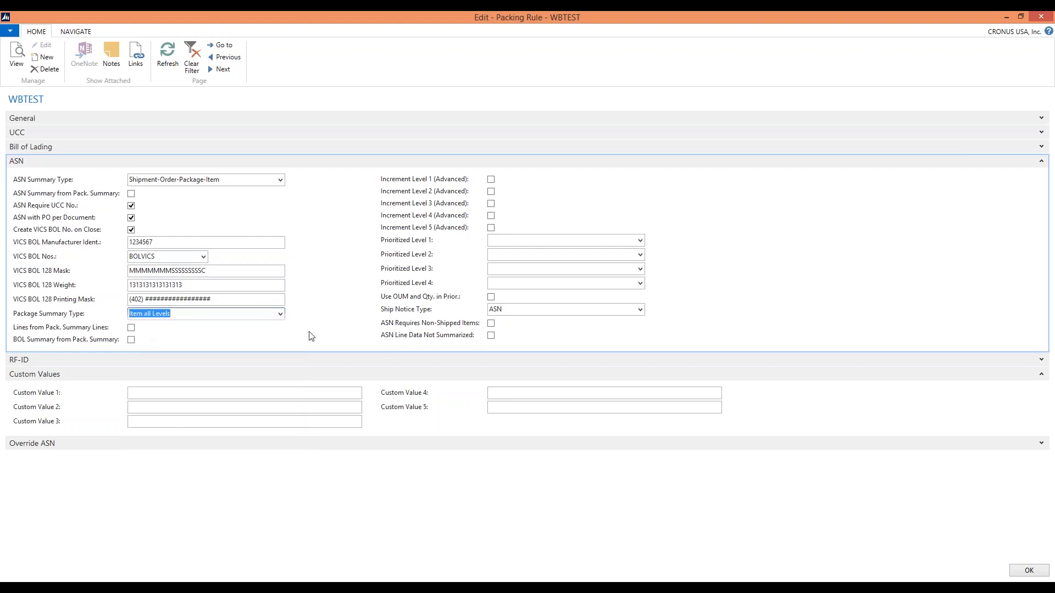
{"action": "left_click", "coordinate": [282, 314]}
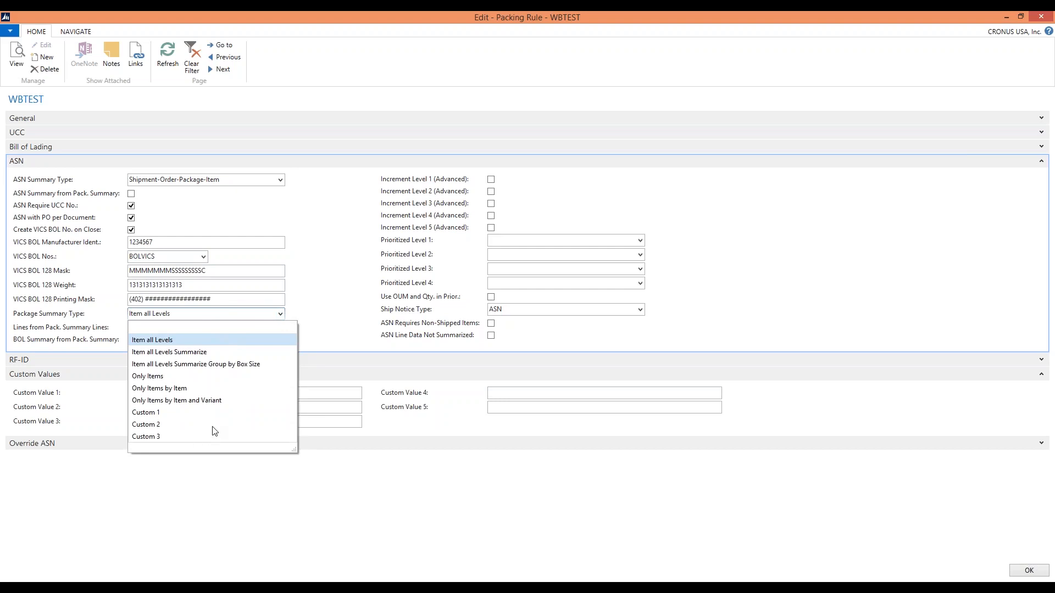
{"action": "left_click", "coordinate": [157, 341]}
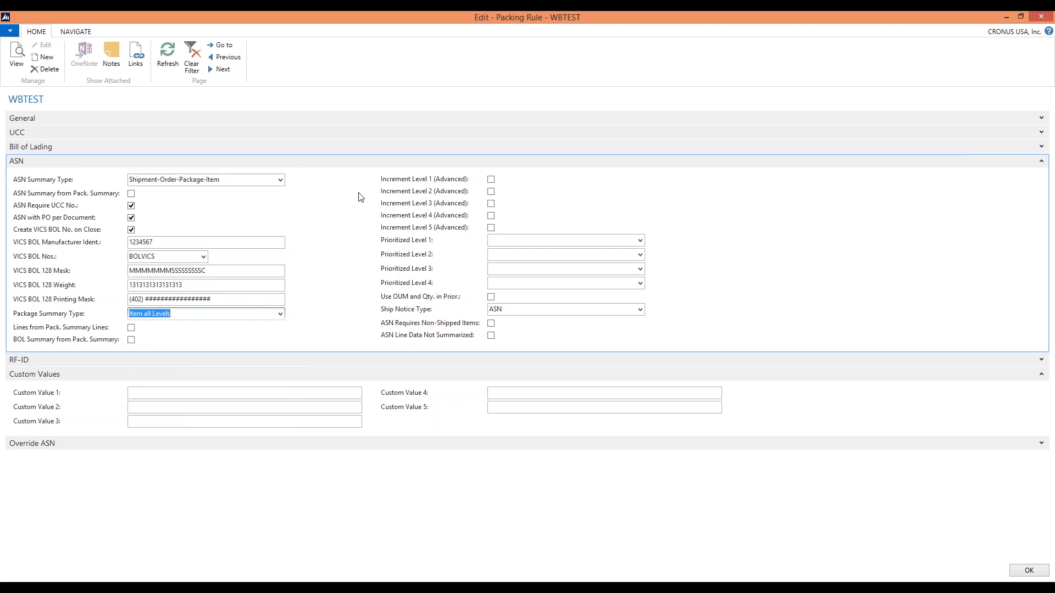
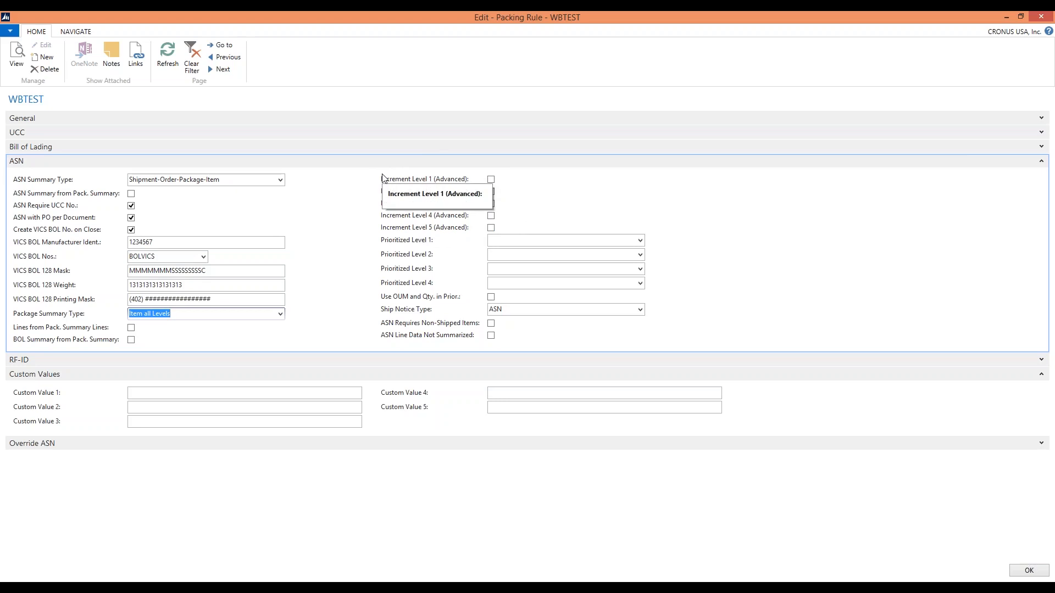
Review the available Package Summary Type and ASN Summary Type choices in the ASN section without changing them
{"action": "left_click", "coordinate": [492, 181]}
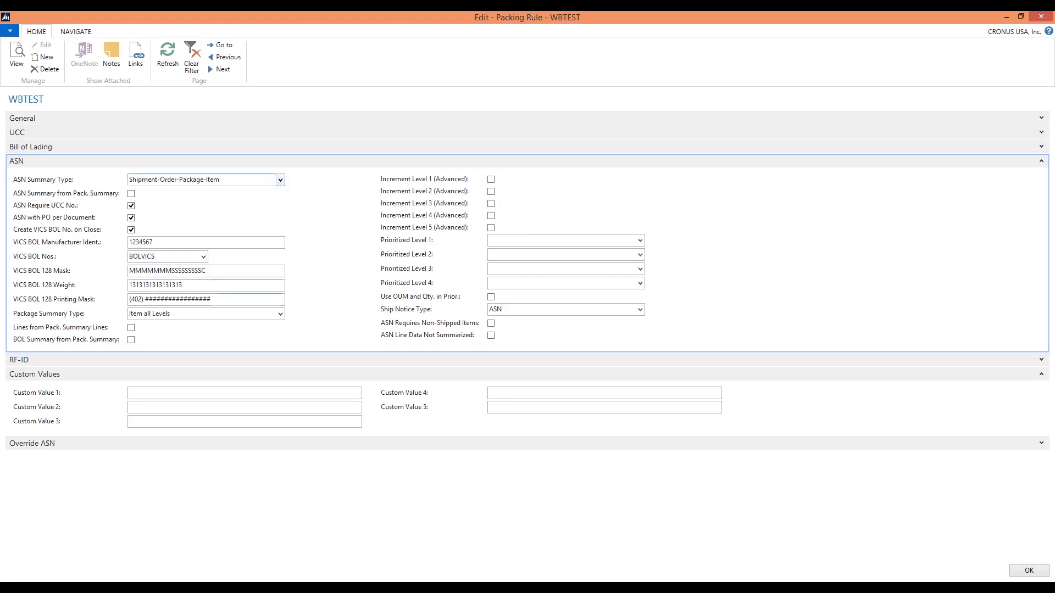
{"action": "left_click", "coordinate": [281, 317]}
{"action": "left_click", "coordinate": [281, 315]}
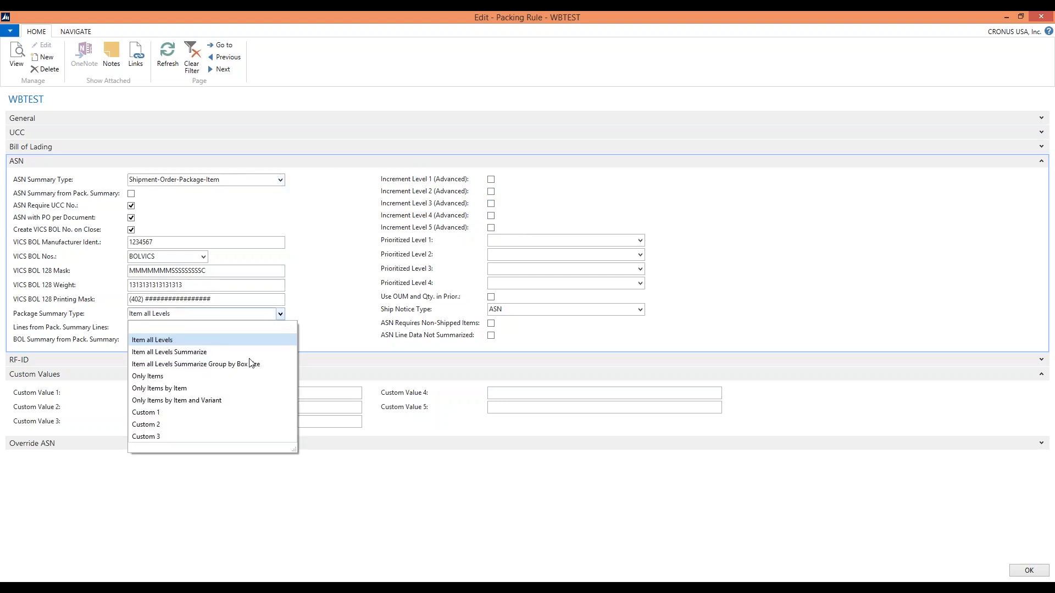
{"action": "left_click", "coordinate": [275, 180]}
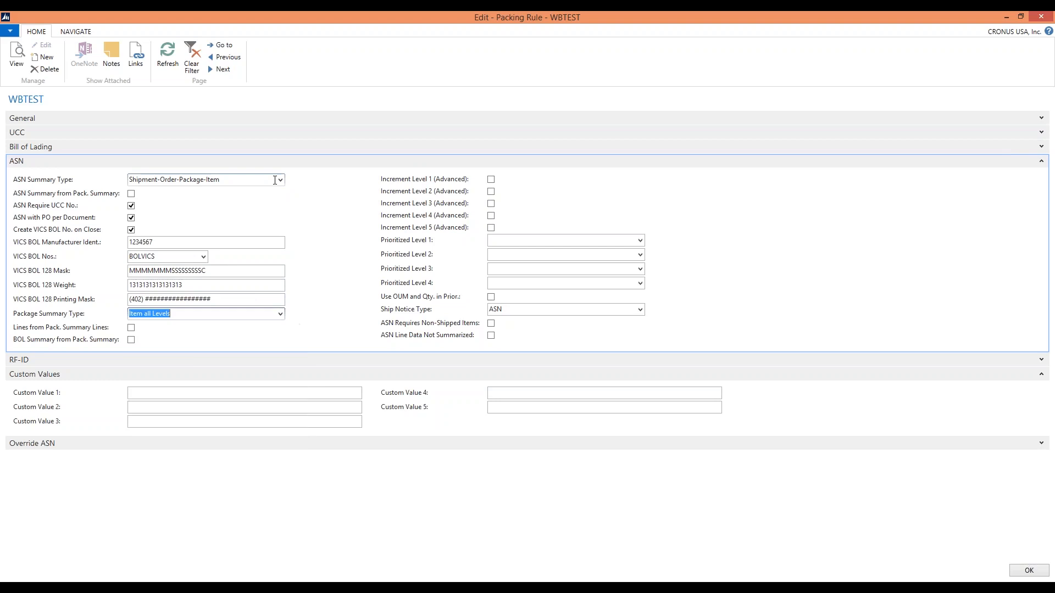
{"action": "left_click", "coordinate": [279, 181]}
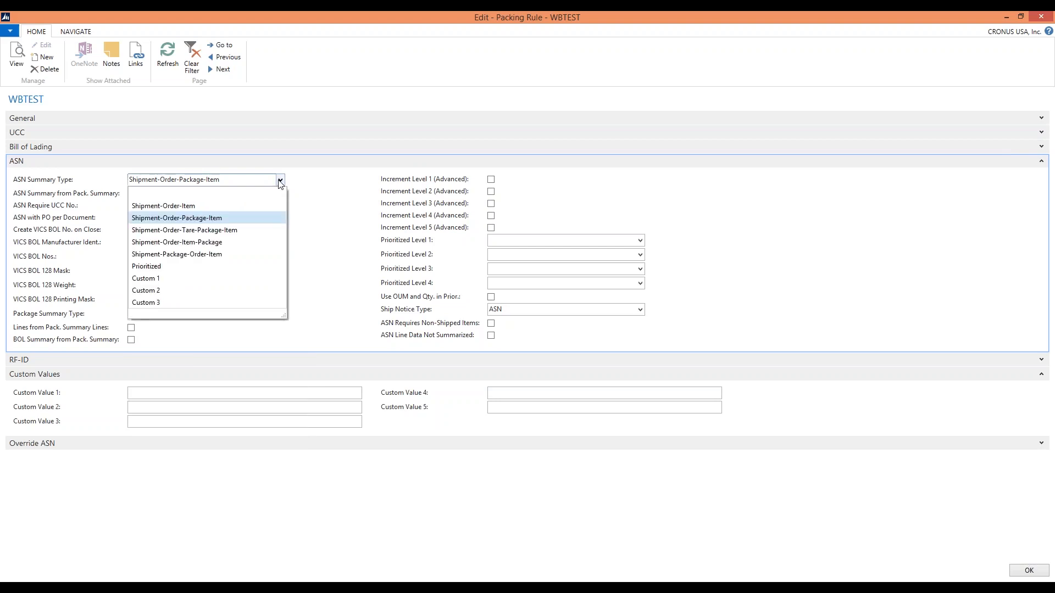
{"action": "left_click", "coordinate": [355, 180]}
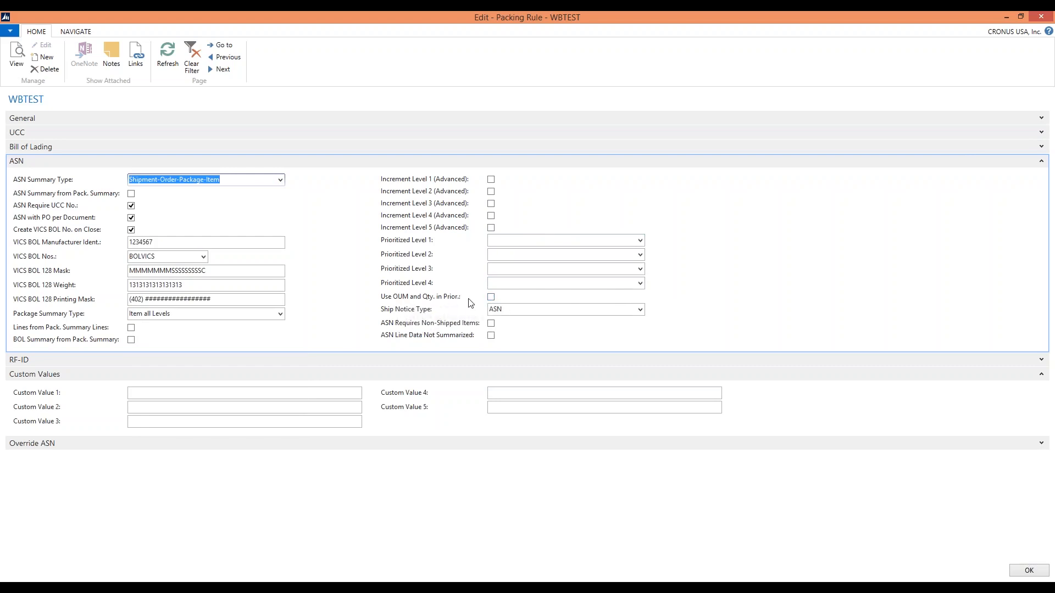
{"action": "left_click", "coordinate": [281, 181]}
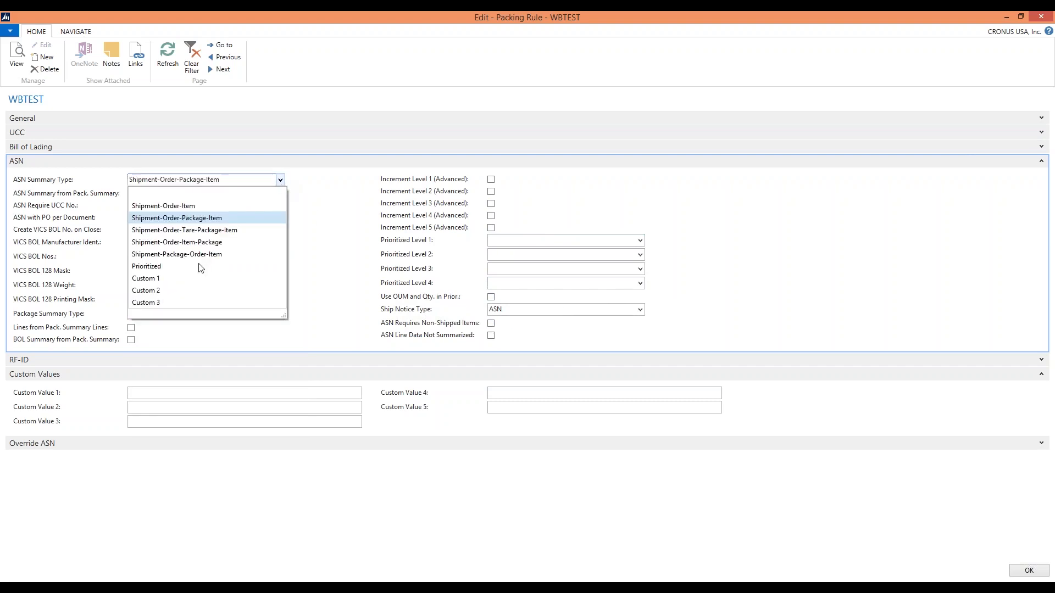
{"action": "left_click", "coordinate": [463, 301]}
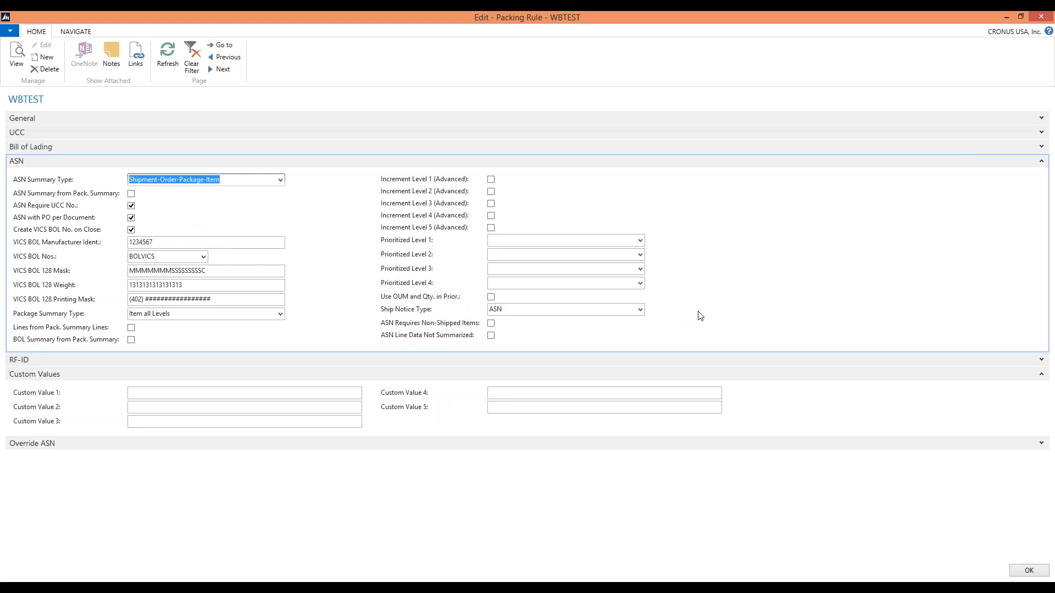
Check the Ship Notice Type choices, keep ASN, and collapse the ASN section
{"action": "left_click", "coordinate": [640, 310]}
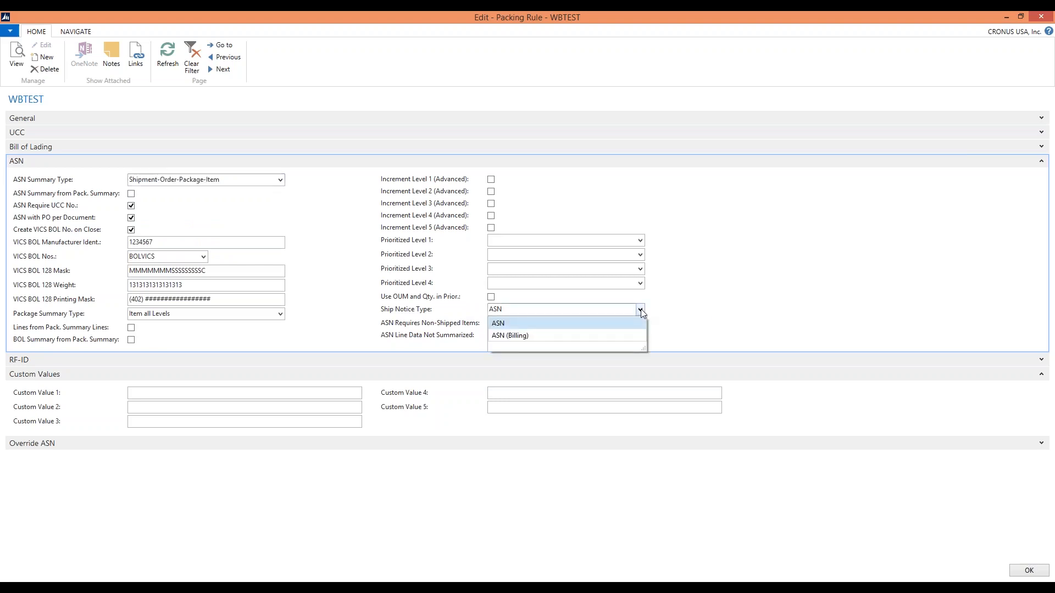
{"action": "left_click", "coordinate": [512, 316]}
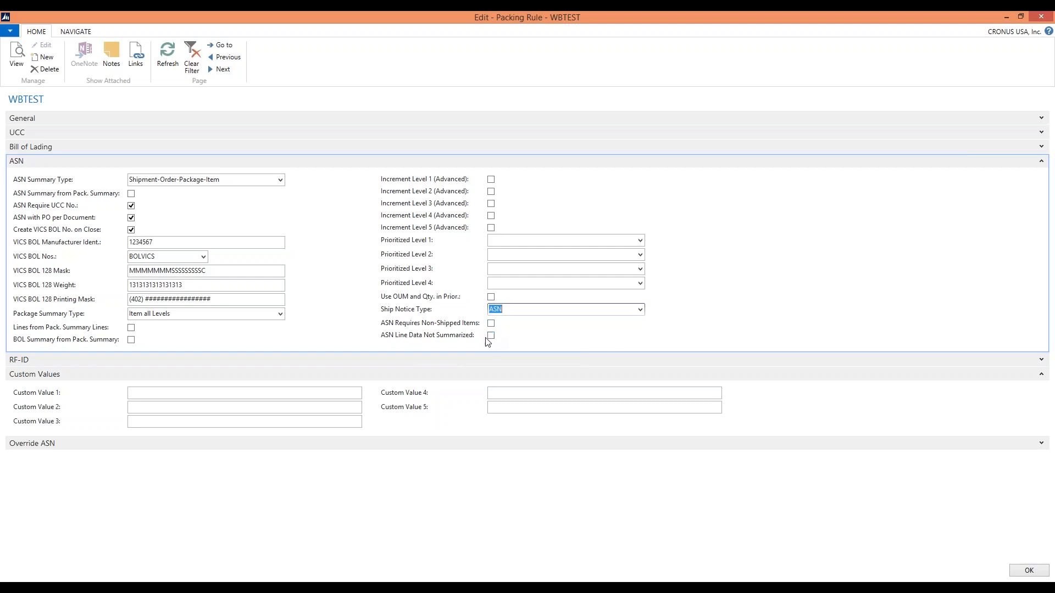
{"action": "left_click", "coordinate": [1041, 161]}
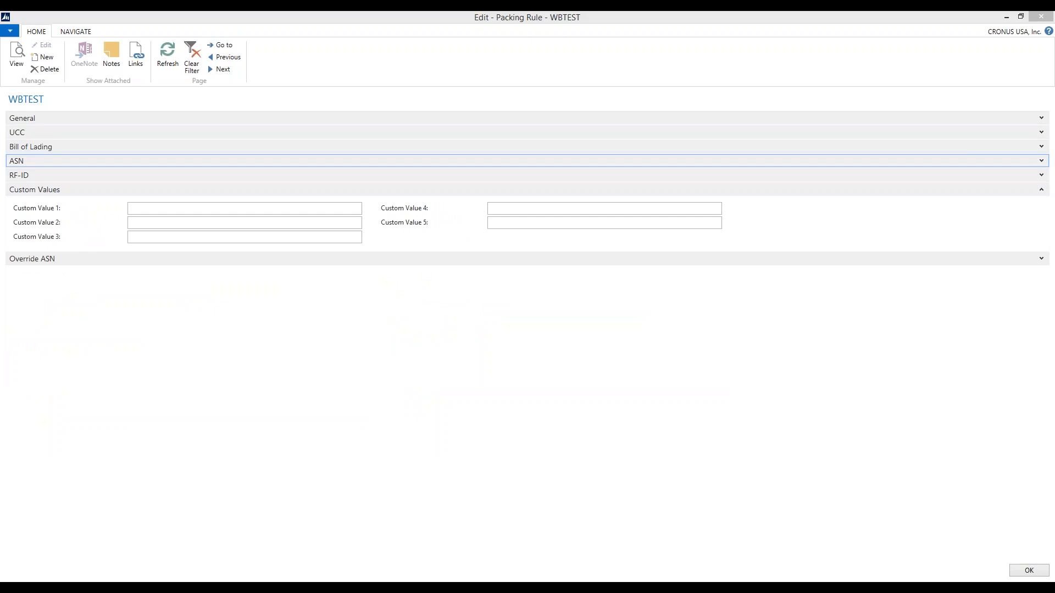
Examine the RF-ID section, including the choices for RF-ID Label Code (SGTIN), RF-ID Sequence Nos. and Fixed RF-ID Type
{"action": "left_click", "coordinate": [1043, 175]}
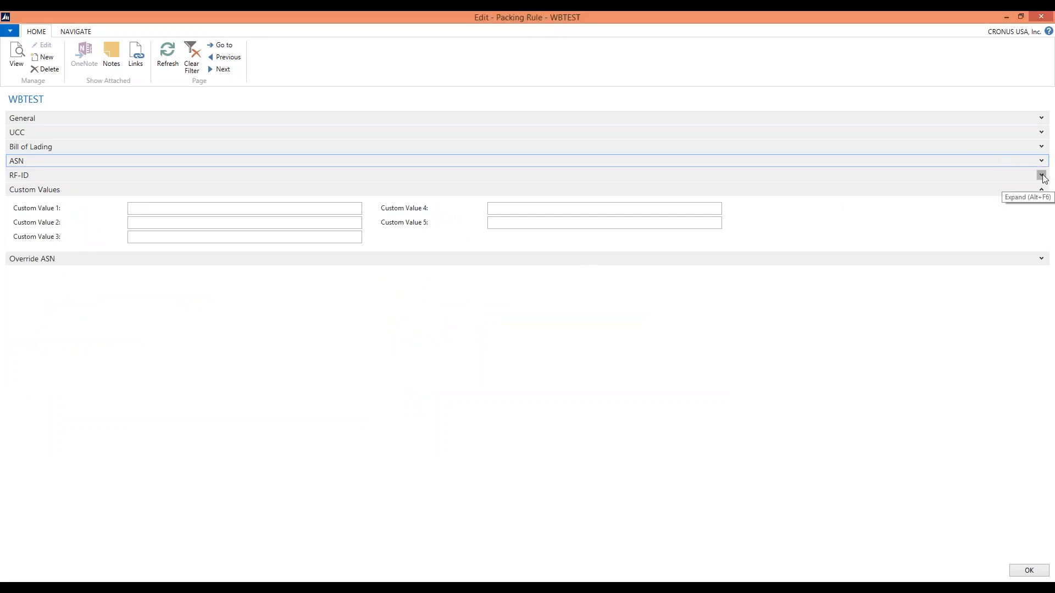
{"action": "left_click", "coordinate": [1043, 176]}
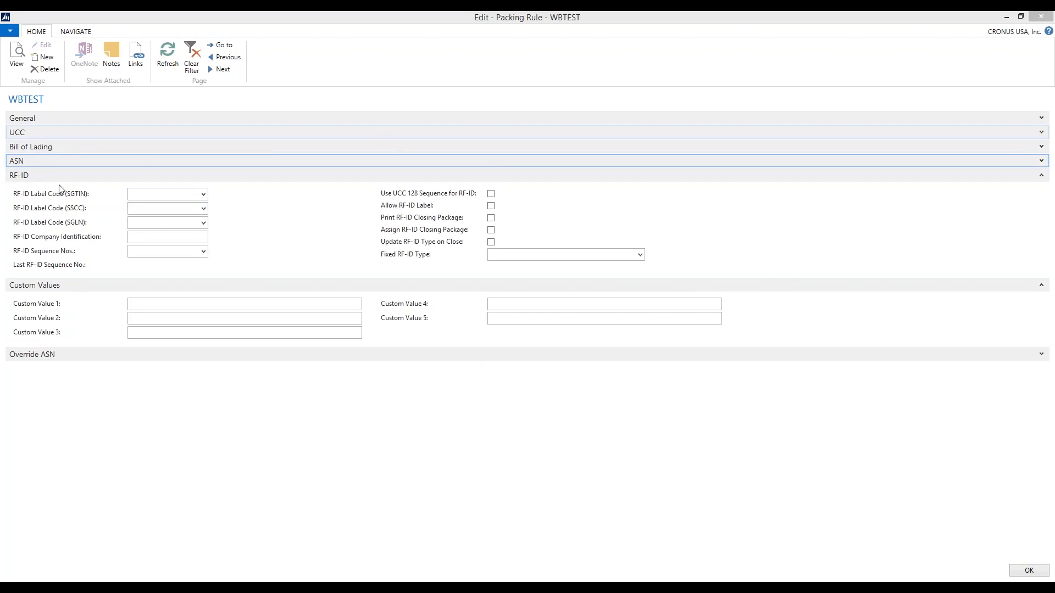
{"action": "left_click", "coordinate": [203, 195]}
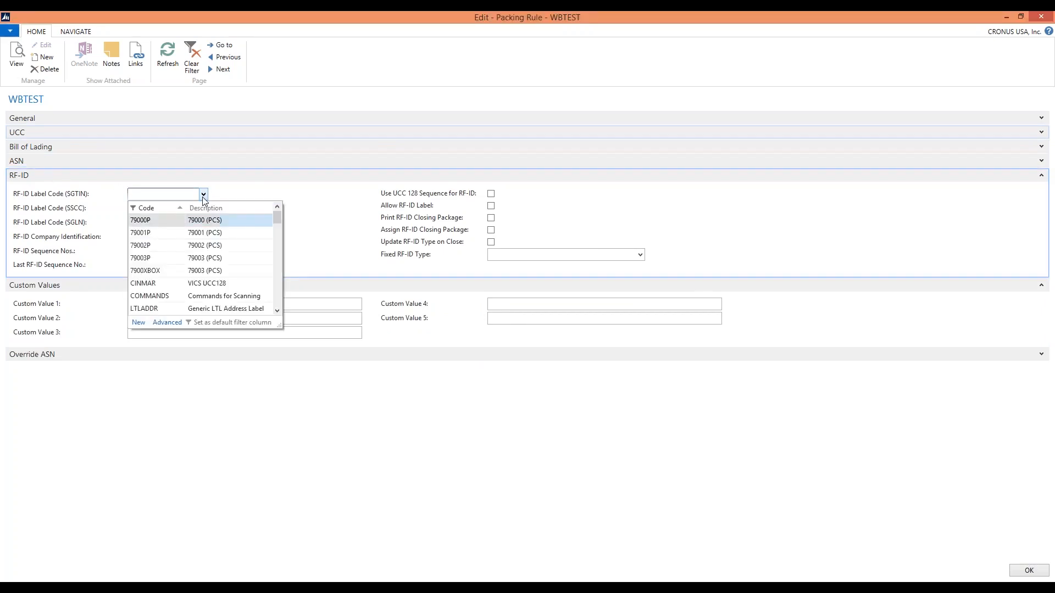
{"action": "left_click", "coordinate": [244, 187]}
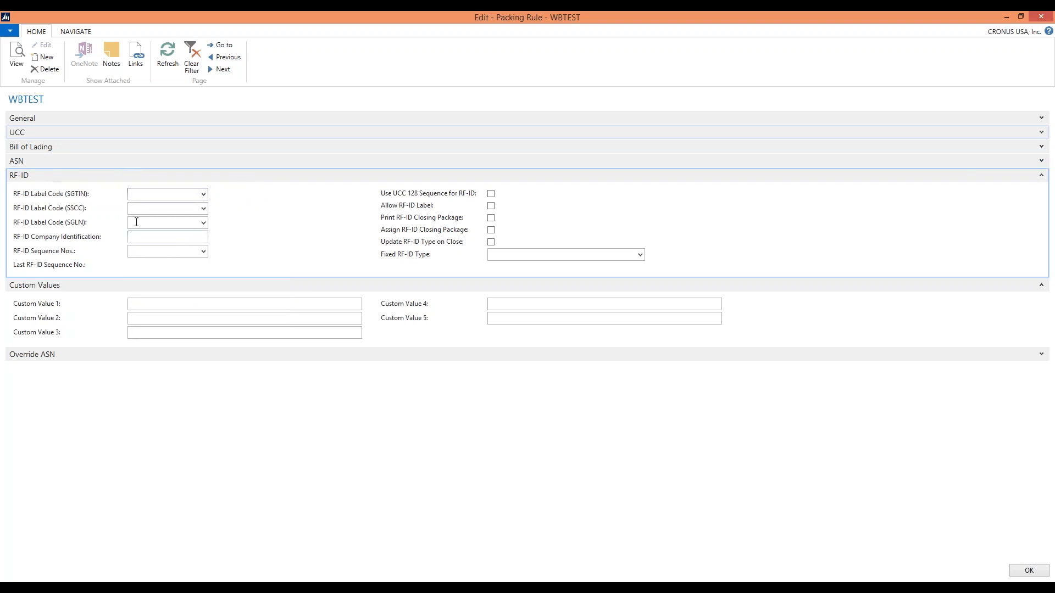
{"action": "left_click", "coordinate": [181, 241]}
{"action": "left_click", "coordinate": [203, 251]}
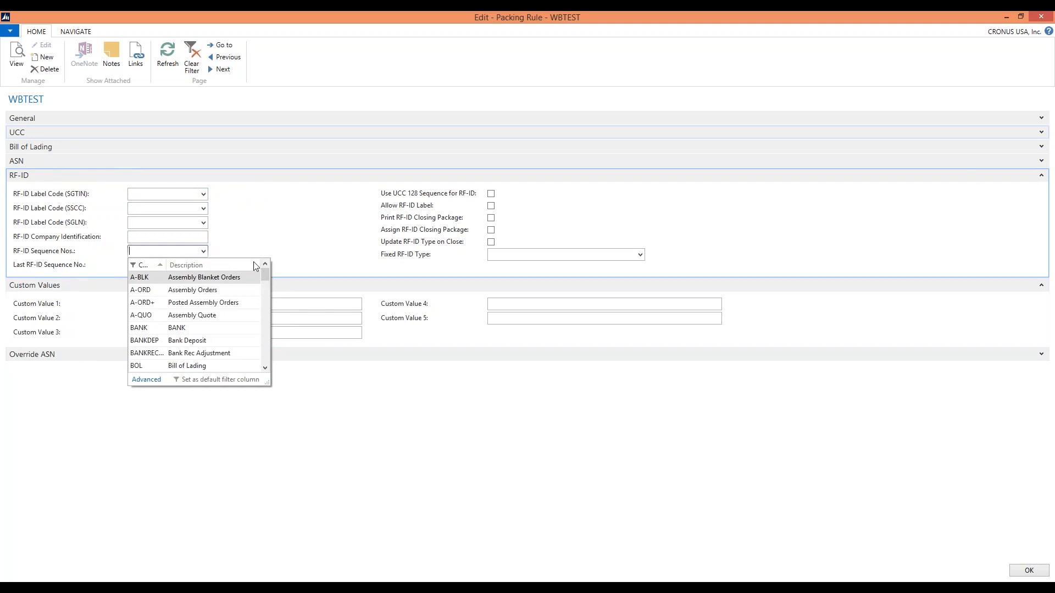
{"action": "left_click", "coordinate": [280, 257]}
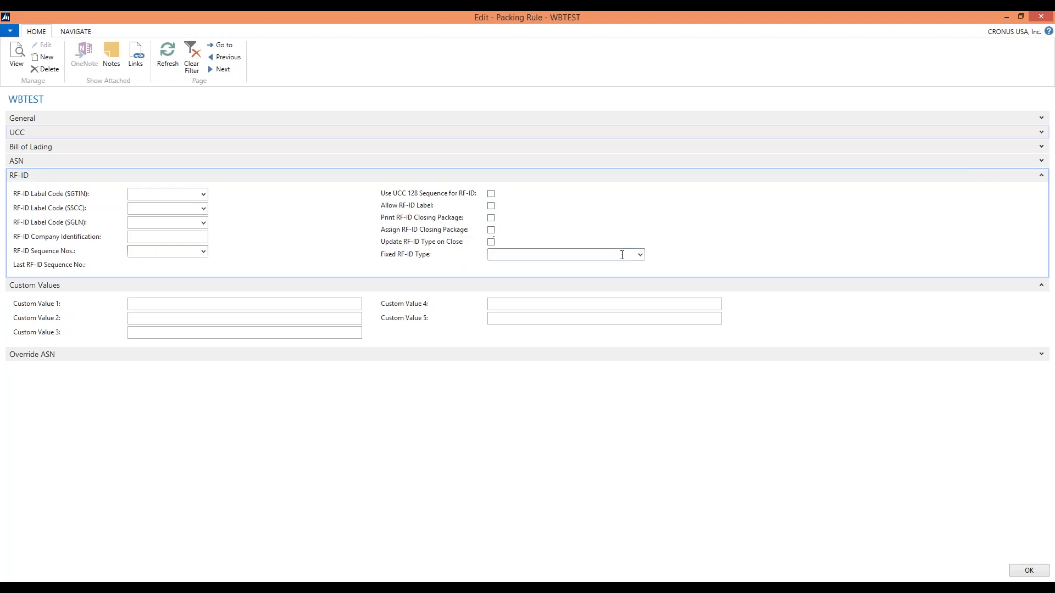
{"action": "left_click", "coordinate": [640, 254]}
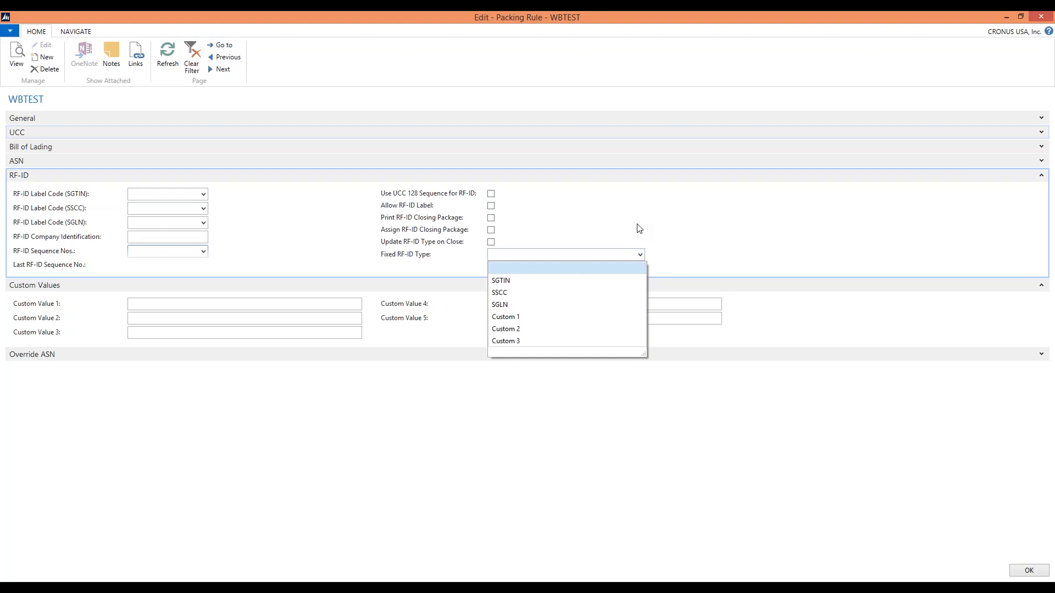
{"action": "left_click", "coordinate": [639, 228]}
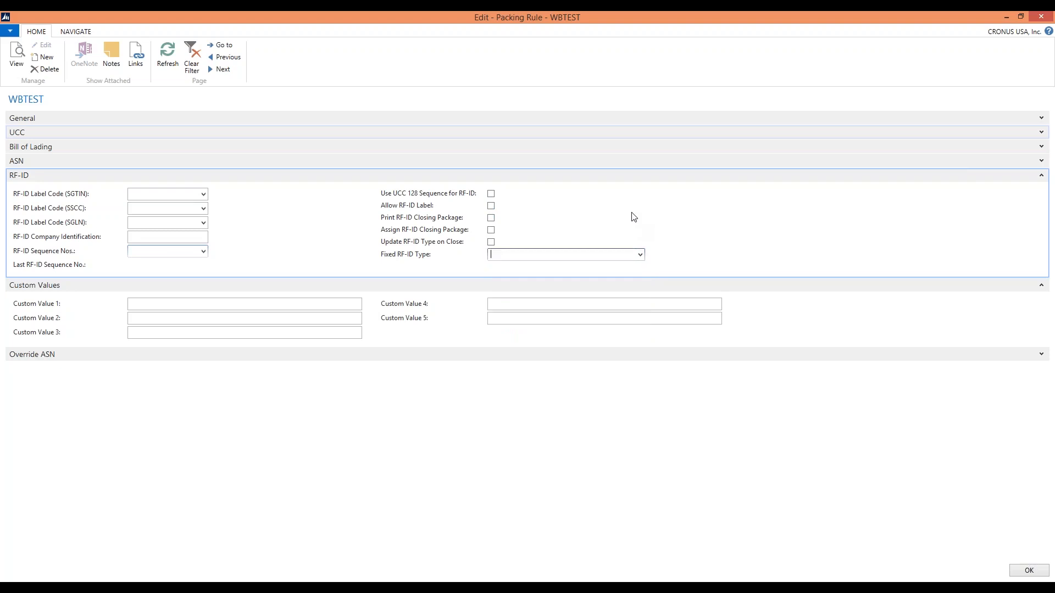
{"action": "left_click", "coordinate": [1043, 177]}
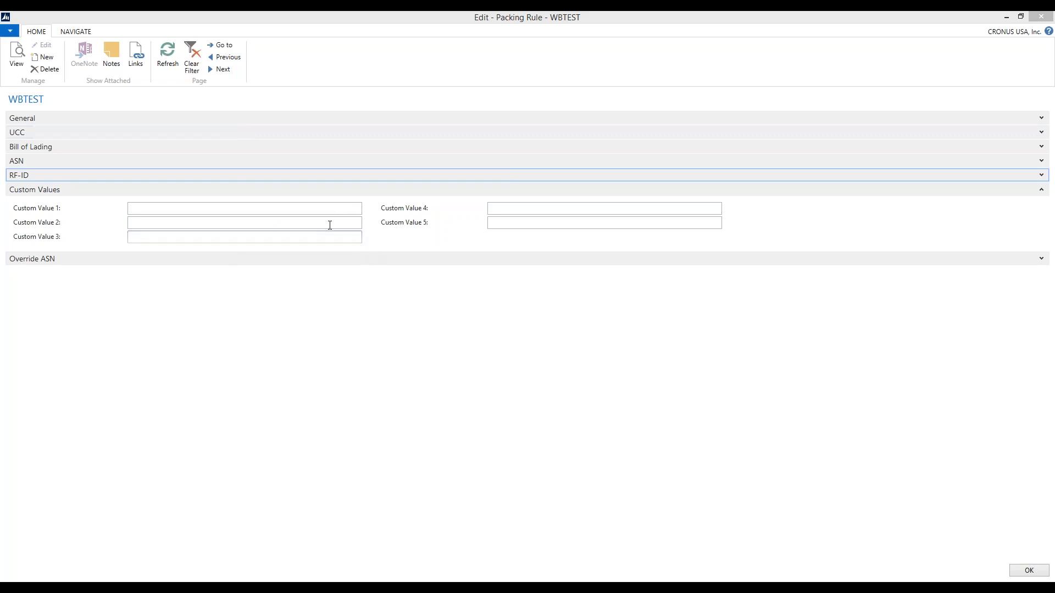
Enter DO NOT LEAVE WITHOUT SIGNATURE as Custom Value 1 of the packing rule
{"action": "left_click", "coordinate": [319, 210]}
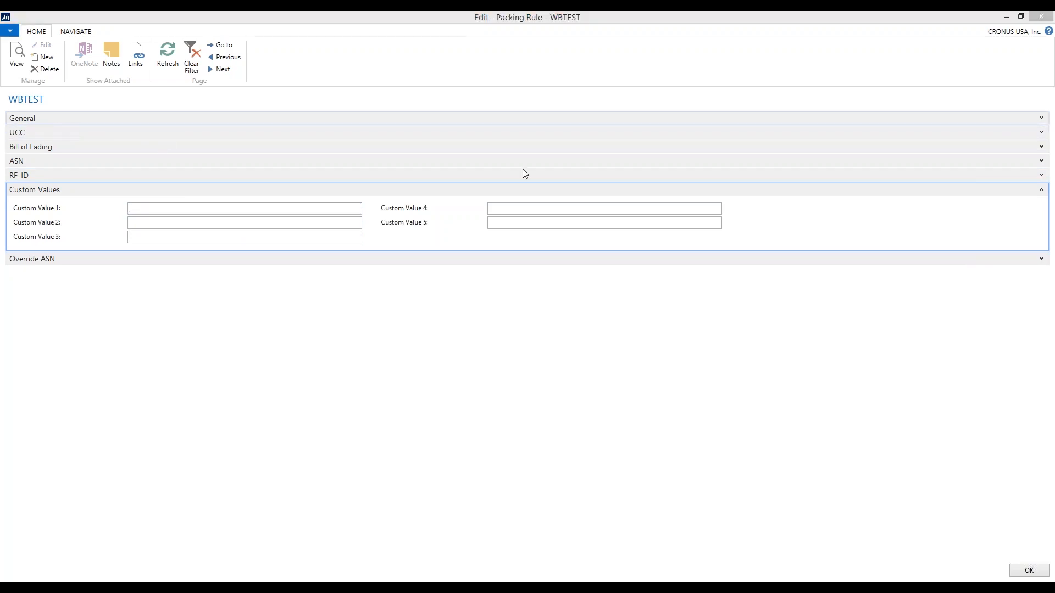
{"action": "left_click", "coordinate": [66, 212]}
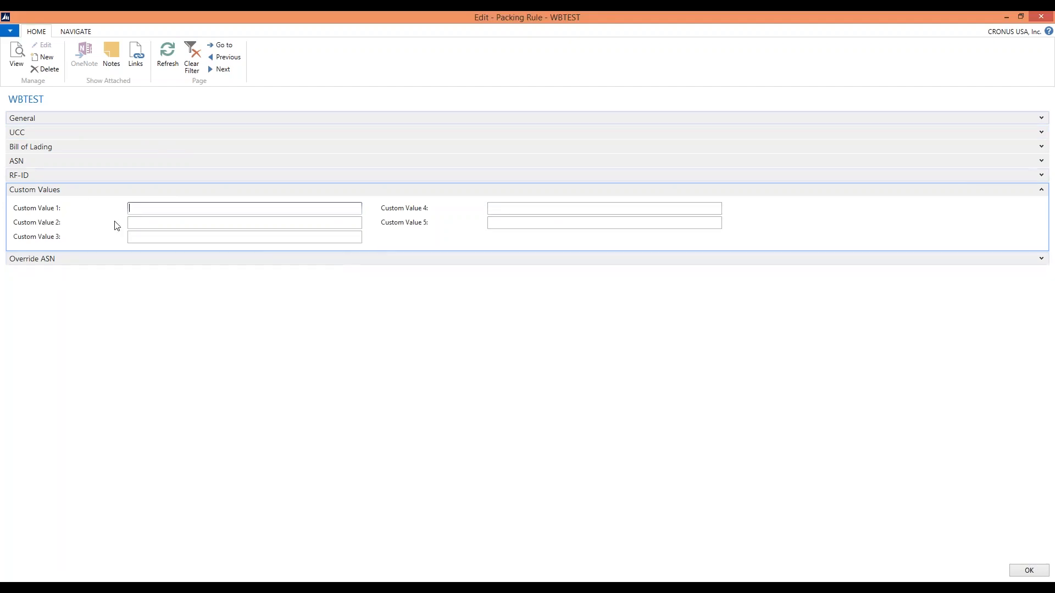
{"action": "left_click", "coordinate": [554, 210]}
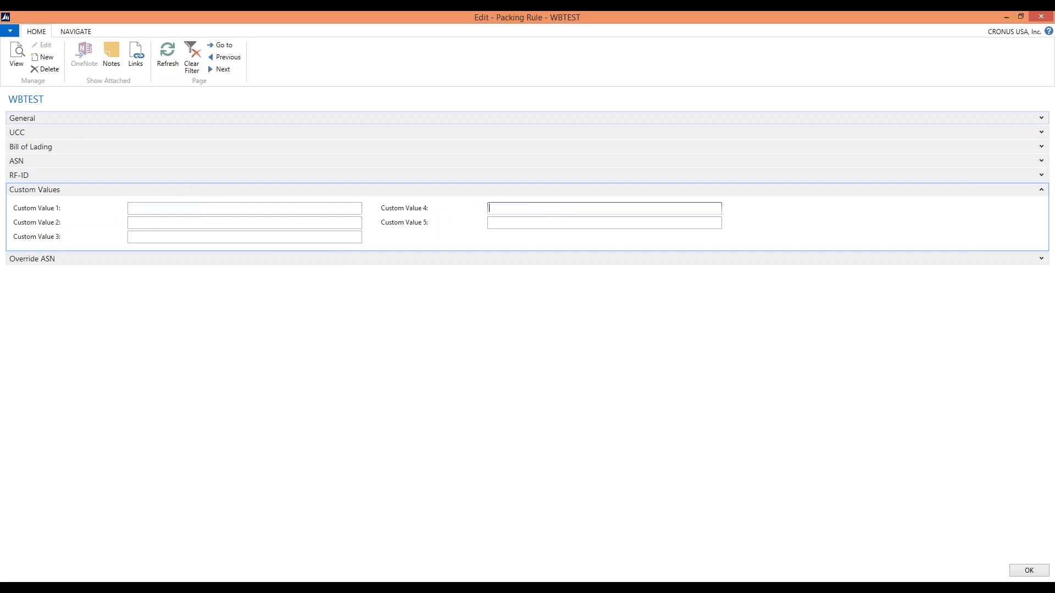
{"action": "left_click", "coordinate": [201, 209]}
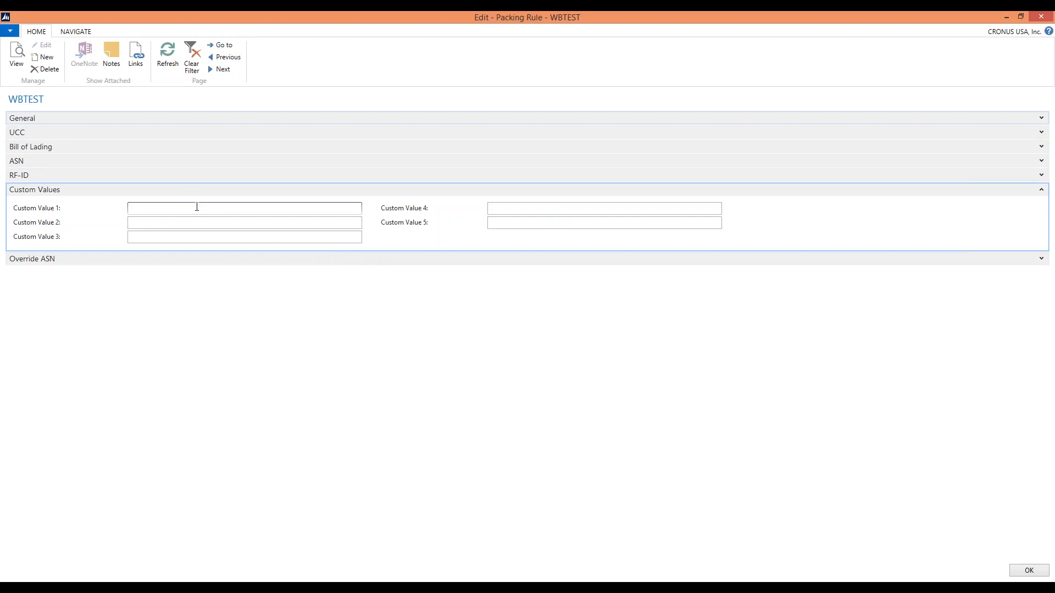
{"action": "type", "text": "DO NOT LEAVE WITHOUT SIGNATURE"}
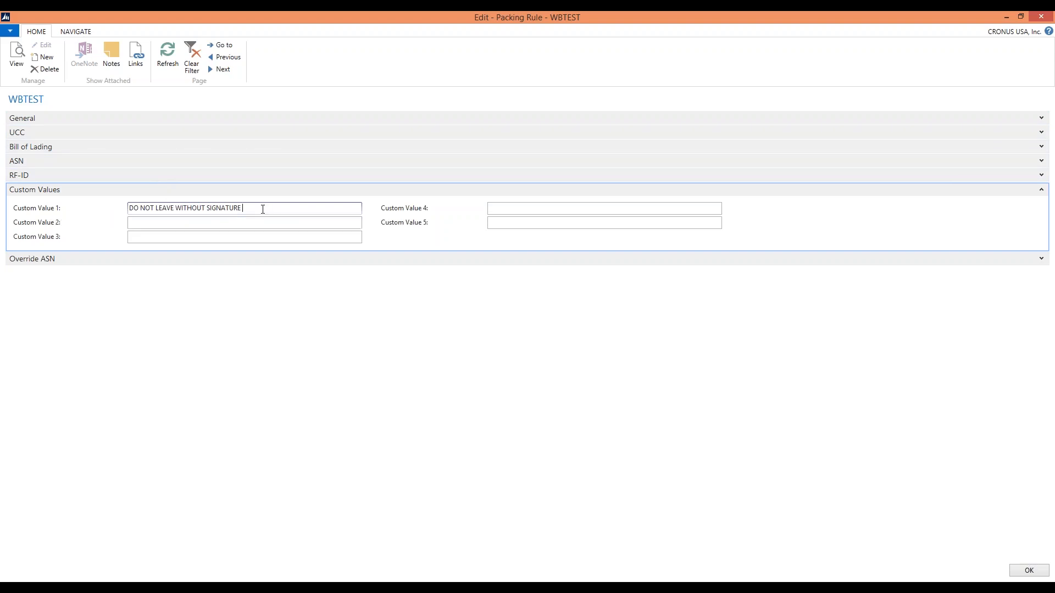
Delete the signature instruction from Custom Value 1, leaving the field empty
{"action": "left_click_drag", "start_coordinate": [263, 207], "coordinate": [70, 202]}
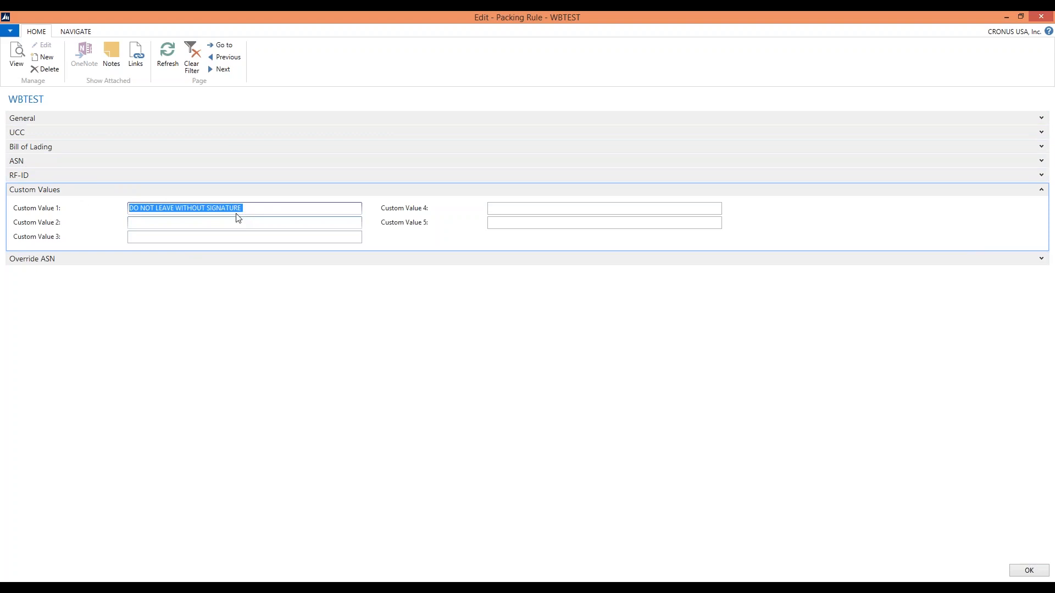
{"action": "left_click_drag", "start_coordinate": [255, 209], "coordinate": [131, 210]}
{"action": "key", "text": "Delete"}
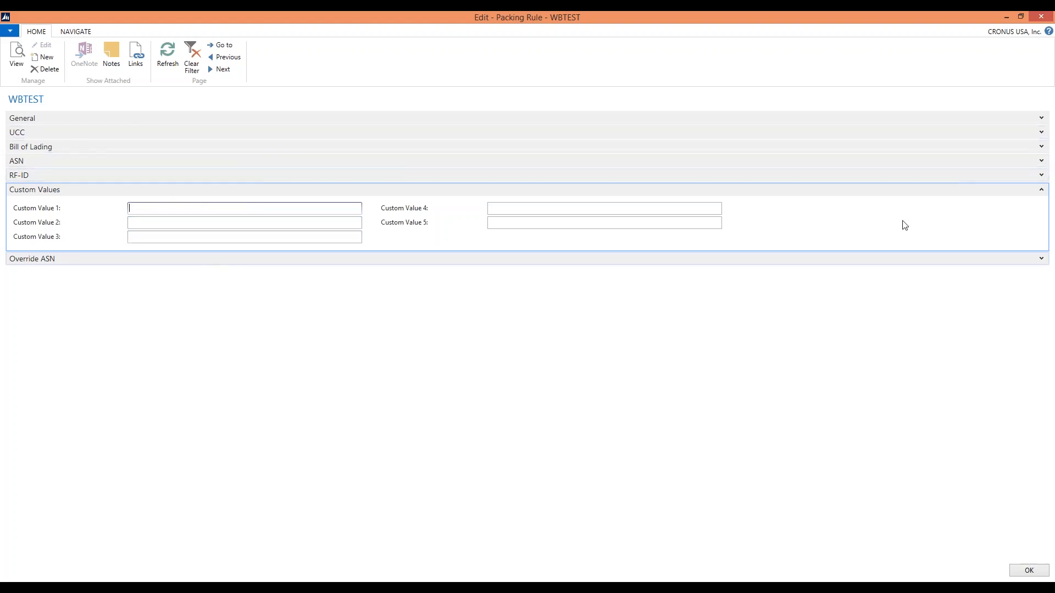
Collapse Custom Values and examine the Override ASN section, including the Override ASN Summary Type choices
{"action": "left_click", "coordinate": [1042, 193]}
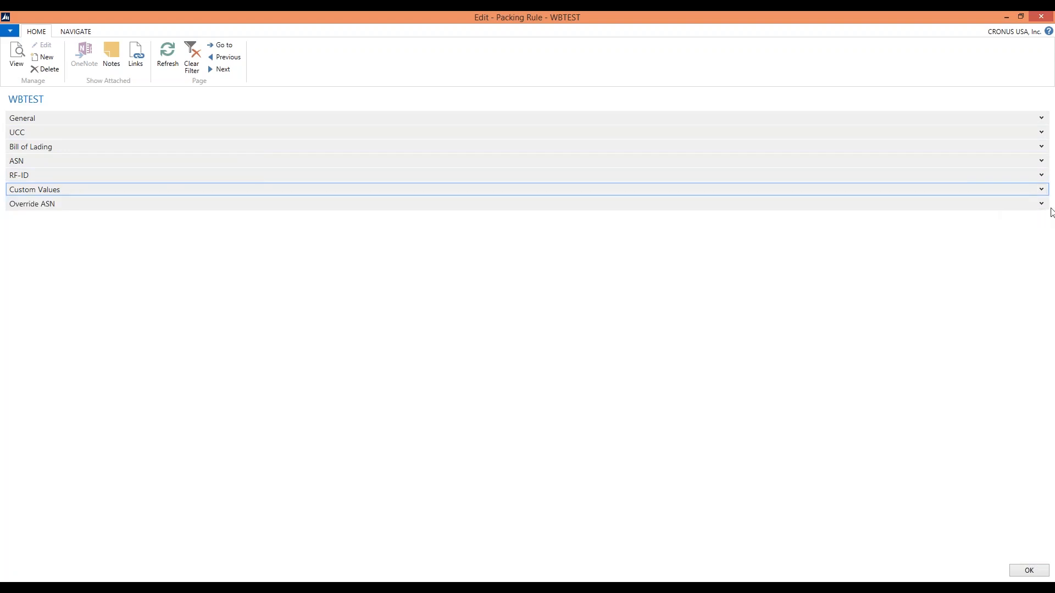
{"action": "left_click", "coordinate": [1042, 204]}
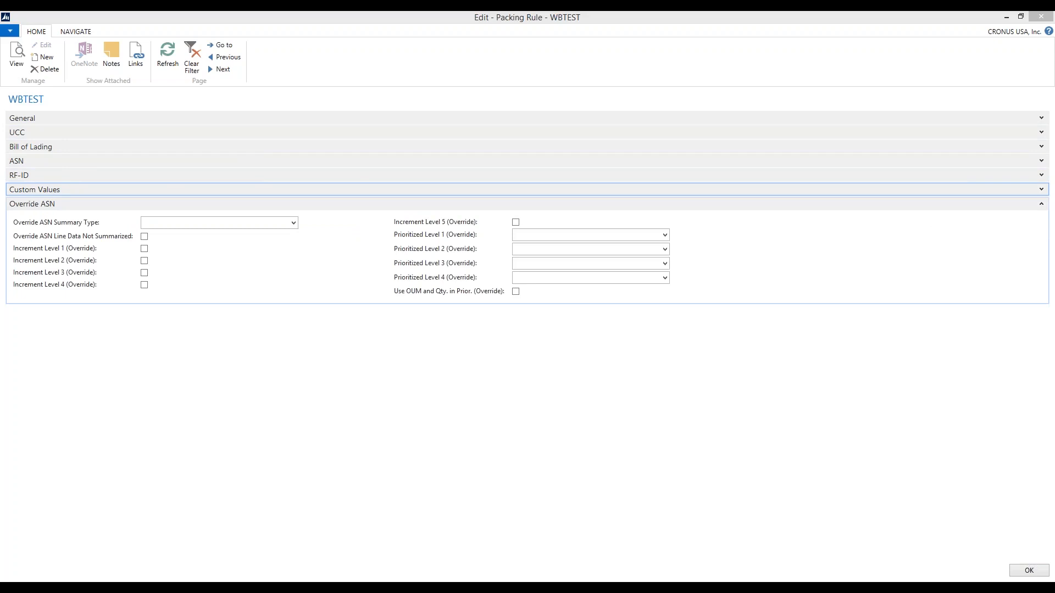
{"action": "left_click", "coordinate": [294, 223]}
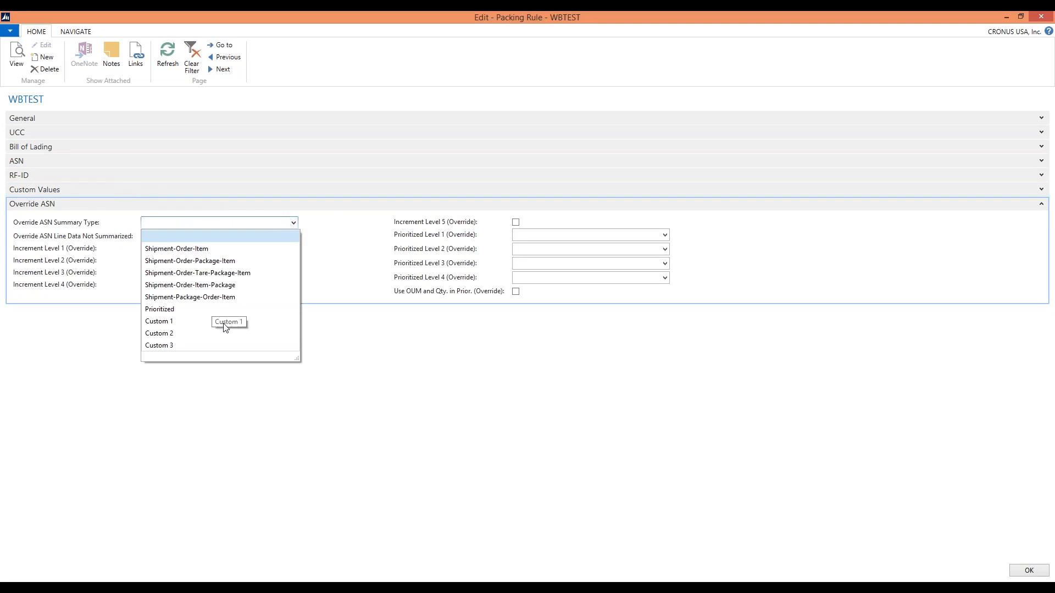
{"action": "left_click", "coordinate": [119, 261]}
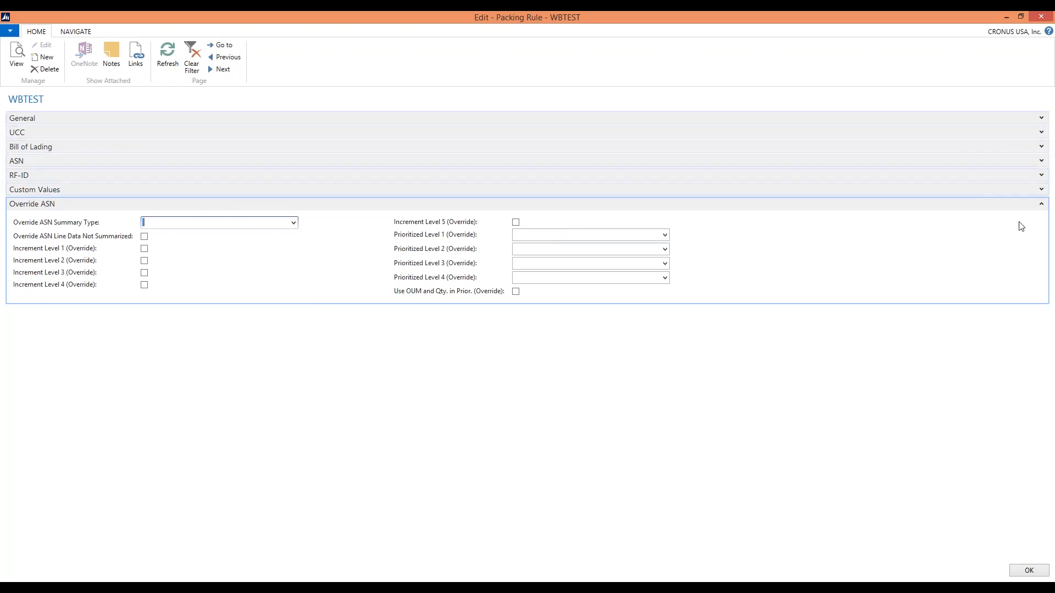
{"action": "left_click", "coordinate": [1043, 206]}
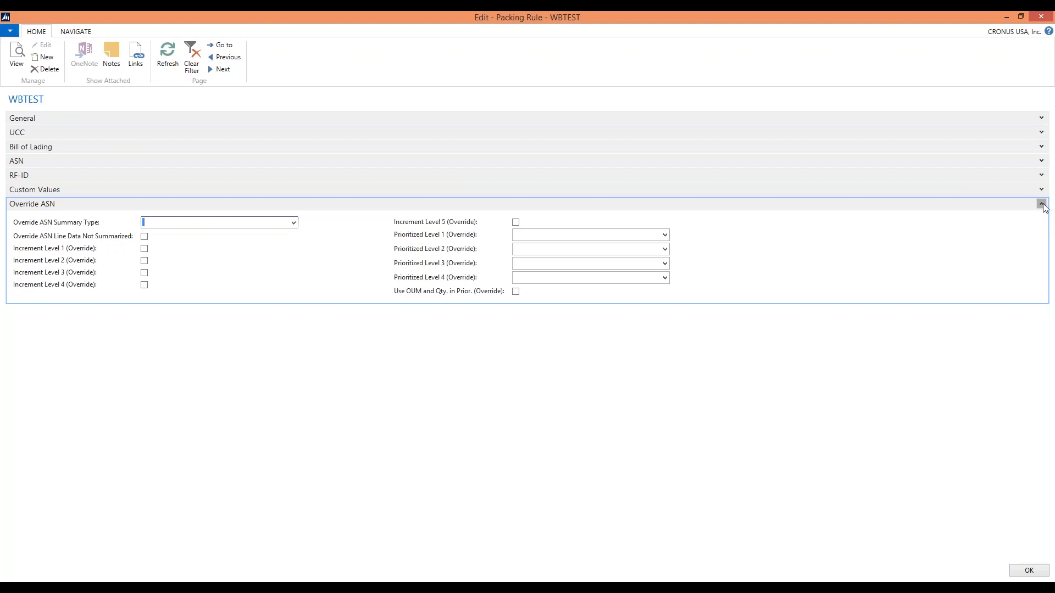
{"action": "left_click", "coordinate": [1043, 206]}
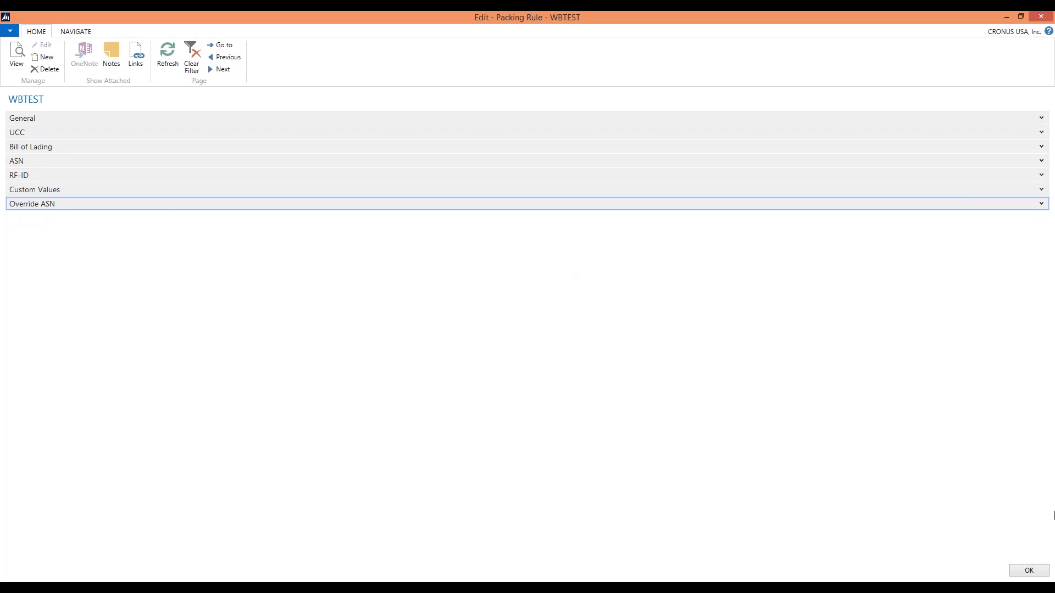
Close the WBTEST packing rule and open the Spotsmeyer's Furnishings customer card from the Customers list
{"action": "left_click", "coordinate": [1026, 569]}
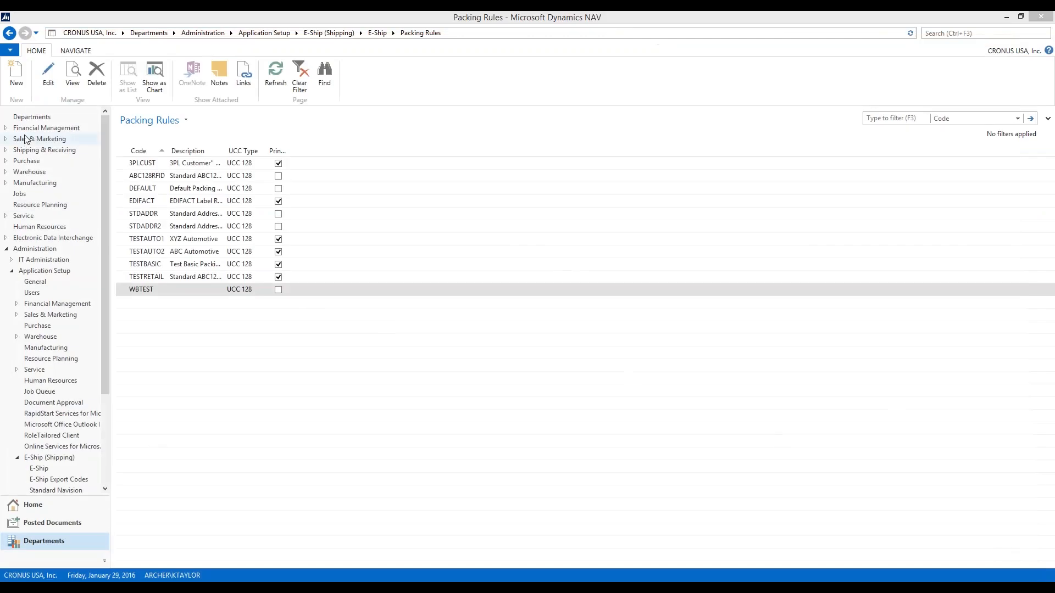
{"action": "left_click", "coordinate": [51, 504]}
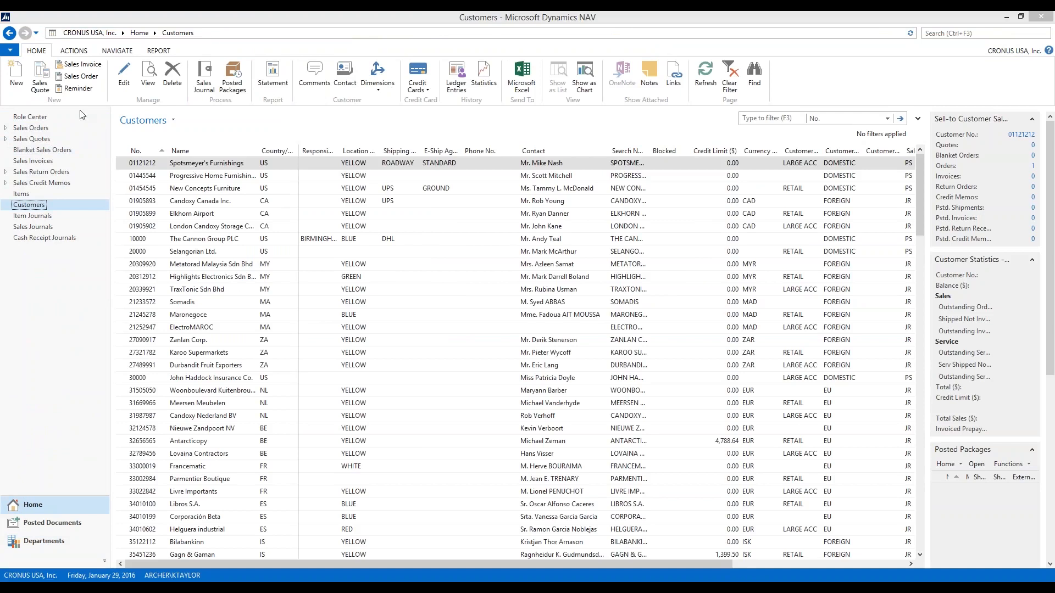
{"action": "left_click_drag", "start_coordinate": [414, 13], "coordinate": [576, 23]}
{"action": "left_click", "coordinate": [283, 61]}
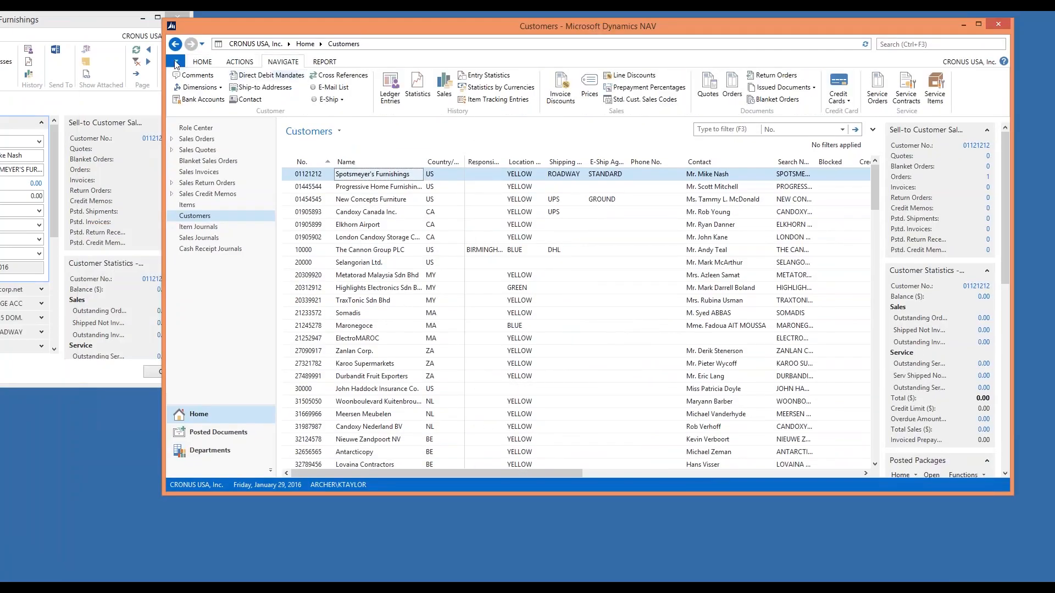
{"action": "left_click_drag", "start_coordinate": [86, 26], "coordinate": [750, 11]}
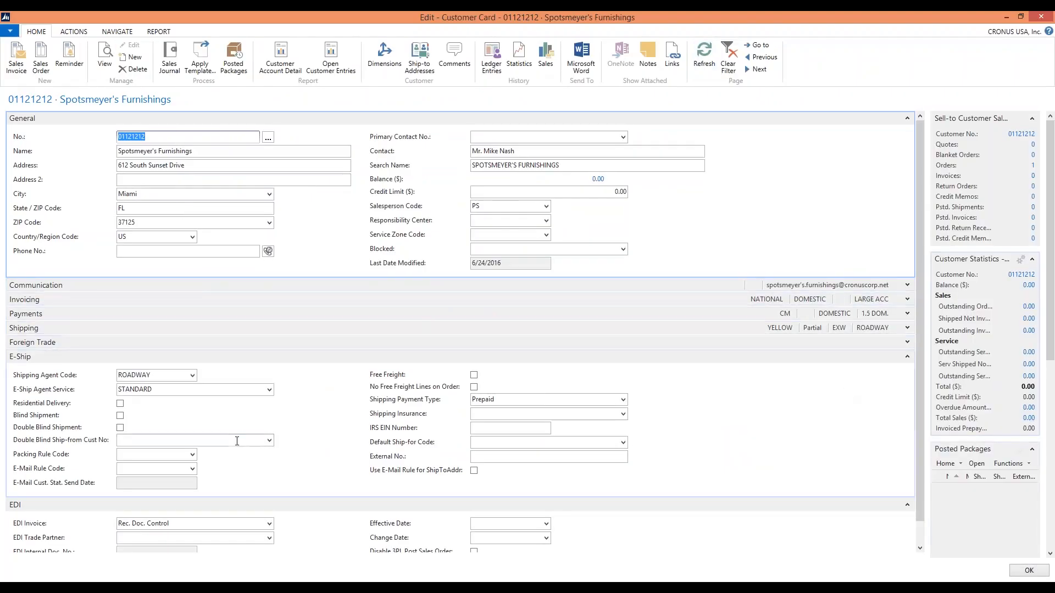
Examine the customer's Packing Rule Code choices and look through the available customer commands for the ship-to addresses
{"action": "left_click", "coordinate": [193, 455]}
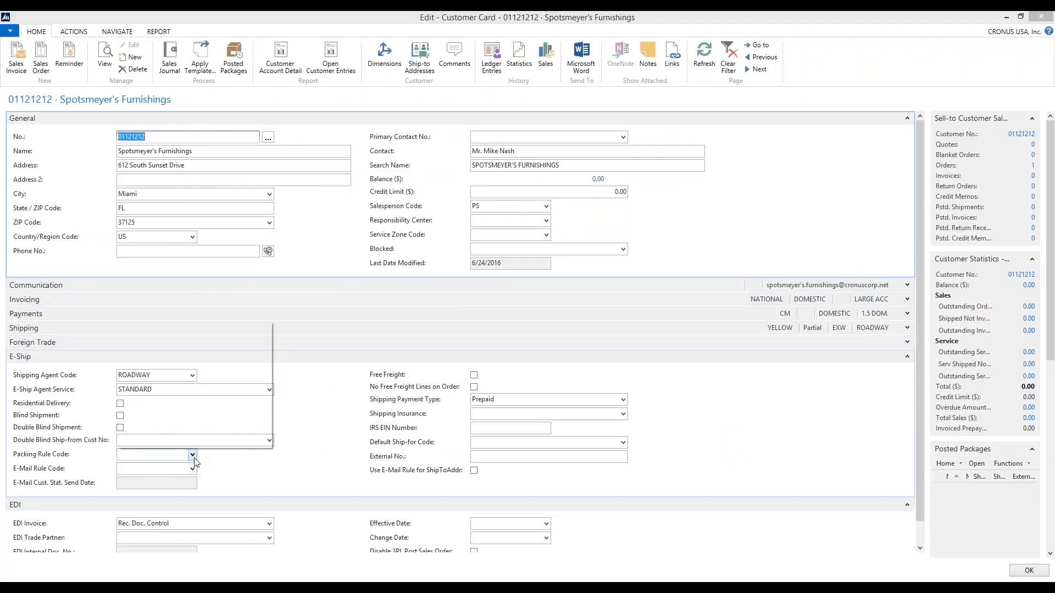
{"action": "left_click", "coordinate": [193, 457]}
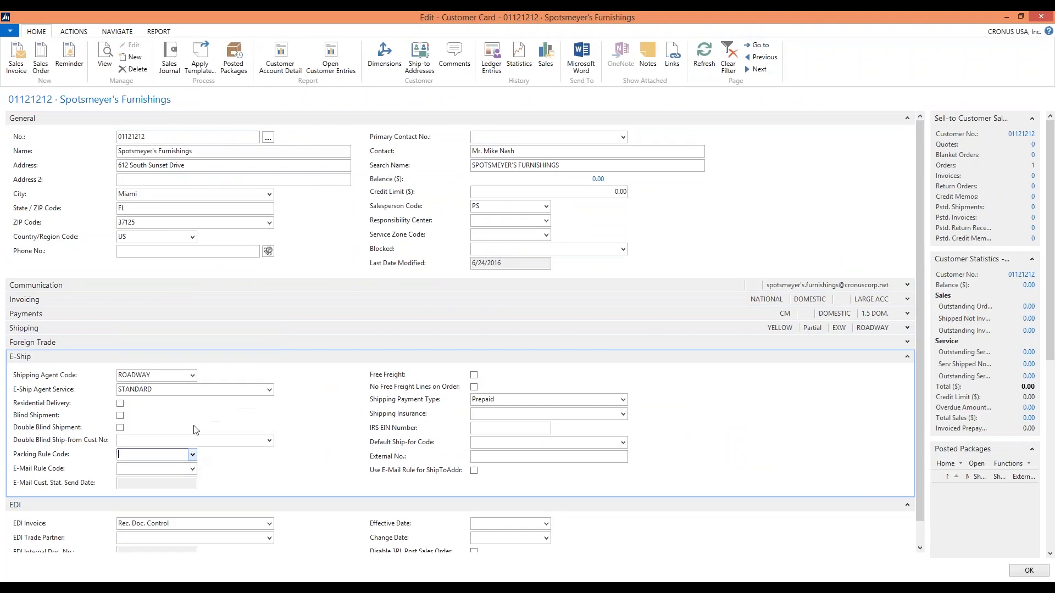
{"action": "left_click", "coordinate": [73, 31]}
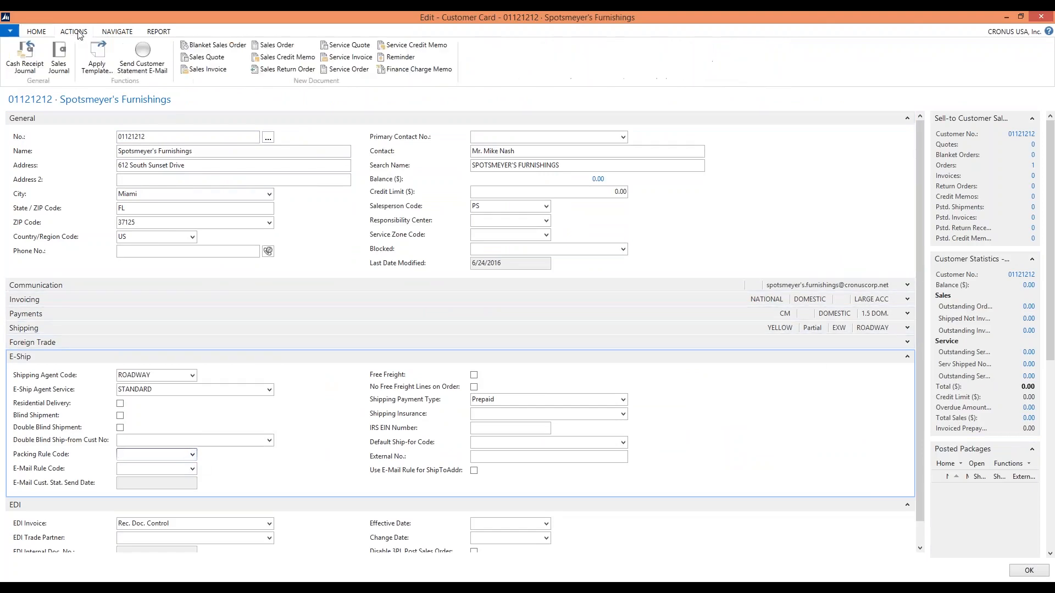
{"action": "left_click", "coordinate": [117, 33]}
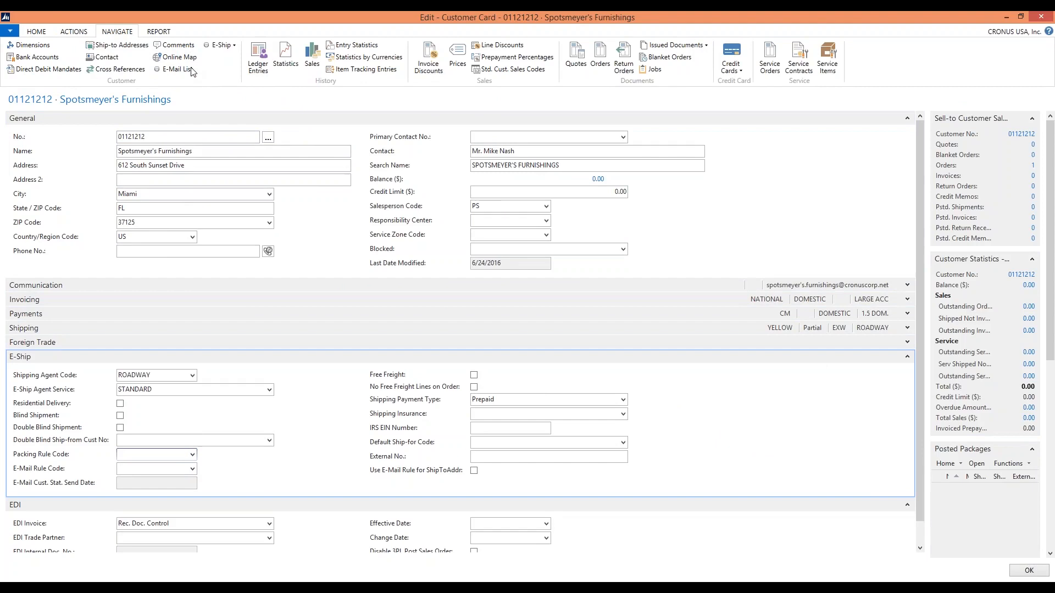
{"action": "left_click", "coordinate": [58, 32]}
{"action": "left_click", "coordinate": [41, 32]}
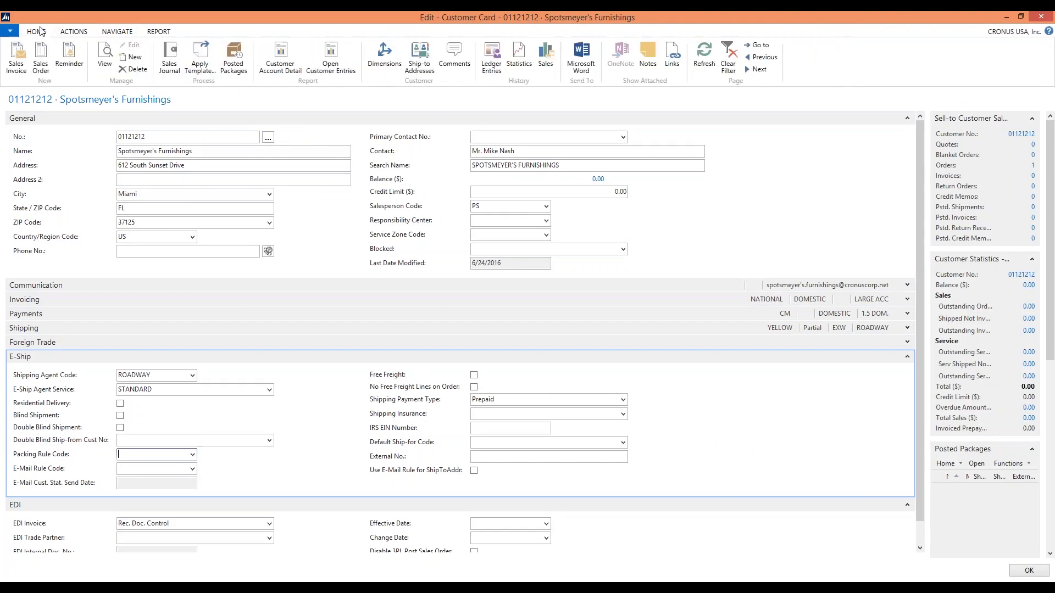
{"action": "left_click", "coordinate": [72, 32]}
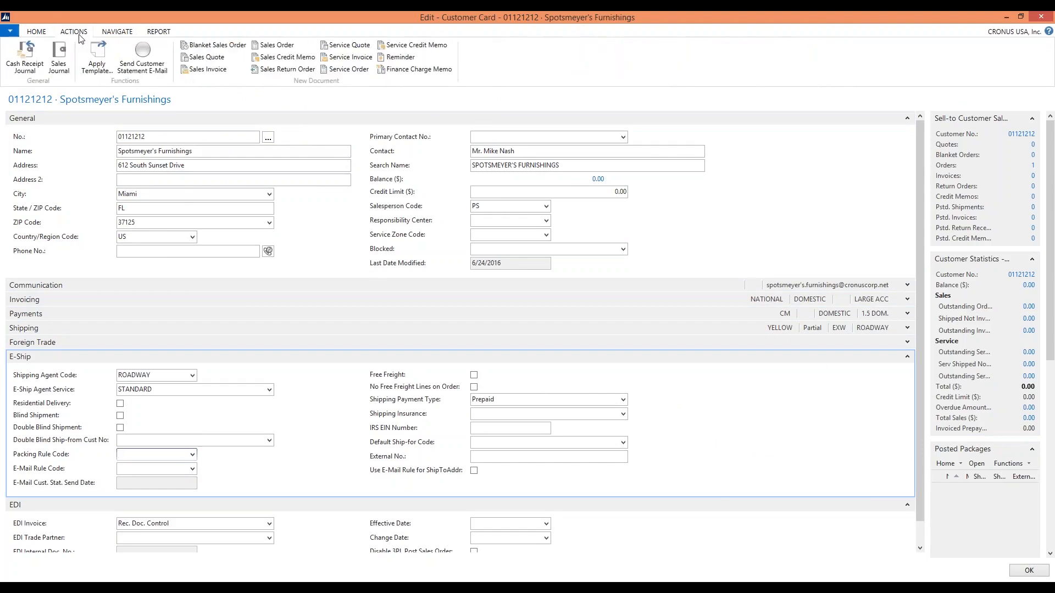
{"action": "left_click", "coordinate": [46, 33]}
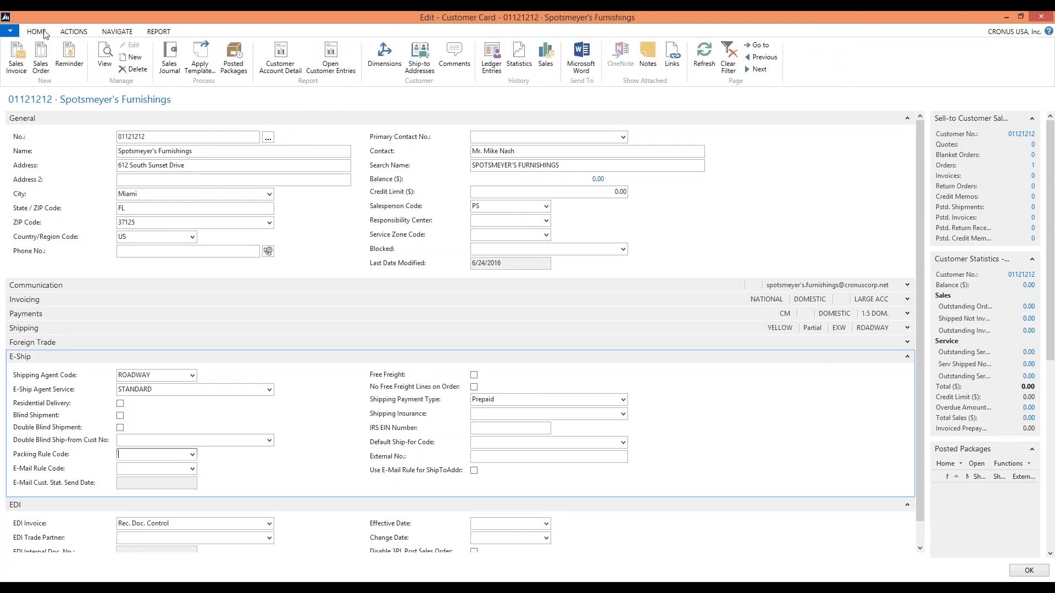
Create a new ship-to address for the customer and set its E-Ship Packing Rule Code to WBTEST
{"action": "left_click", "coordinate": [414, 64]}
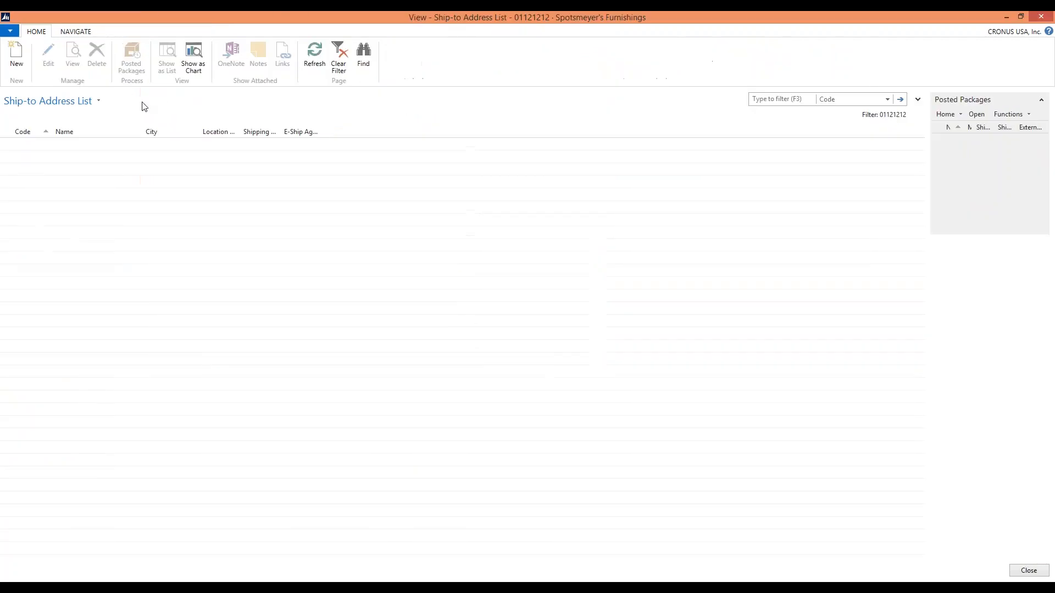
{"action": "left_click", "coordinate": [21, 60]}
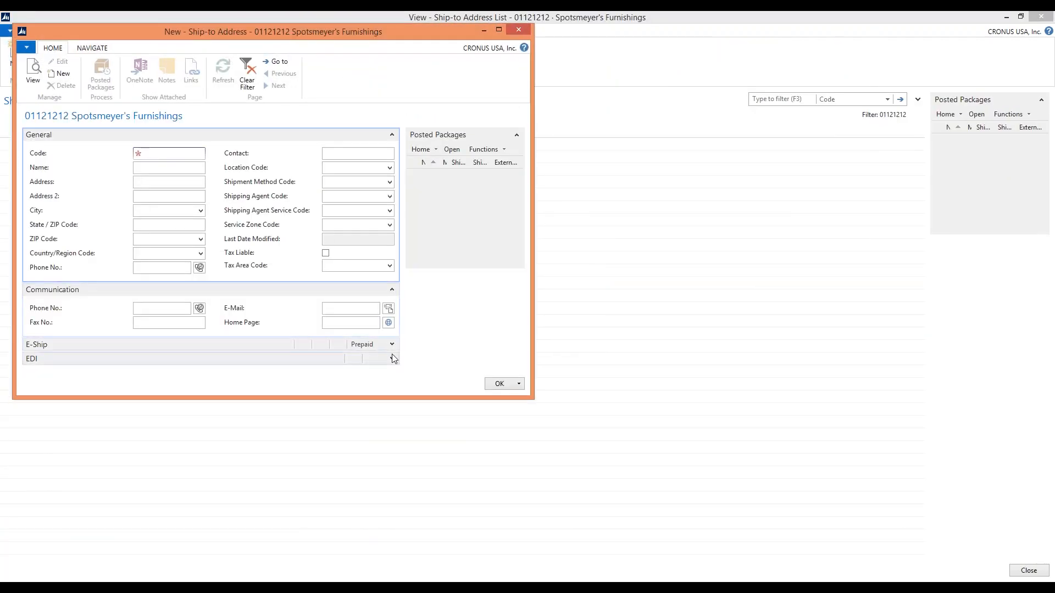
{"action": "left_click", "coordinate": [392, 344]}
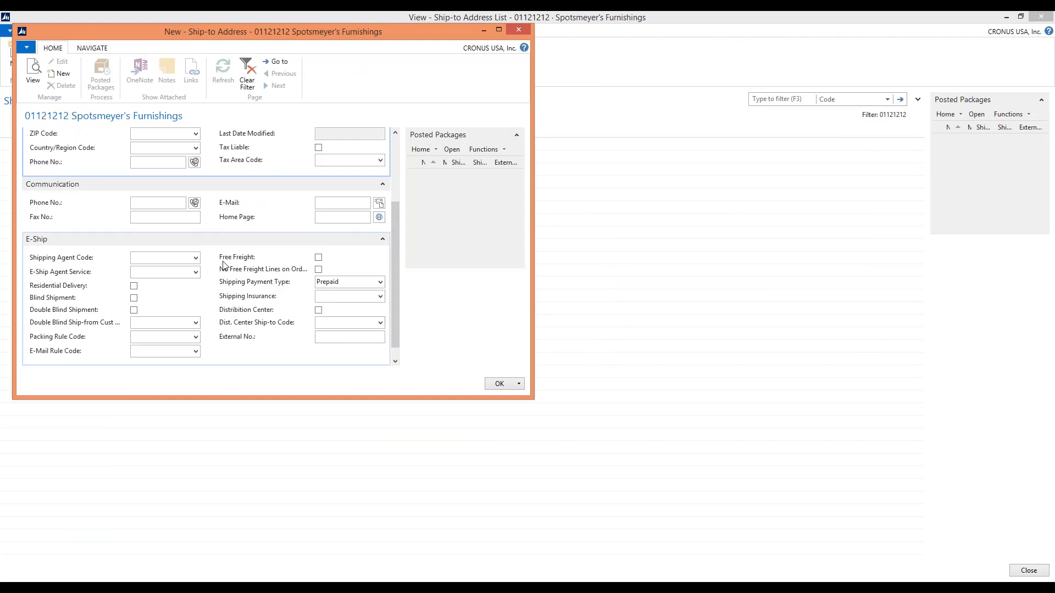
{"action": "left_click", "coordinate": [199, 340]}
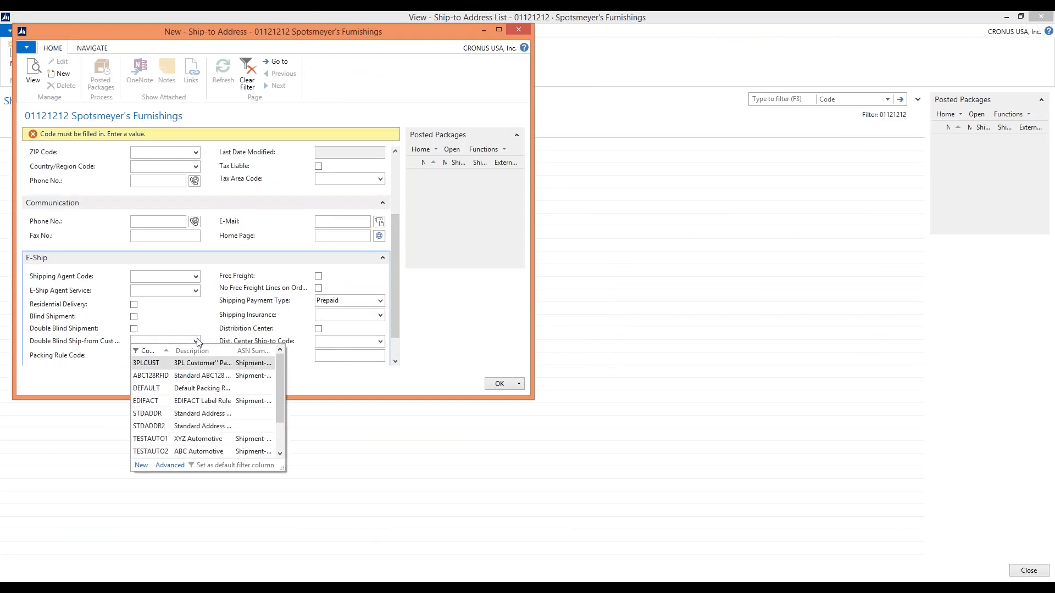
{"action": "scroll", "coordinate": [187, 414], "scroll_direction": "down", "scroll_amount": 1}
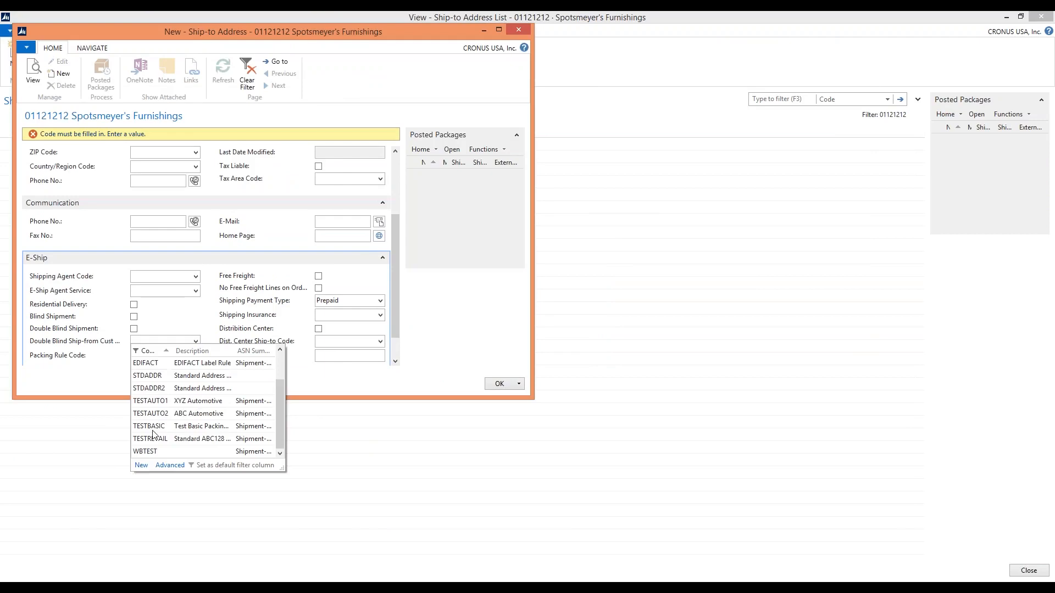
{"action": "left_click", "coordinate": [147, 452]}
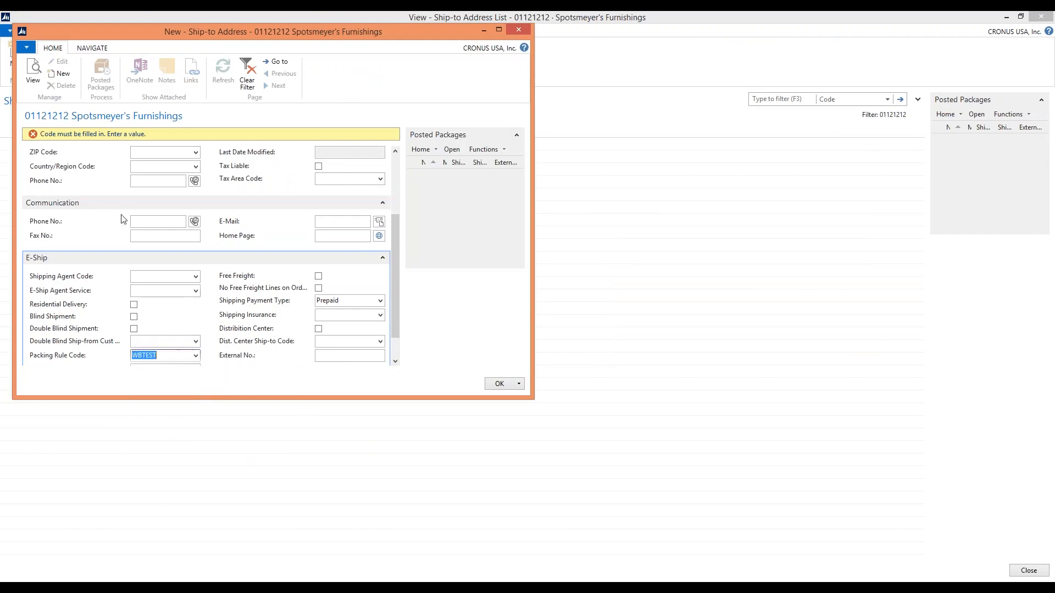
{"action": "left_click", "coordinate": [163, 166]}
{"action": "scroll", "coordinate": [182, 171], "scroll_direction": "up", "scroll_amount": 2}
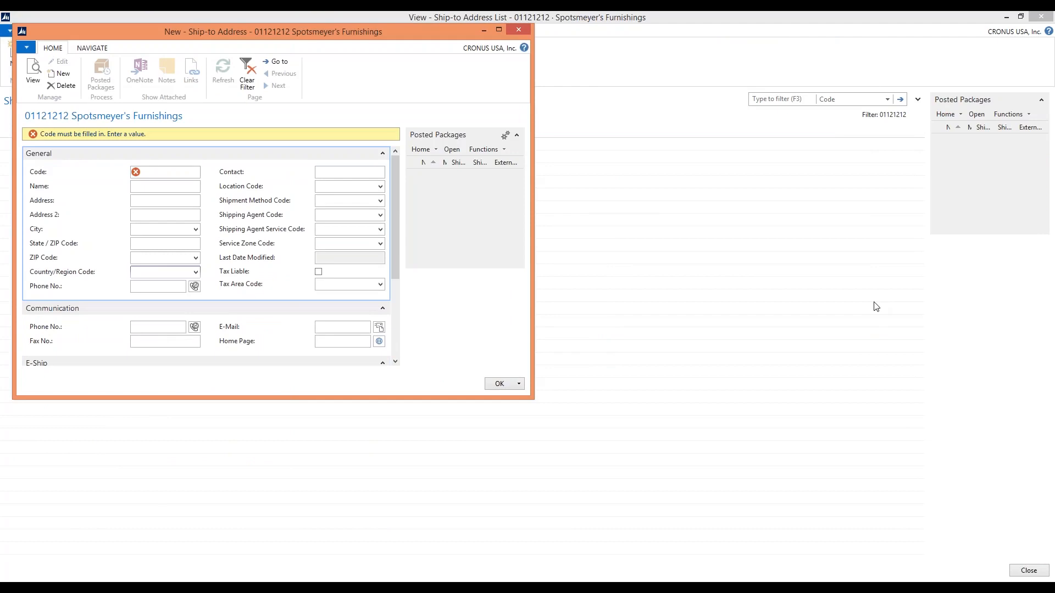
{"action": "type", "text": "000"}
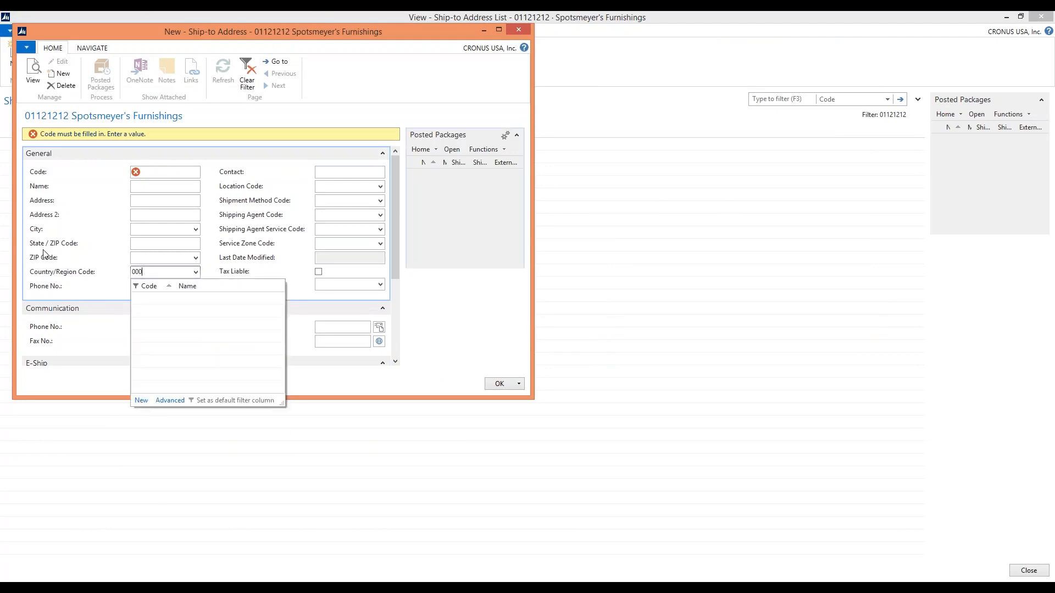
Enter 00001 as the Code of the new ship-to address
{"action": "left_click", "coordinate": [157, 174]}
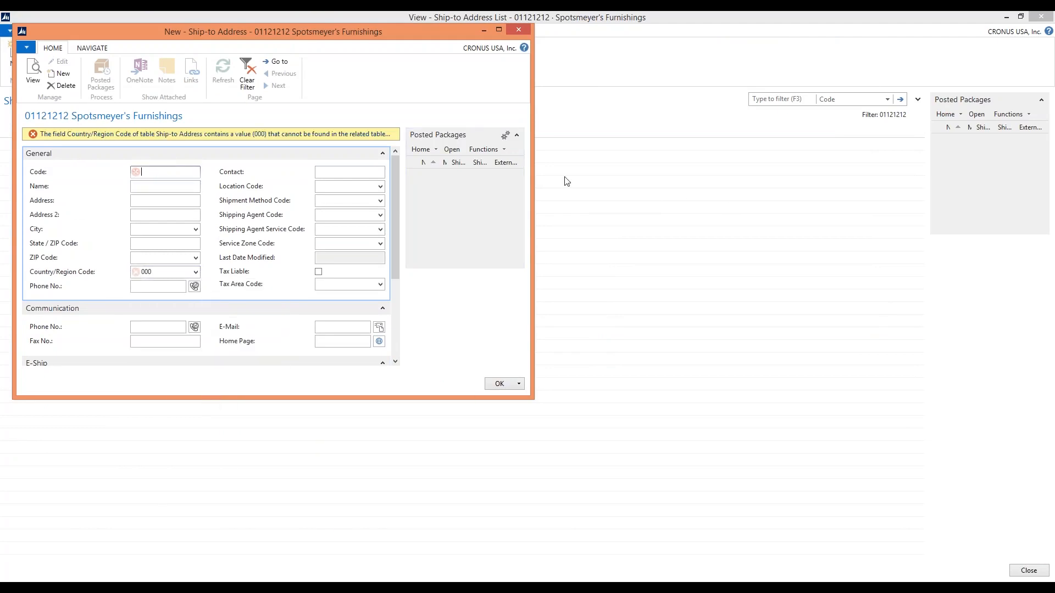
{"action": "type", "text": "00001"}
{"action": "key", "text": "Tab"}
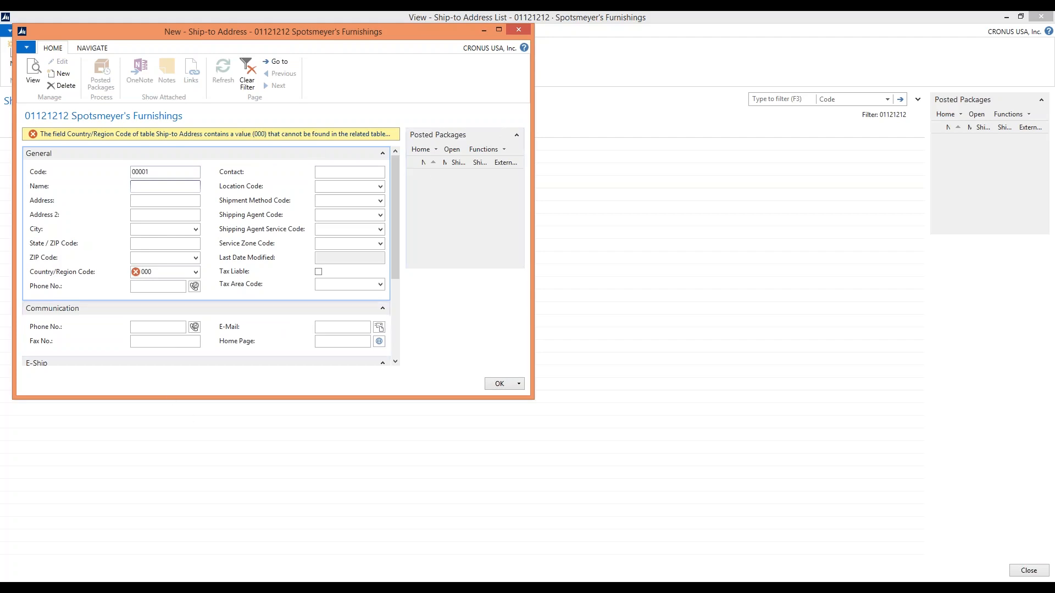
Clear the Country/Region Code of the ship-to address, leaving the field empty
{"action": "left_click_drag", "start_coordinate": [165, 272], "coordinate": [141, 272]}
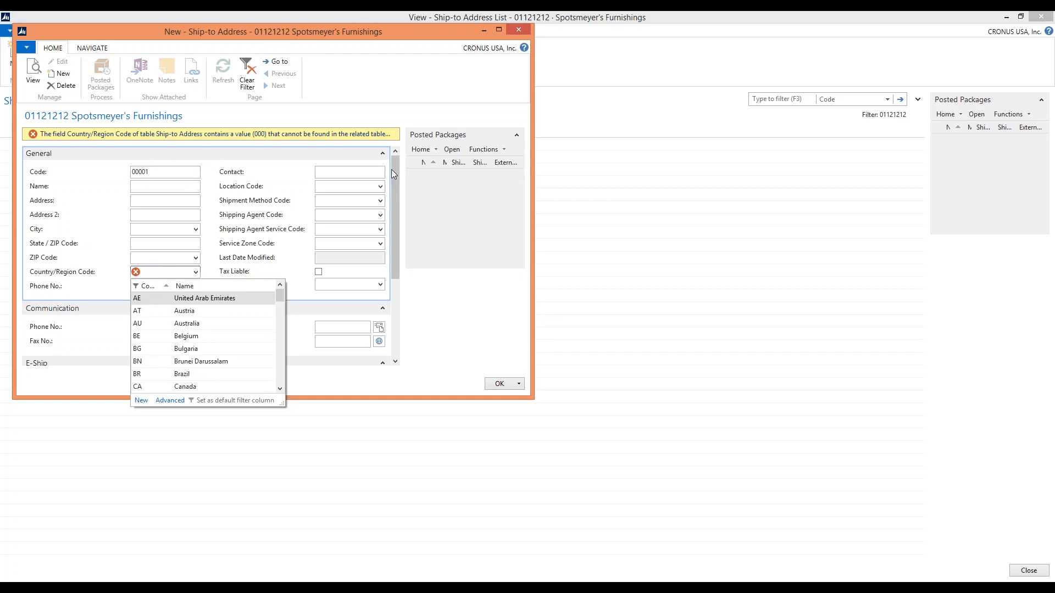
{"action": "left_click", "coordinate": [190, 186]}
{"action": "left_click", "coordinate": [167, 173]}
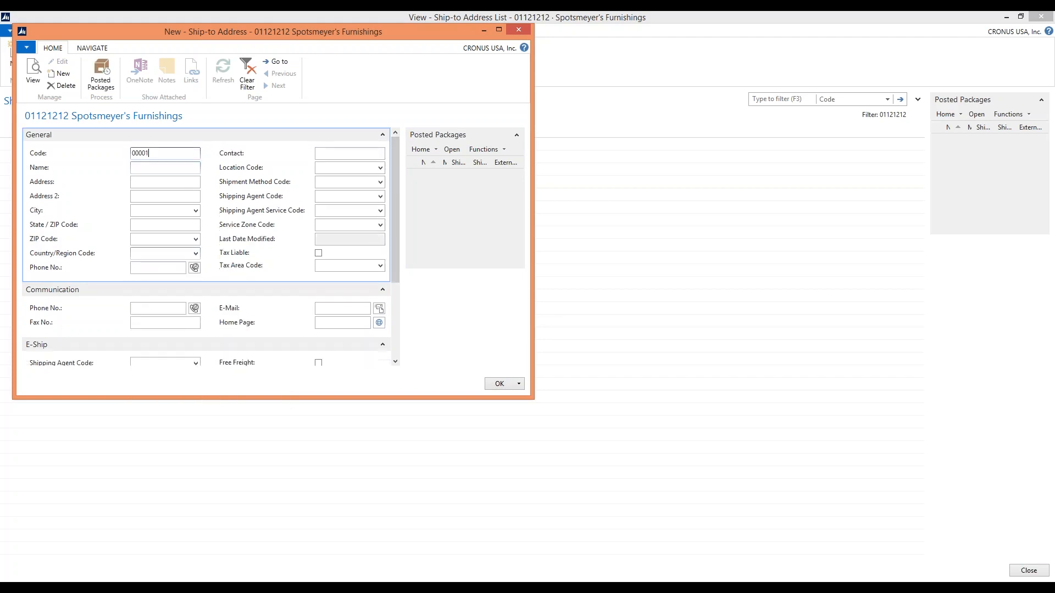